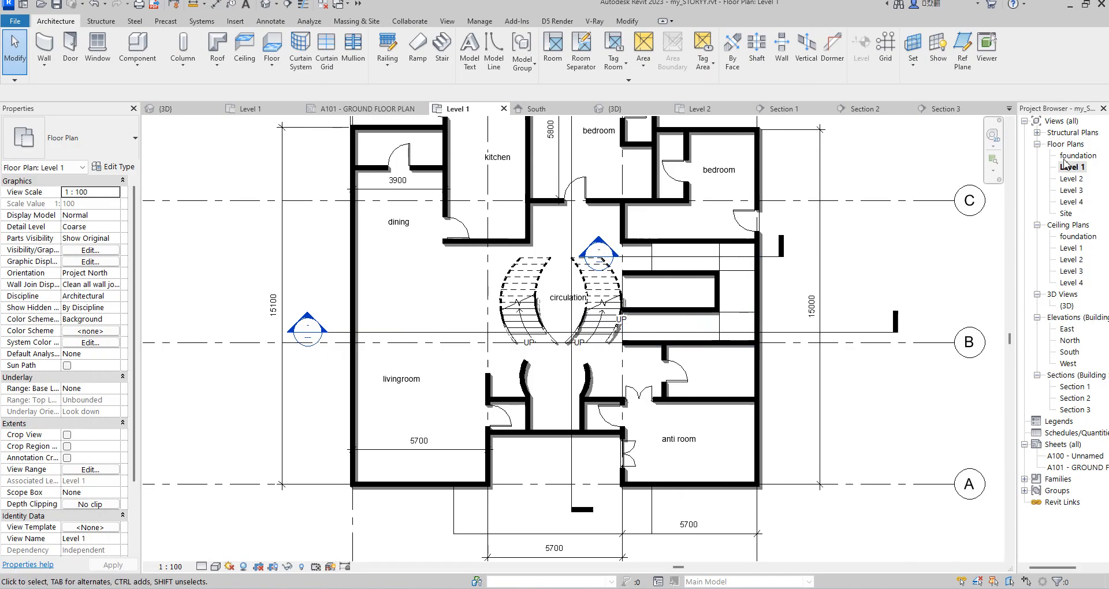
Step: Open the Level 2 floor plan and start editing the floor slab's boundary with the rectangle boundary tool
double_click(1074, 181)
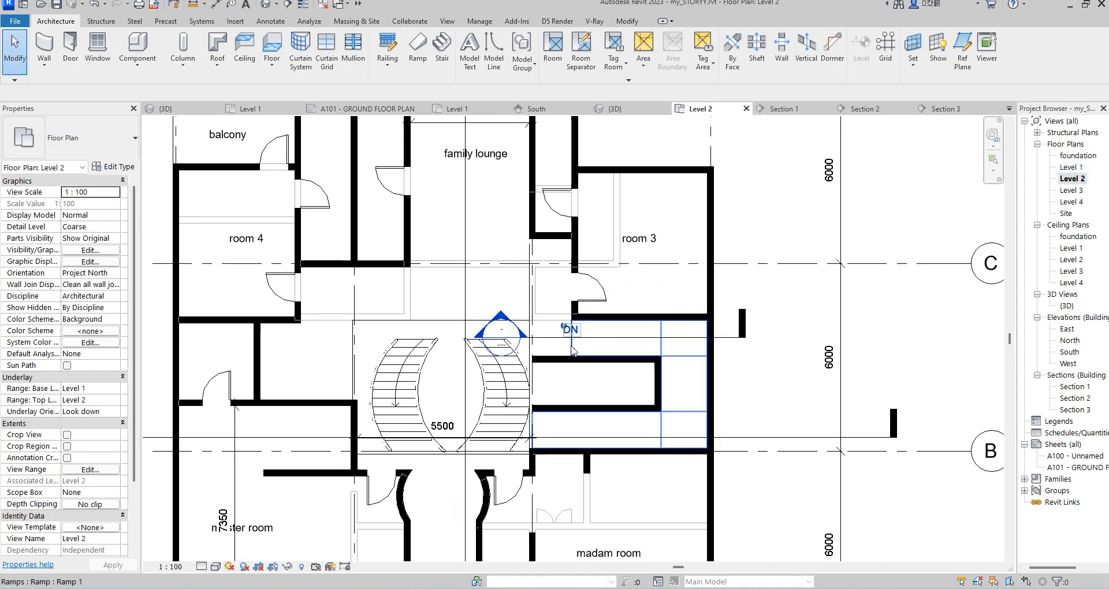
scroll(555, 326, "down", 2)
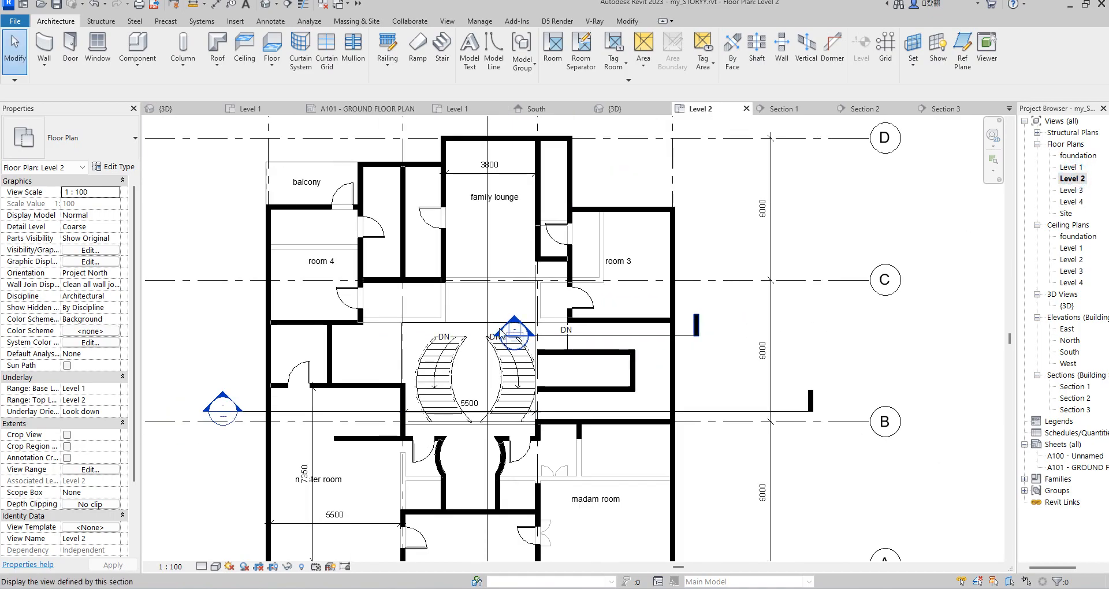
left_click(467, 328)
left_click(684, 52)
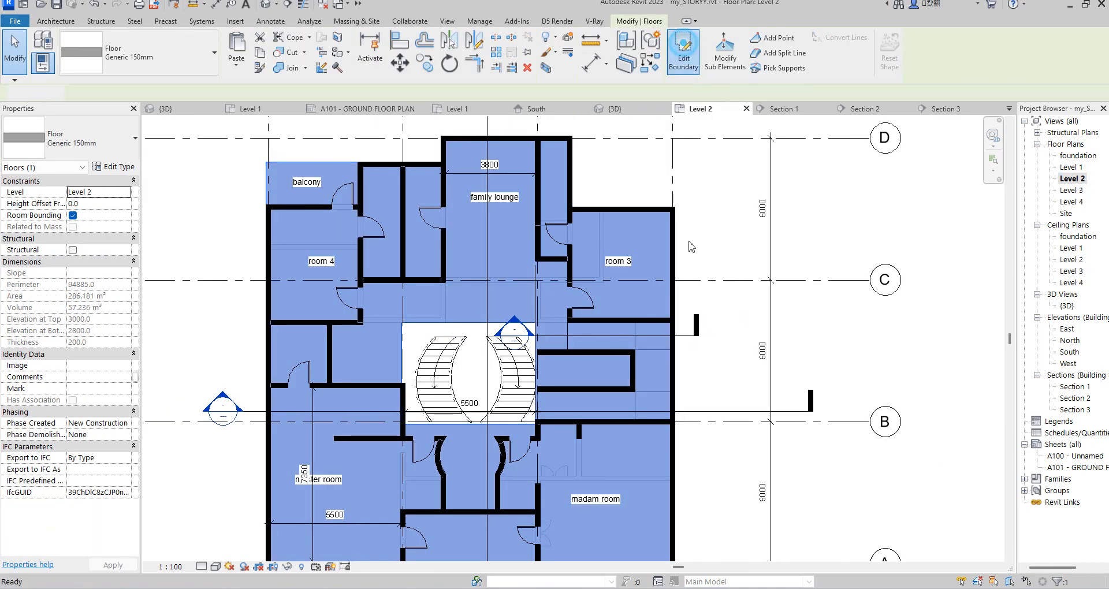
scroll(565, 355, "up", 1)
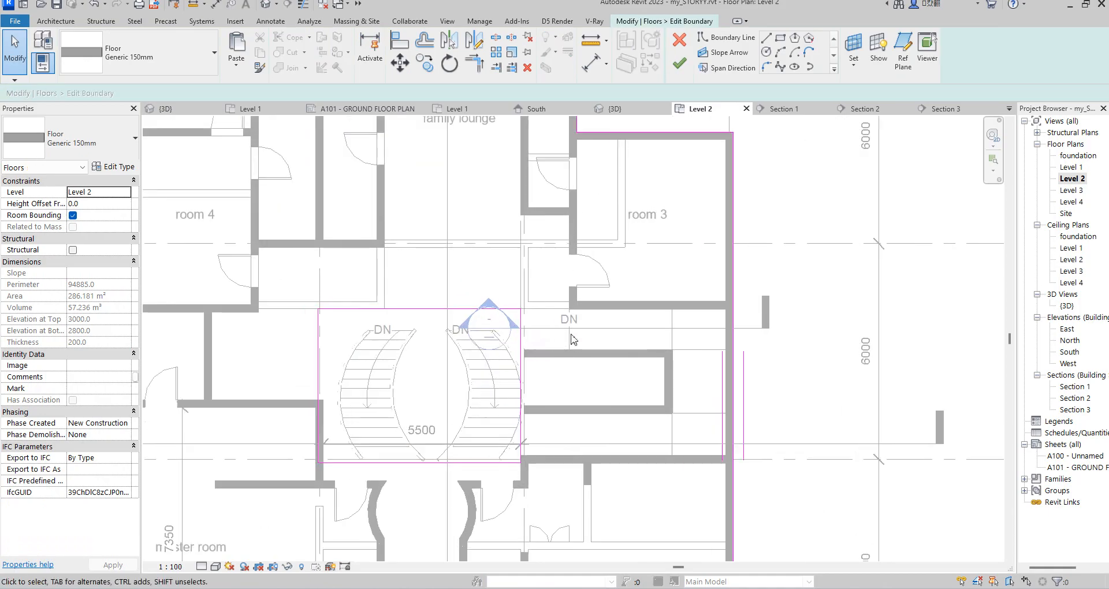
left_click(780, 38)
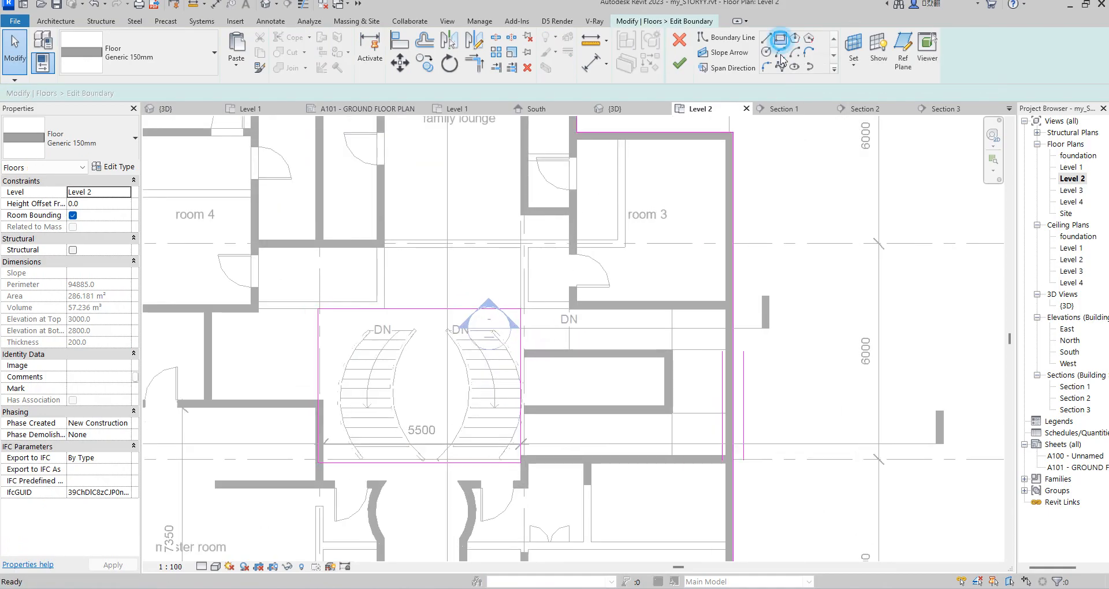
left_click(672, 350)
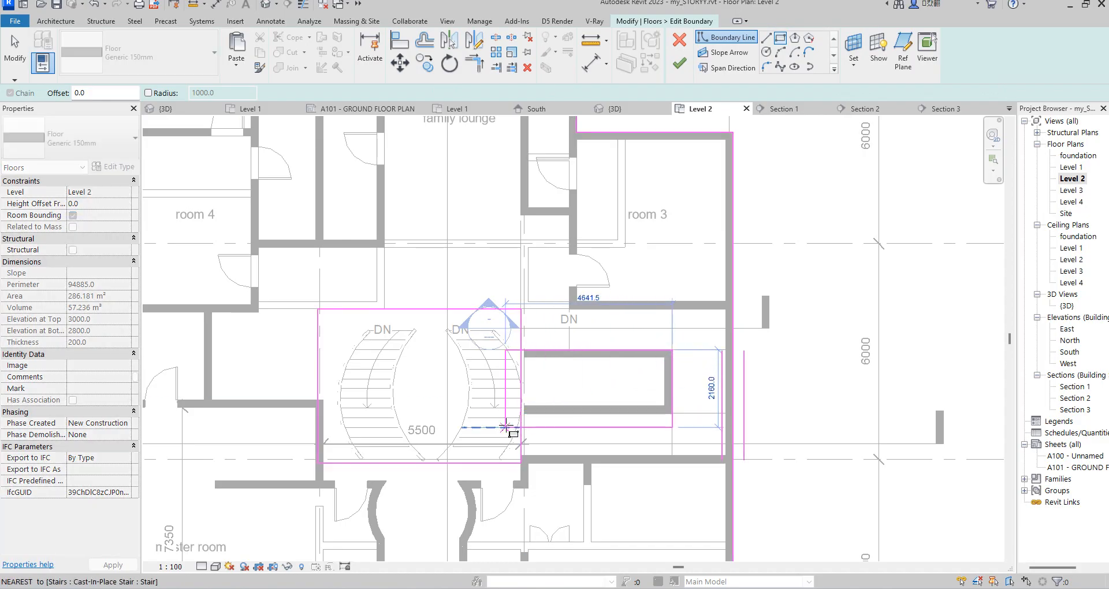
scroll(502, 422, "up", 1)
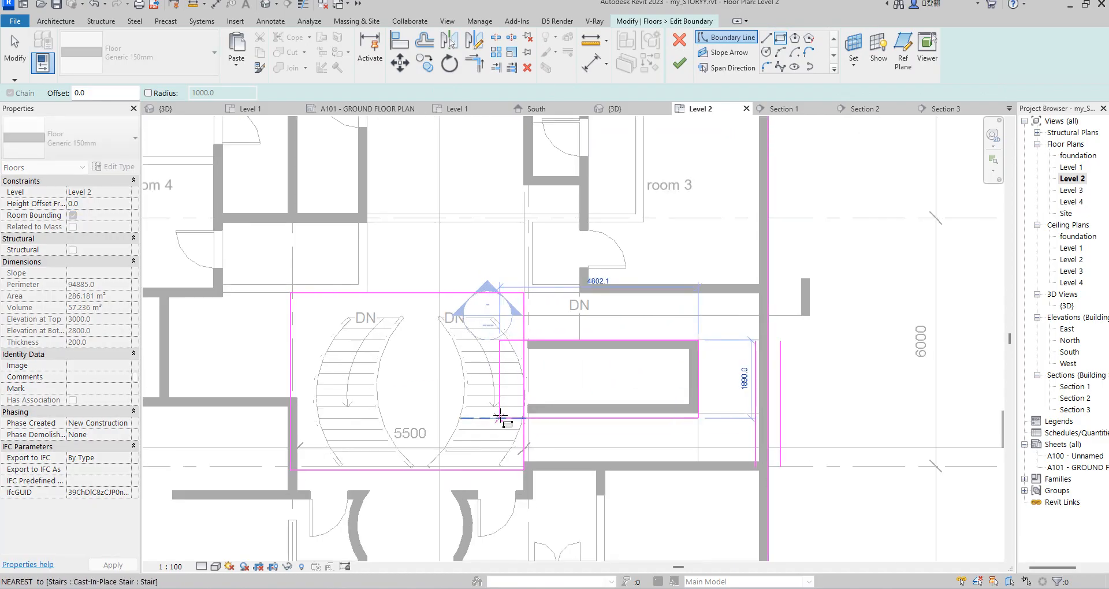
scroll(501, 416, "up", 1)
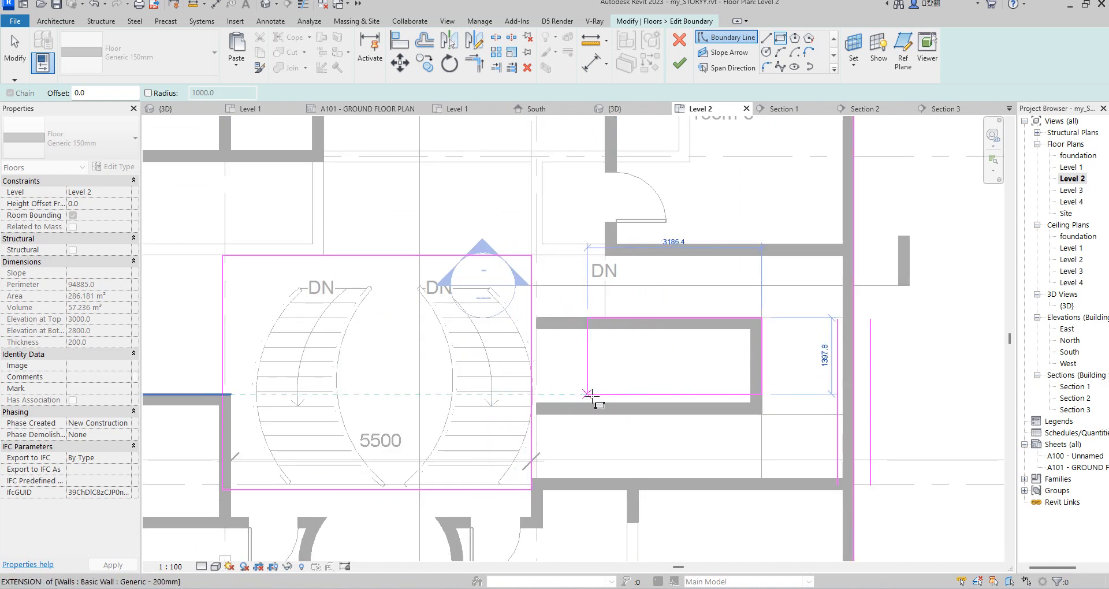
right_click(940, 256)
left_click(982, 265)
Step: Sketch a rectangular boundary around the ramp, about 4090 mm high, ending in line with the wall beside the room 3 door
scroll(906, 303, "down", 2)
middle_click_drag(906, 302, 766, 340)
scroll(754, 461, "up", 5)
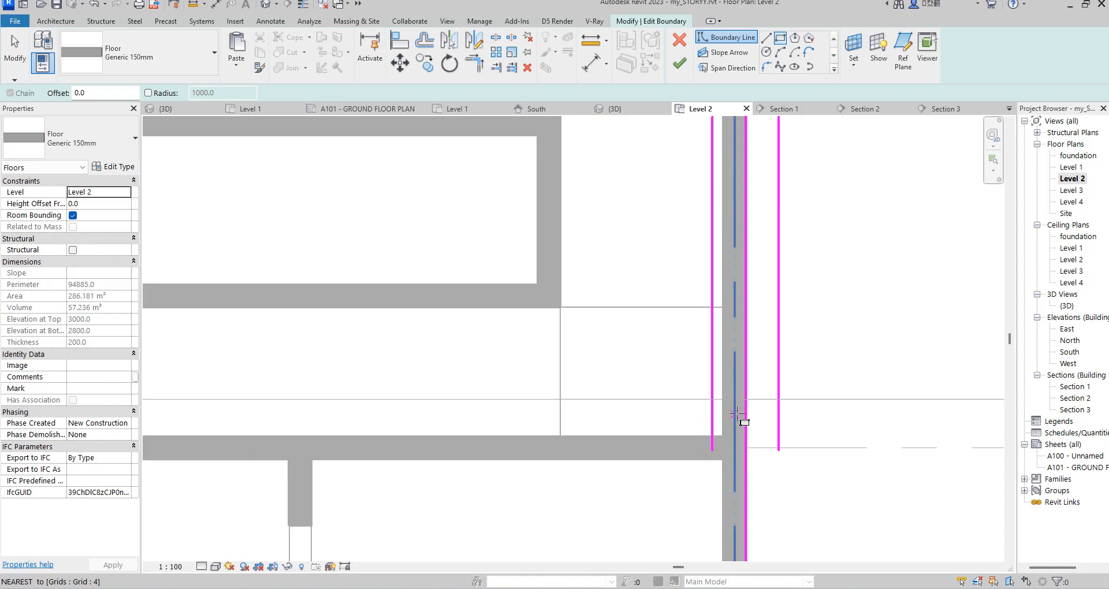
left_click(714, 437)
scroll(713, 438, "down", 4)
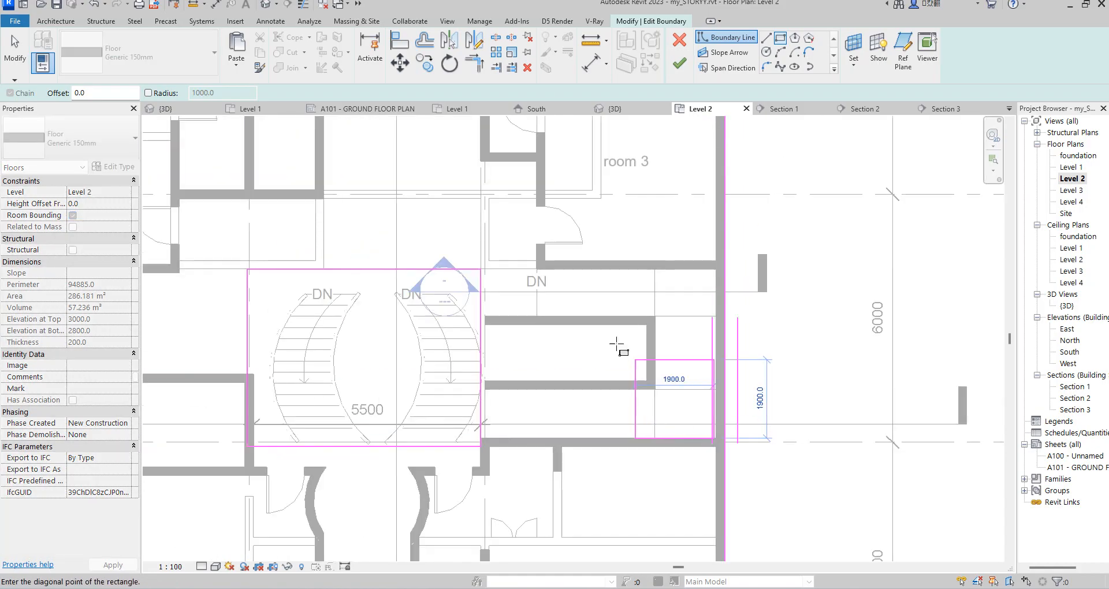
scroll(525, 270, "up", 2)
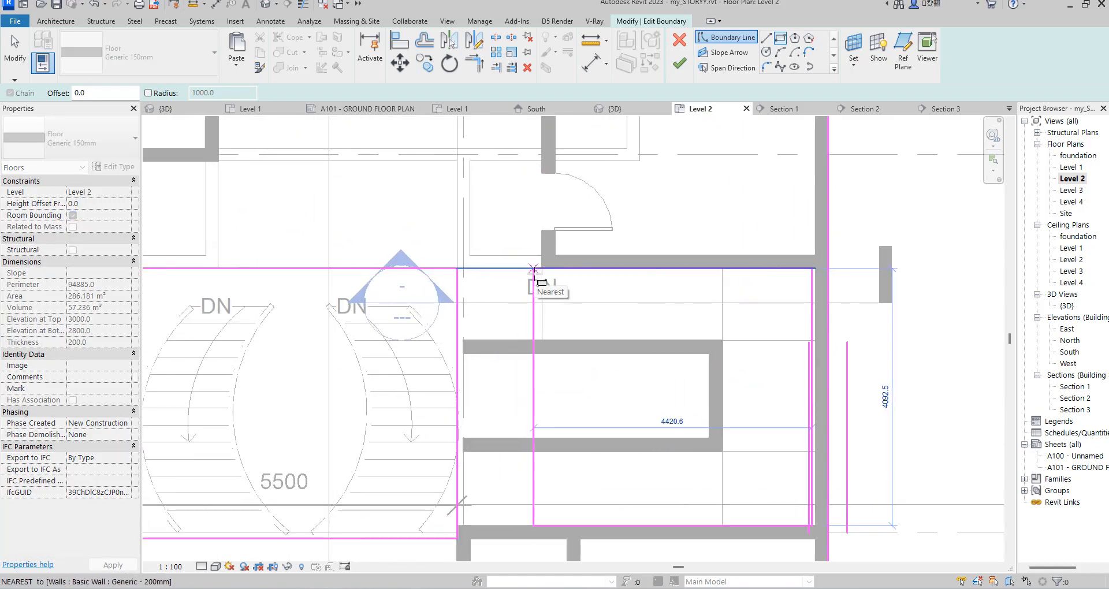
left_click(542, 269)
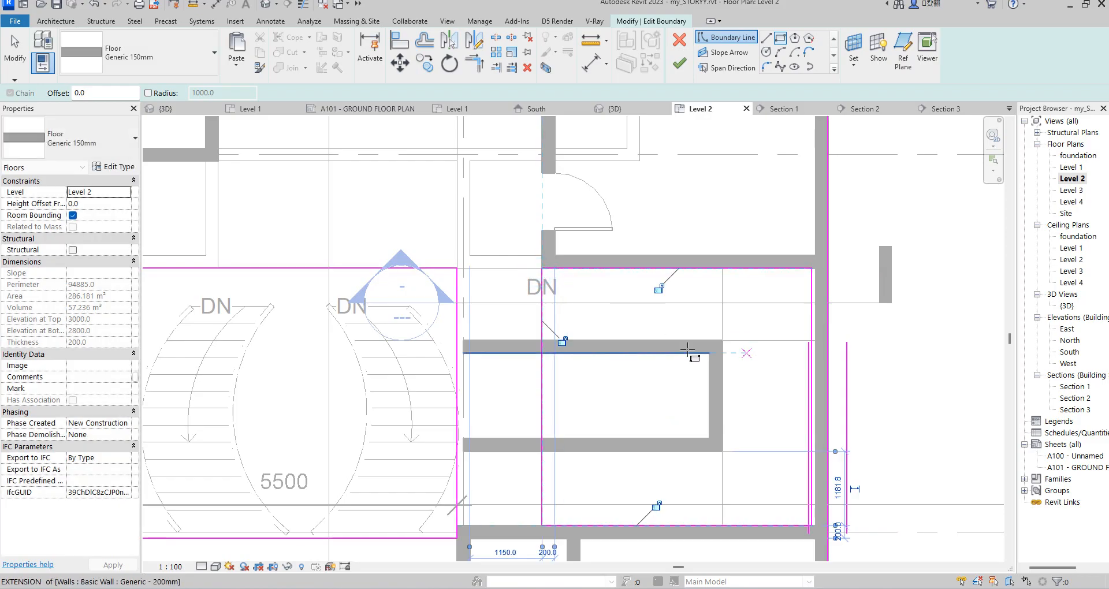
Step: Sketch a second rectangle along the outer faces of the ramp's central wall, ending on the ramp rectangle's stair-side edge
scroll(601, 307, "down", 3)
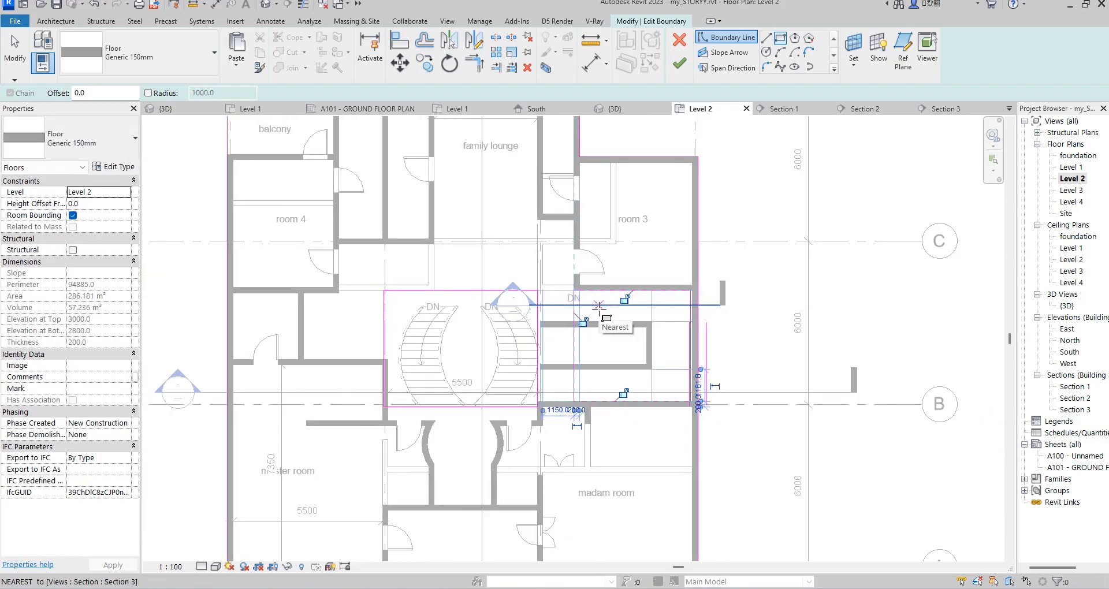
scroll(656, 333, "up", 3)
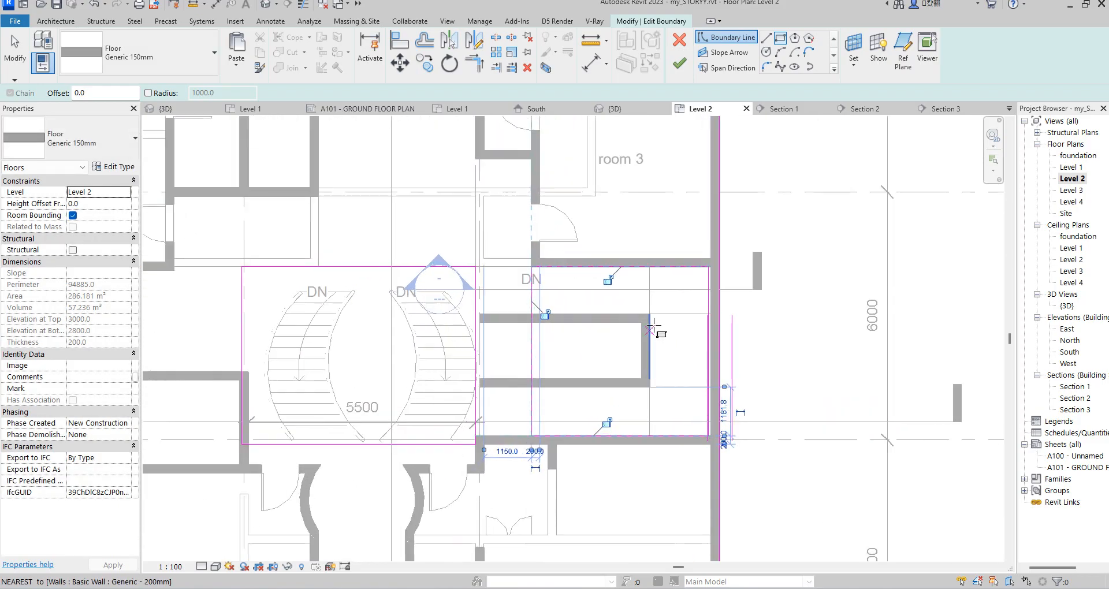
left_click(652, 319)
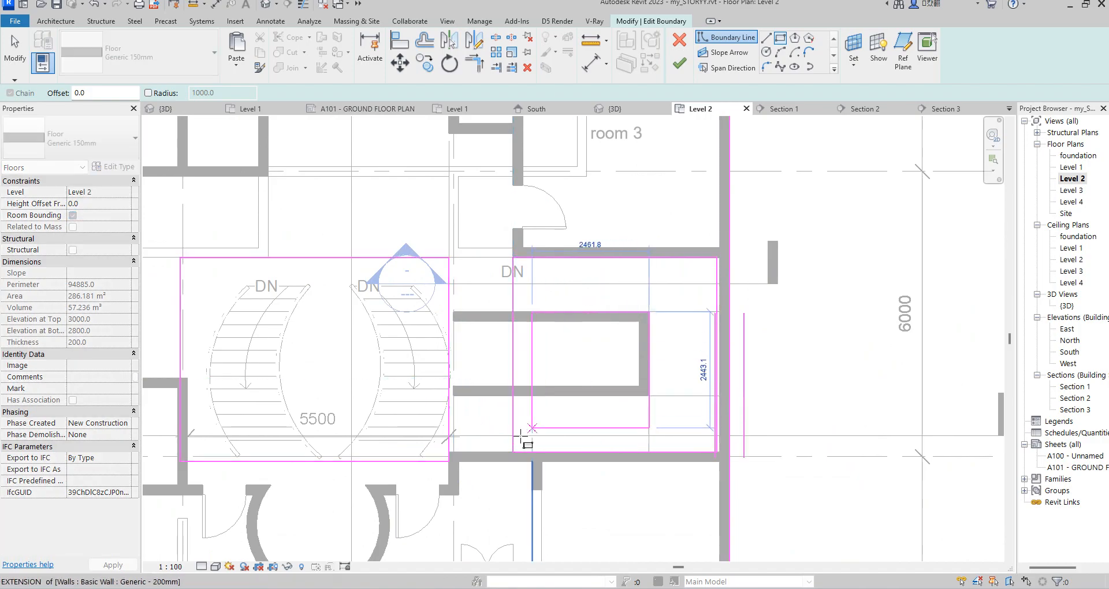
left_click(513, 397)
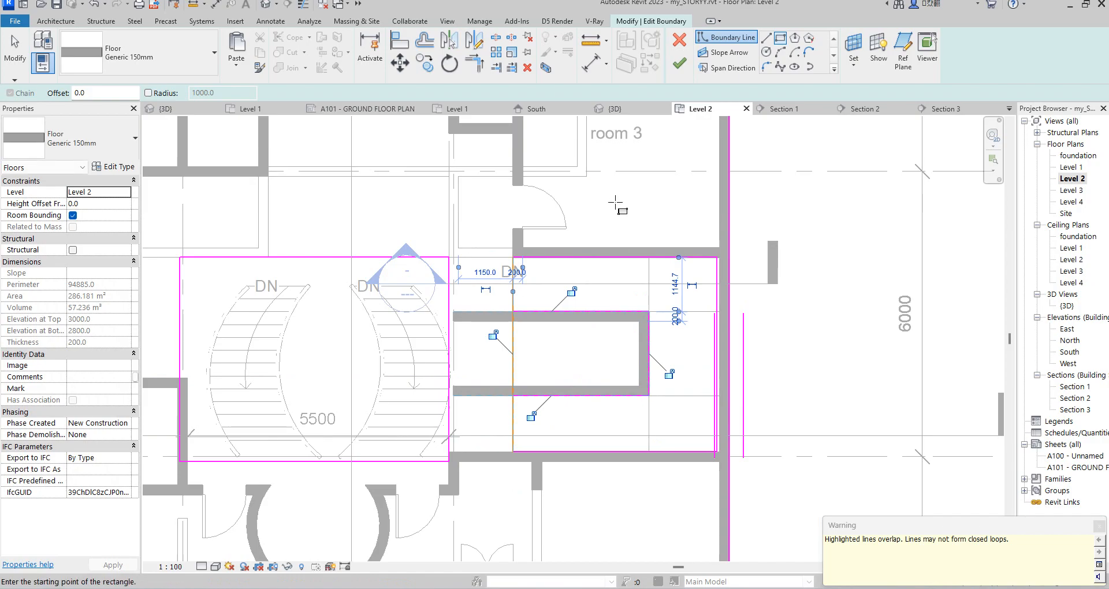
left_click(471, 62)
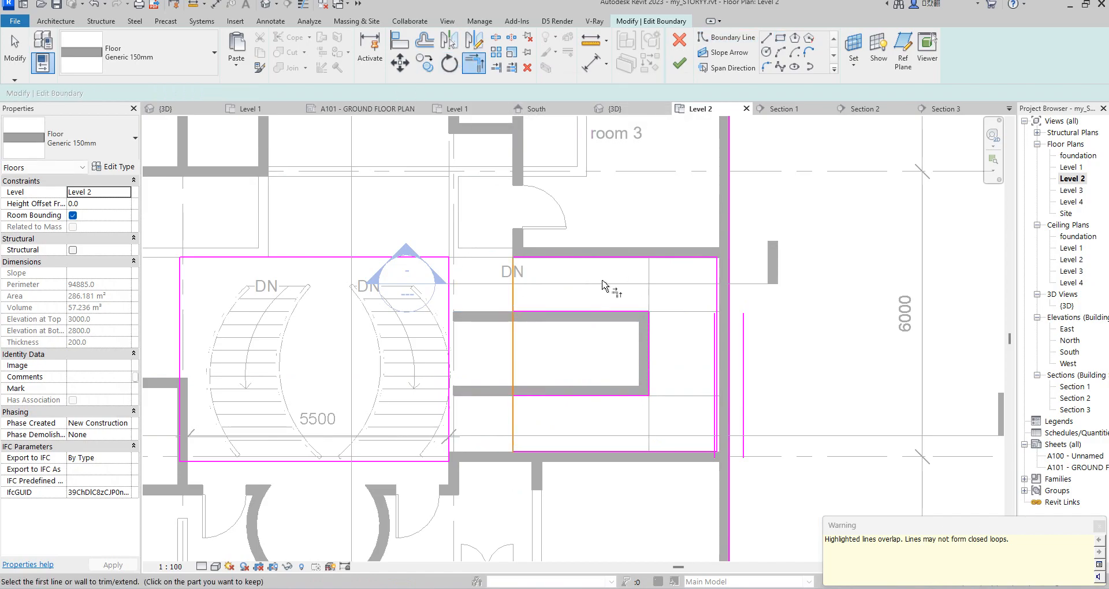
key("Escape")
key("Escape")
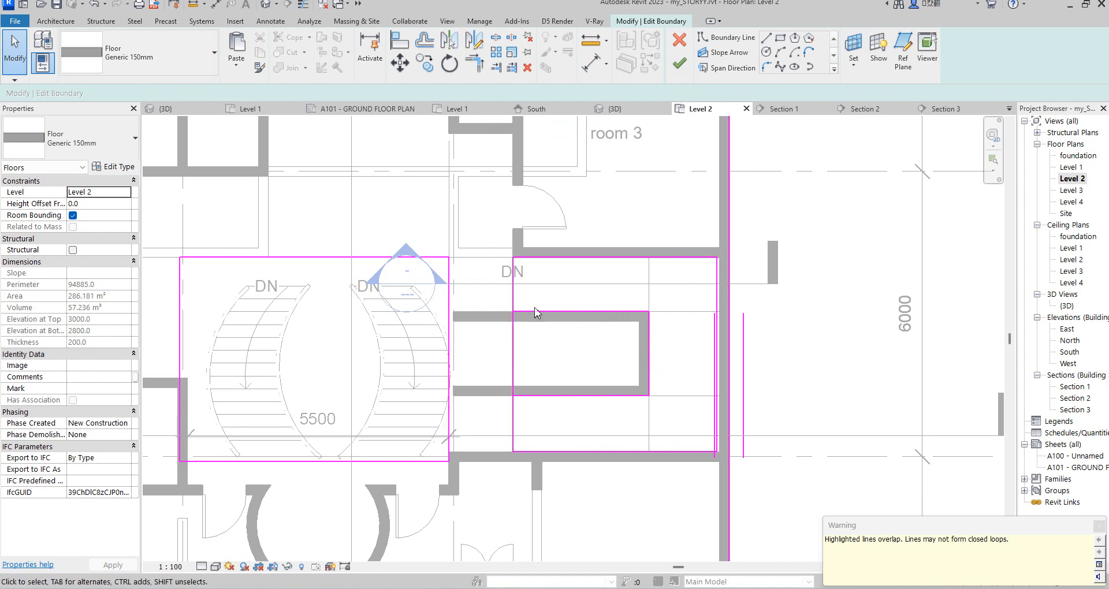
left_click(521, 373)
left_click(506, 259)
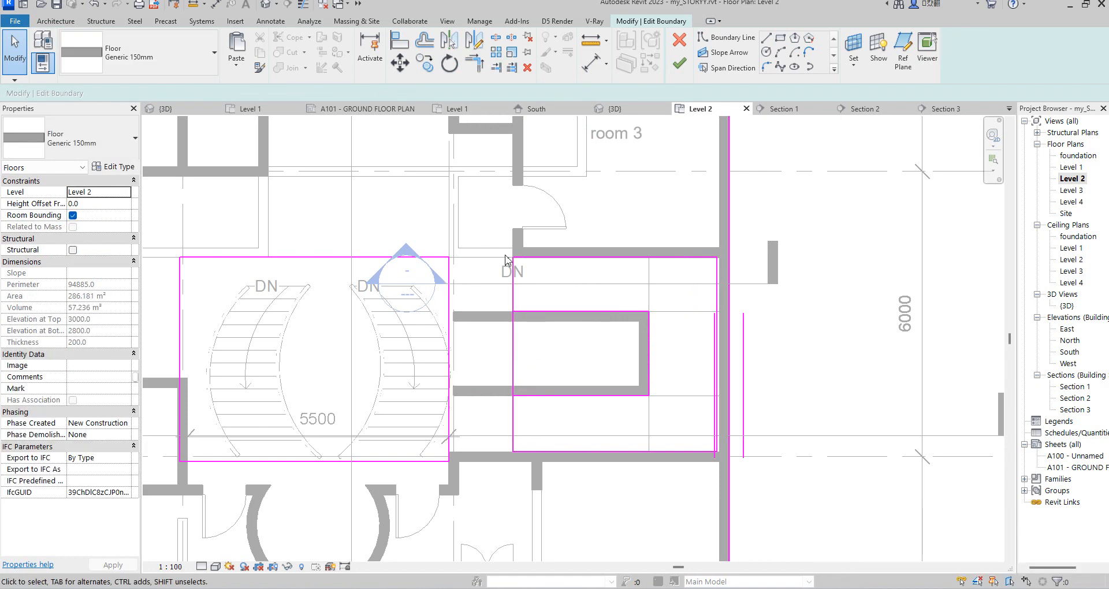
Step: Trim the ramp rectangle's stair-side edge to the inner rectangle's upper line, unjoining the conflicting elements
left_click(482, 64)
left_click(513, 286)
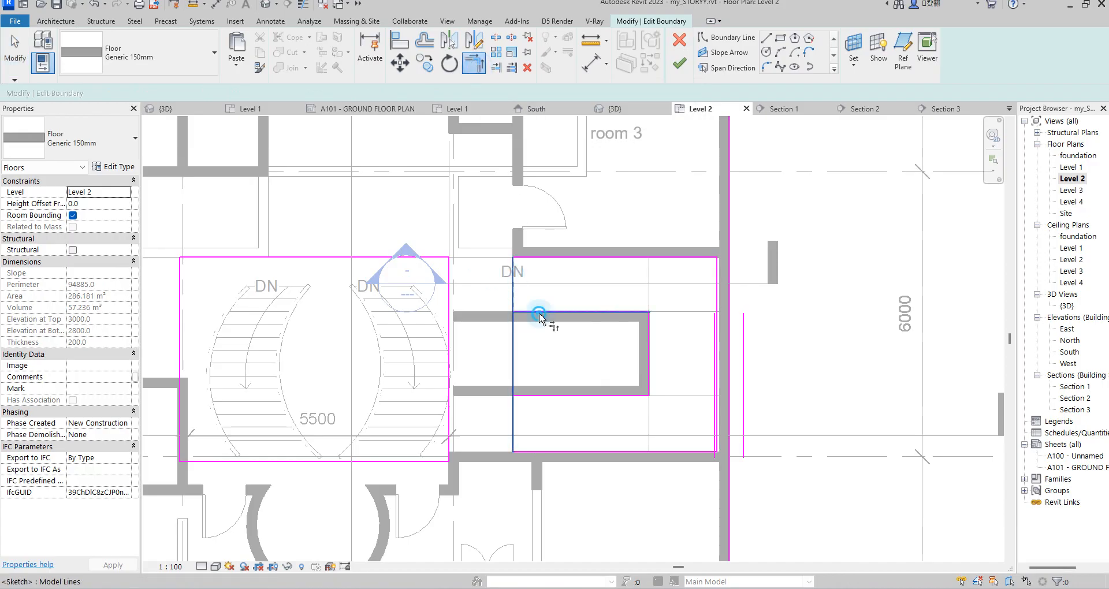
left_click(540, 318)
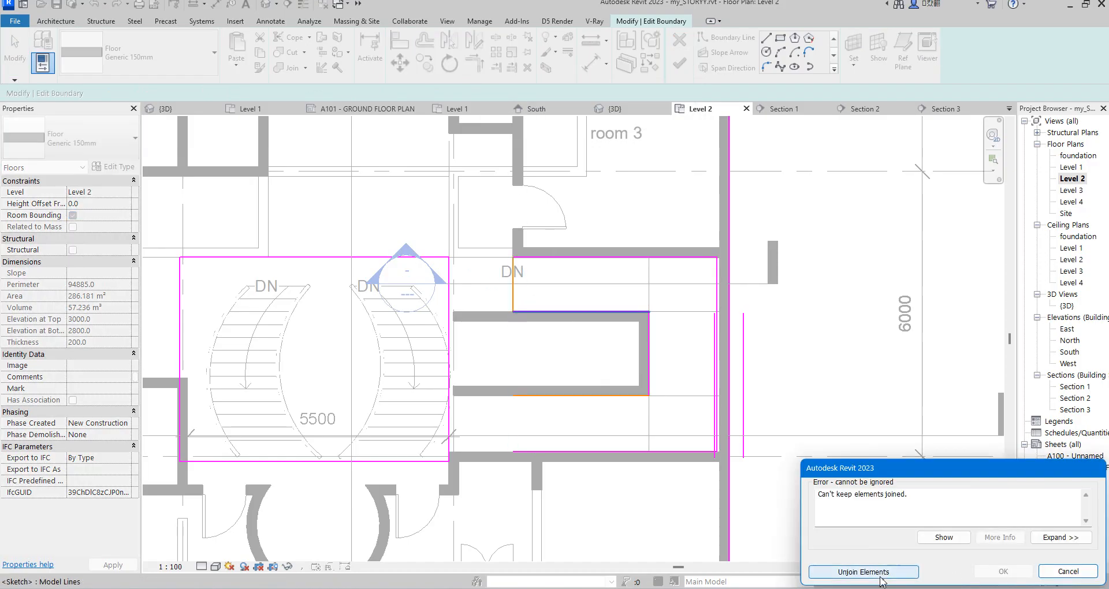
left_click(864, 572)
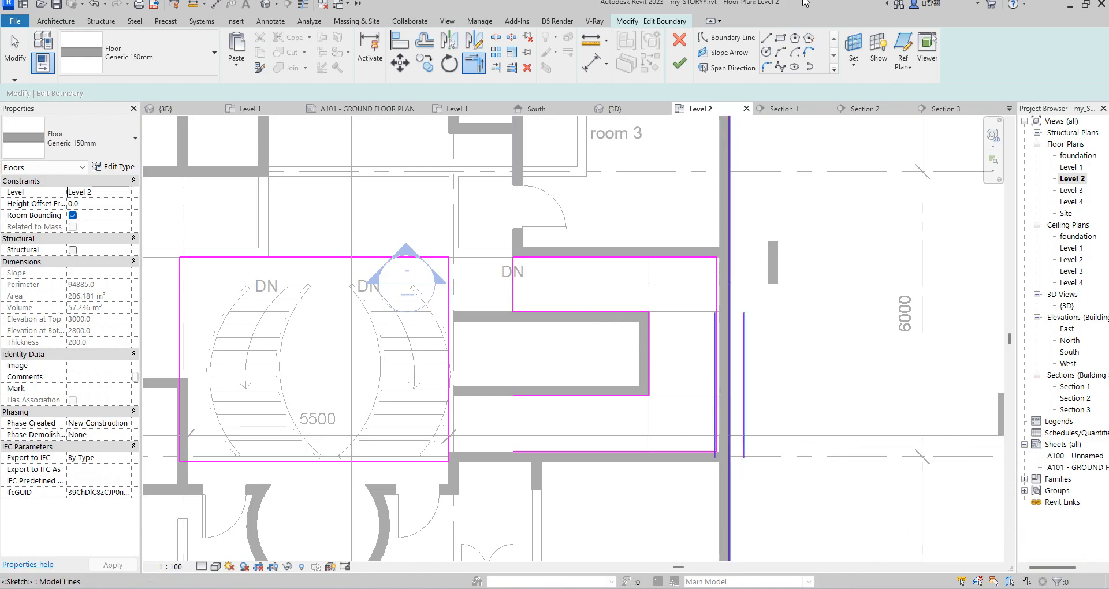
Step: Close the lower ramp run's open end with a straight boundary line and finish the floor boundary edit
left_click(767, 38)
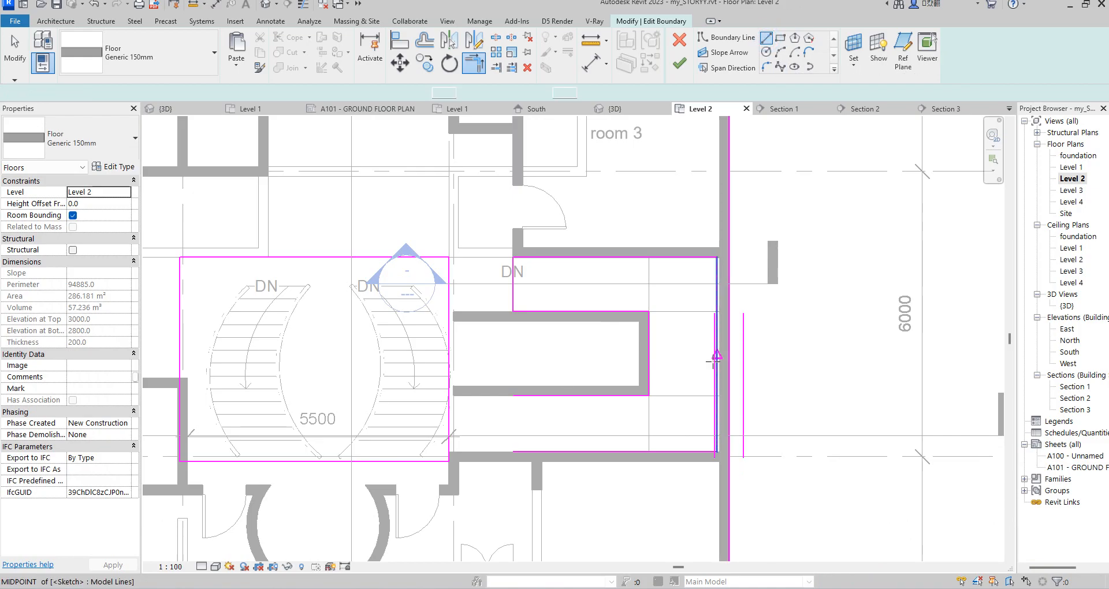
left_click(513, 396)
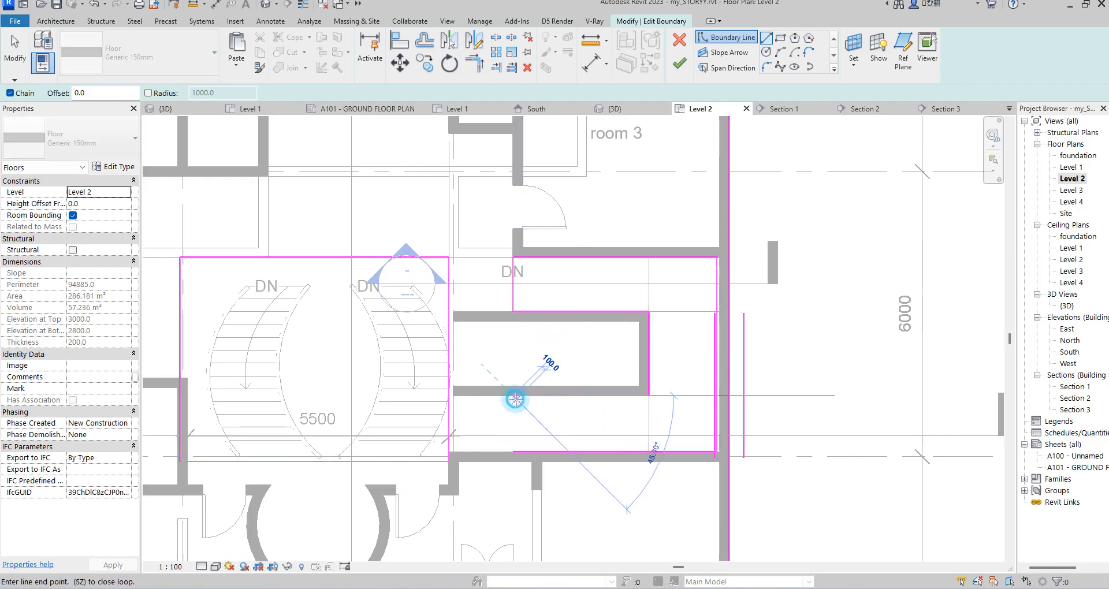
left_click(513, 452)
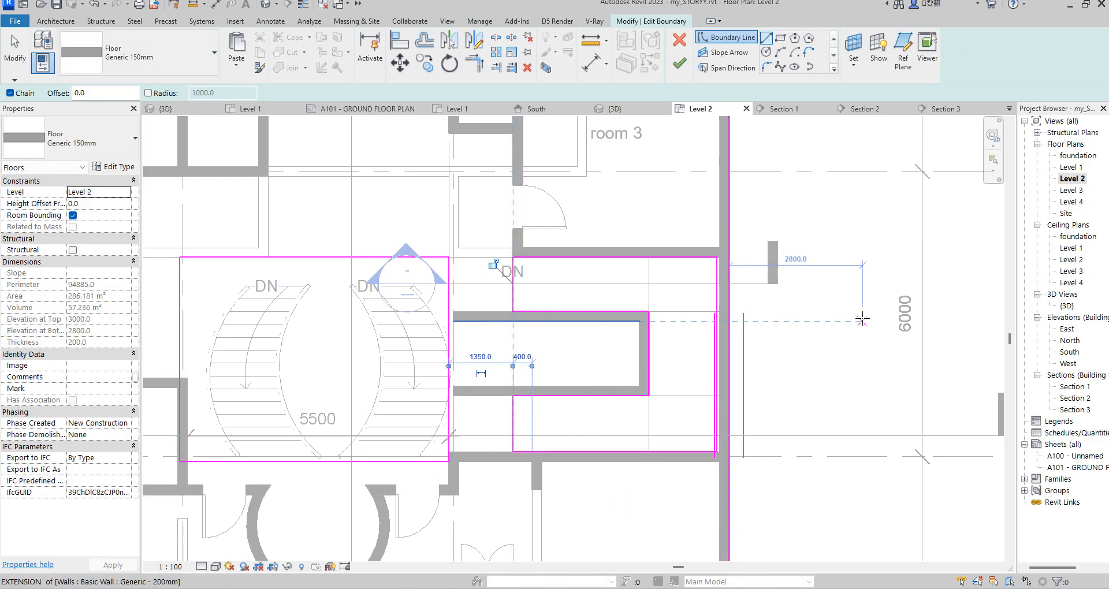
key("Escape")
key("Escape")
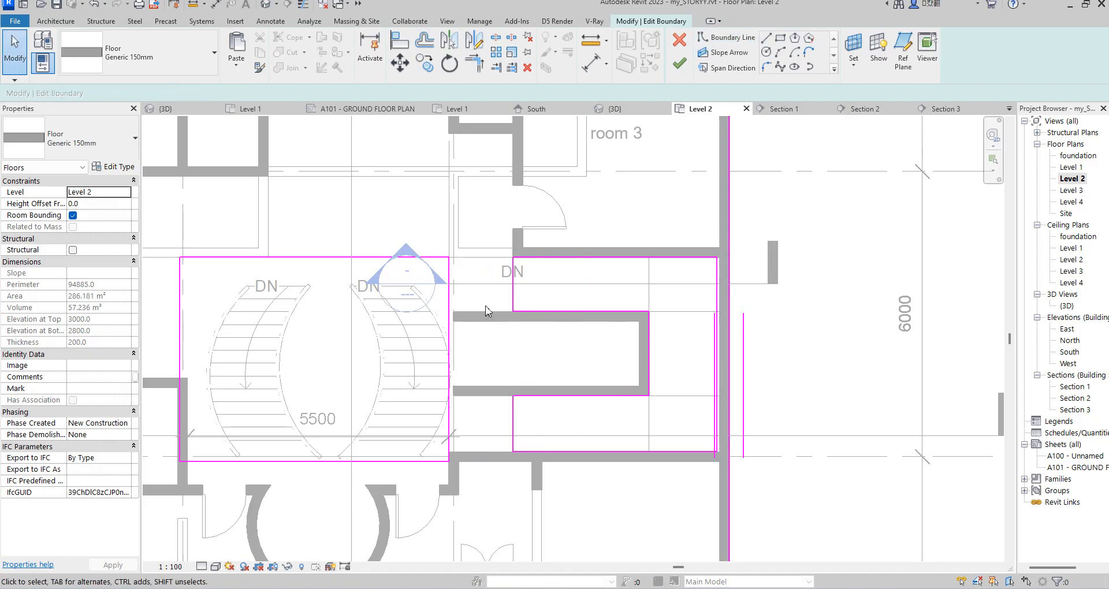
left_click(679, 63)
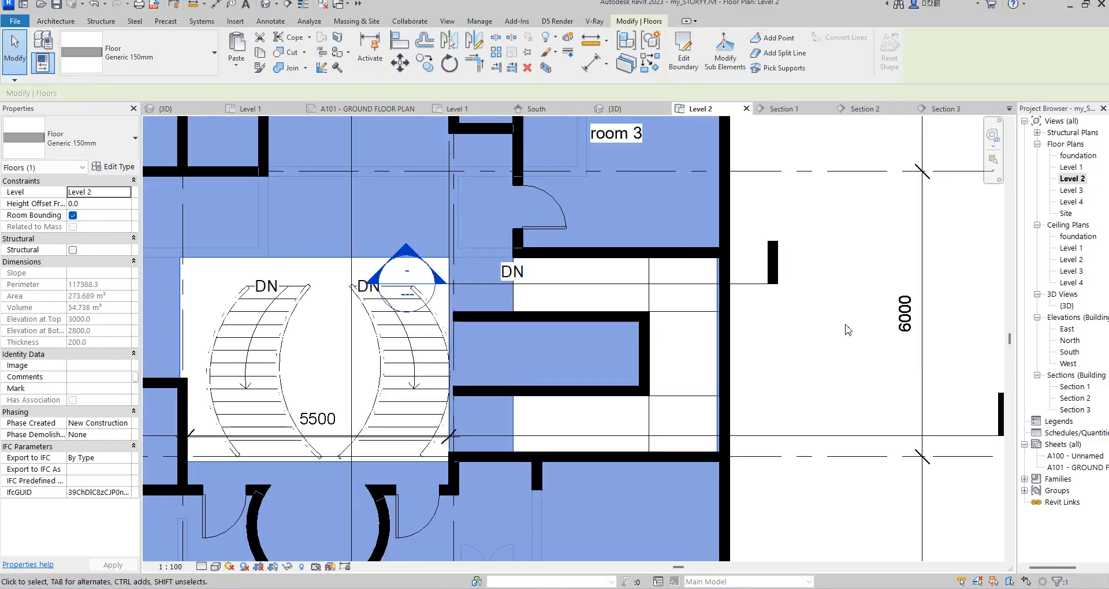
Step: Reopen the floor boundary, move the stair opening's upper edge 600 mm towards the stairs, and finish the edit
scroll(580, 370, "down", 3)
scroll(454, 328, "up", 3)
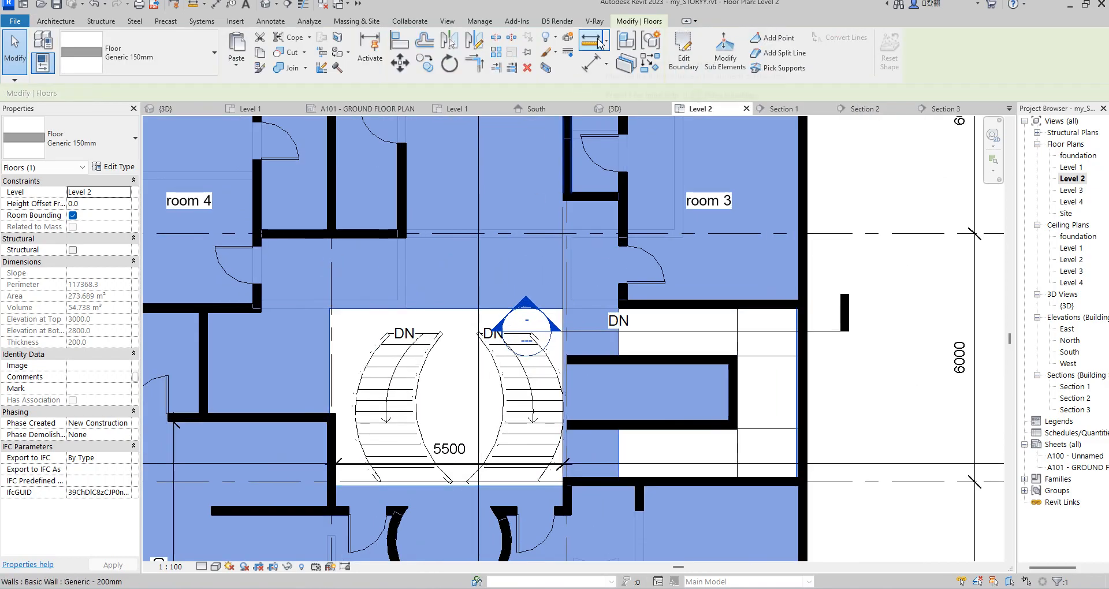
left_click(685, 63)
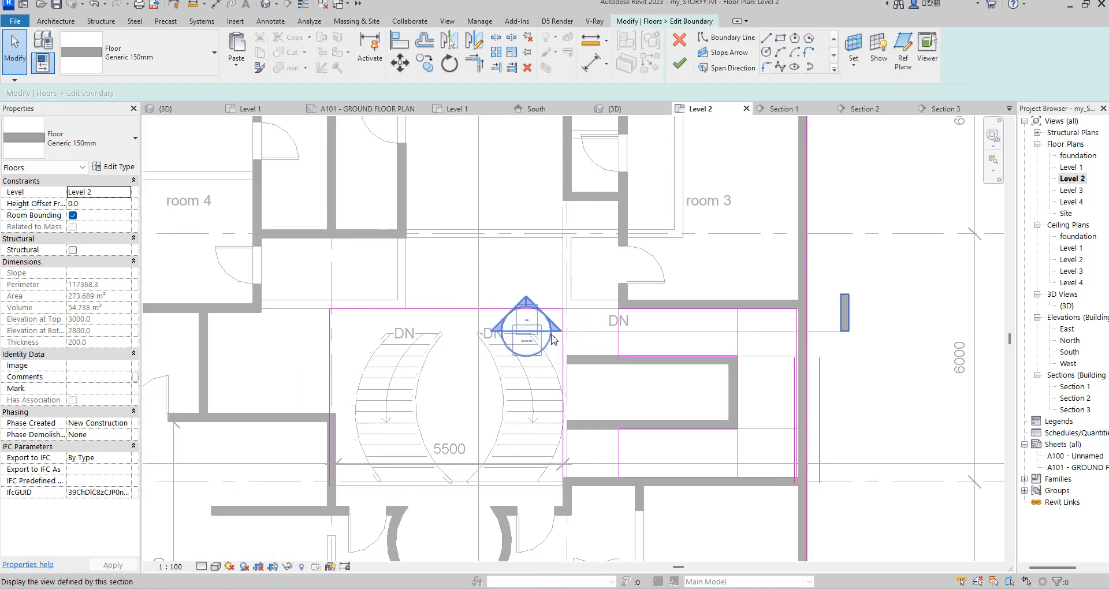
scroll(574, 324, "up", 2)
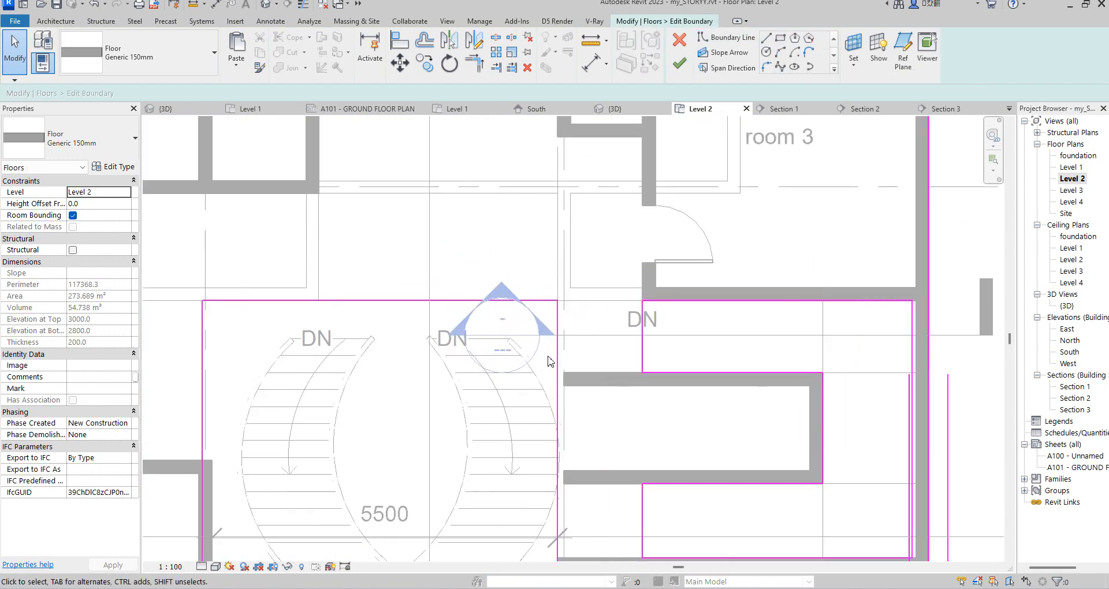
left_click(413, 301)
left_click_drag(401, 301, 403, 339)
scroll(503, 320, "down", 2)
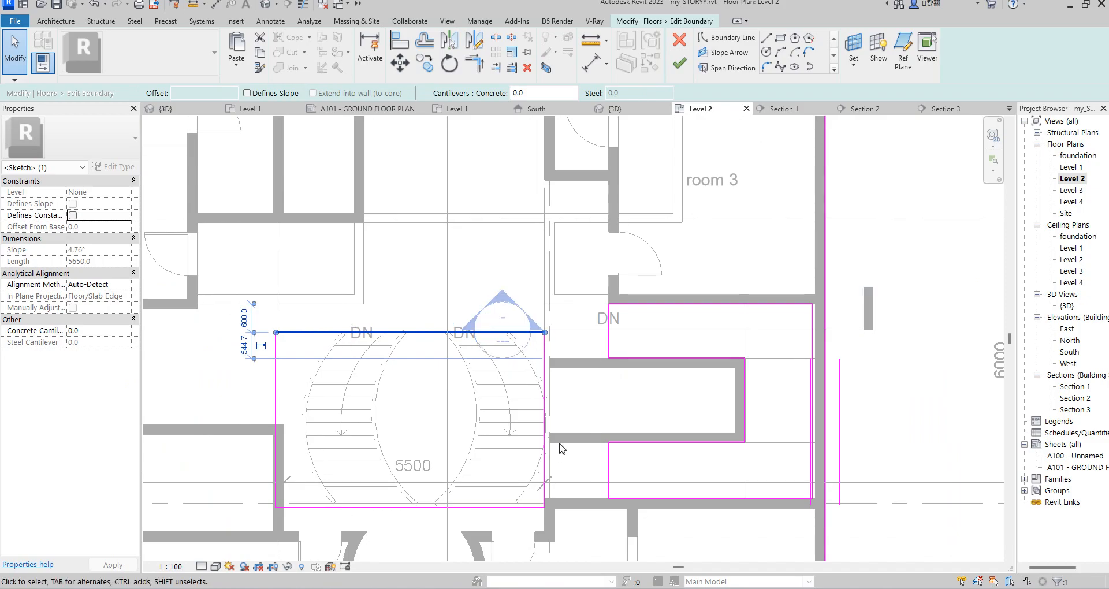
scroll(560, 449, "down", 4)
scroll(569, 446, "up", 4)
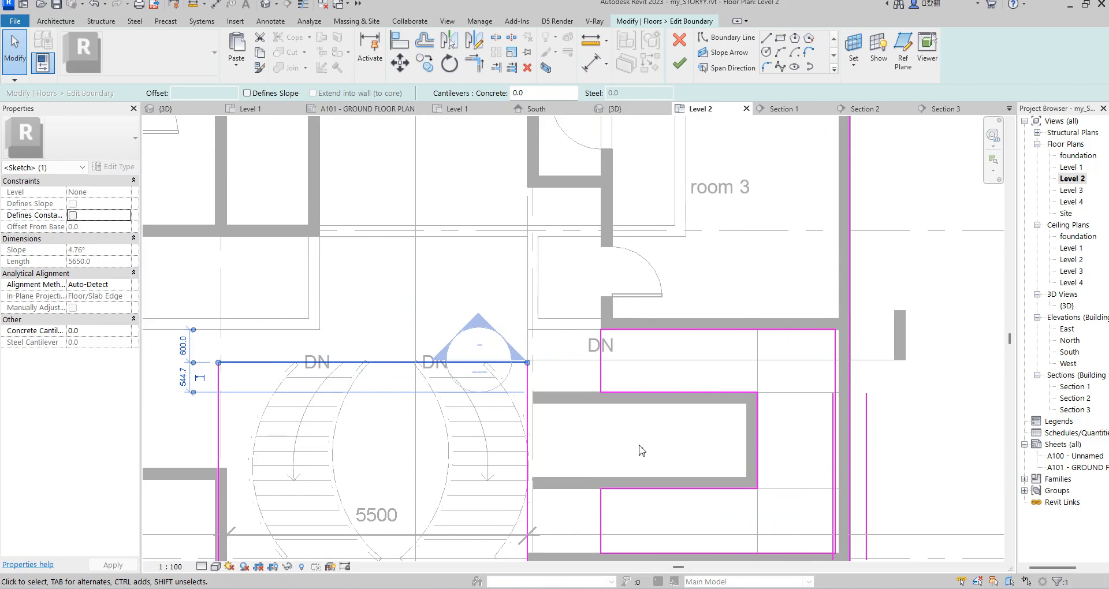
left_click(679, 63)
Step: Deselect the edited floor and open the Level 1 floor plan
scroll(687, 393, "down", 3)
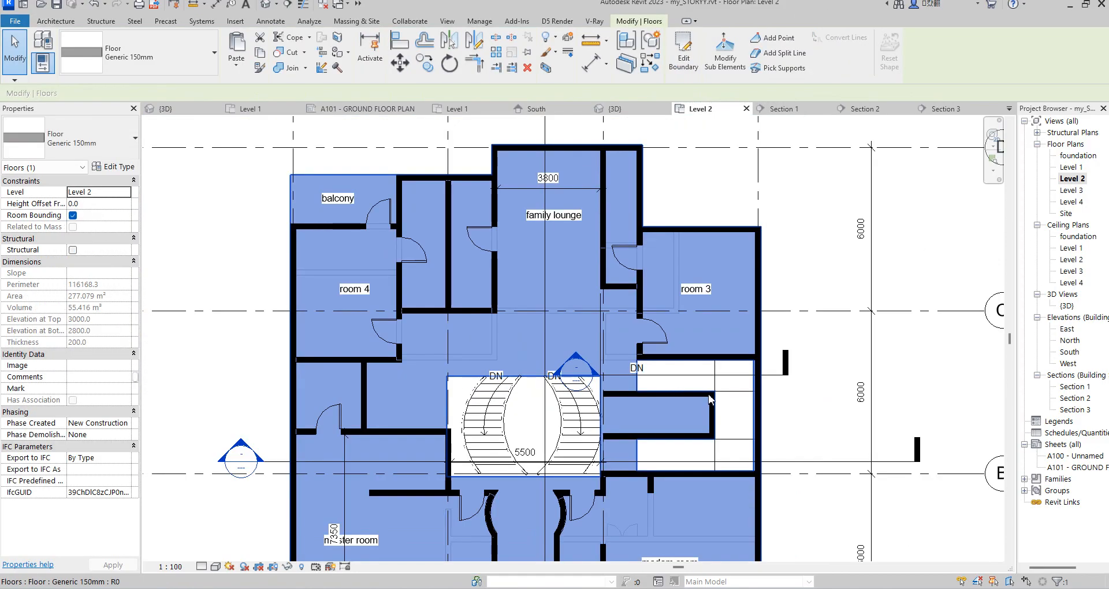
scroll(677, 390, "down", 2)
left_click(849, 298)
scroll(601, 341, "down", 3)
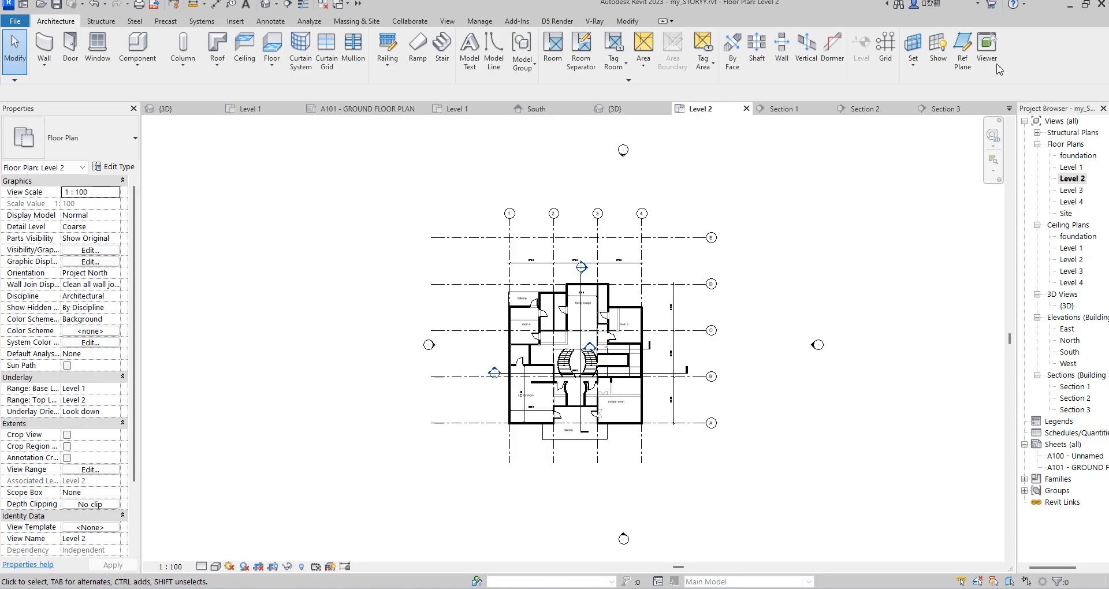
double_click(1070, 167)
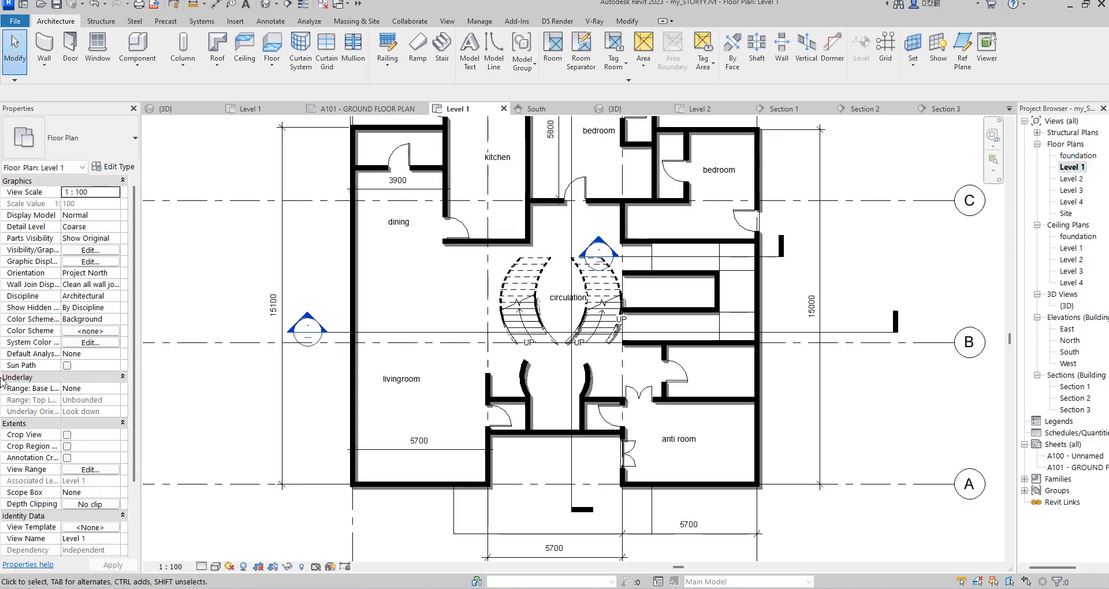
Step: Place a sectional_sofa_6482 component in the open space between the dining area and the livingroom label, then end placement
scroll(431, 379, "down", 1)
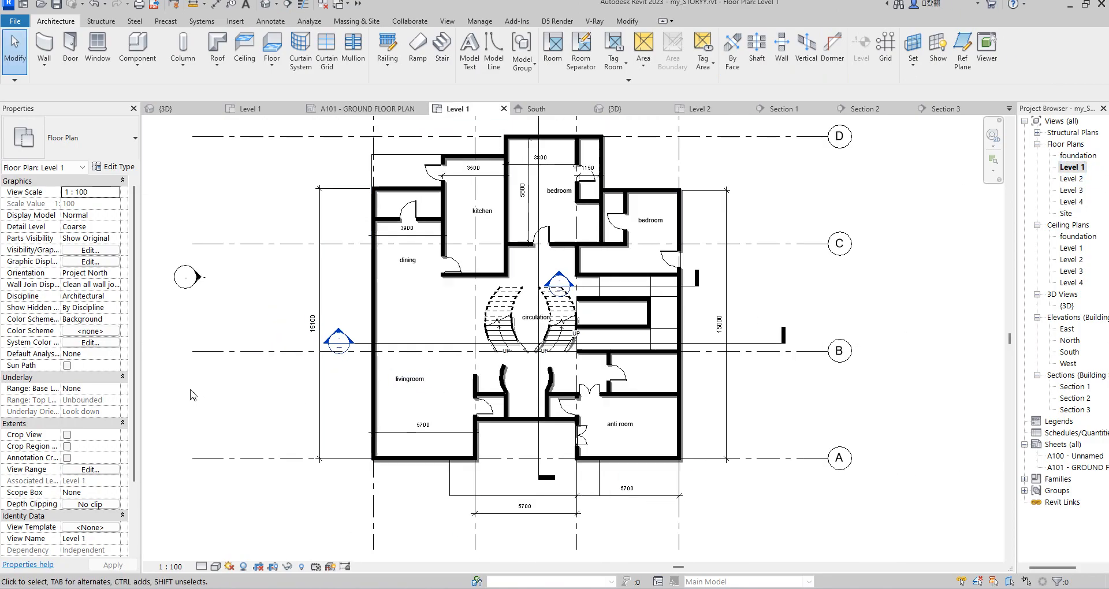
left_click(138, 42)
left_click(127, 140)
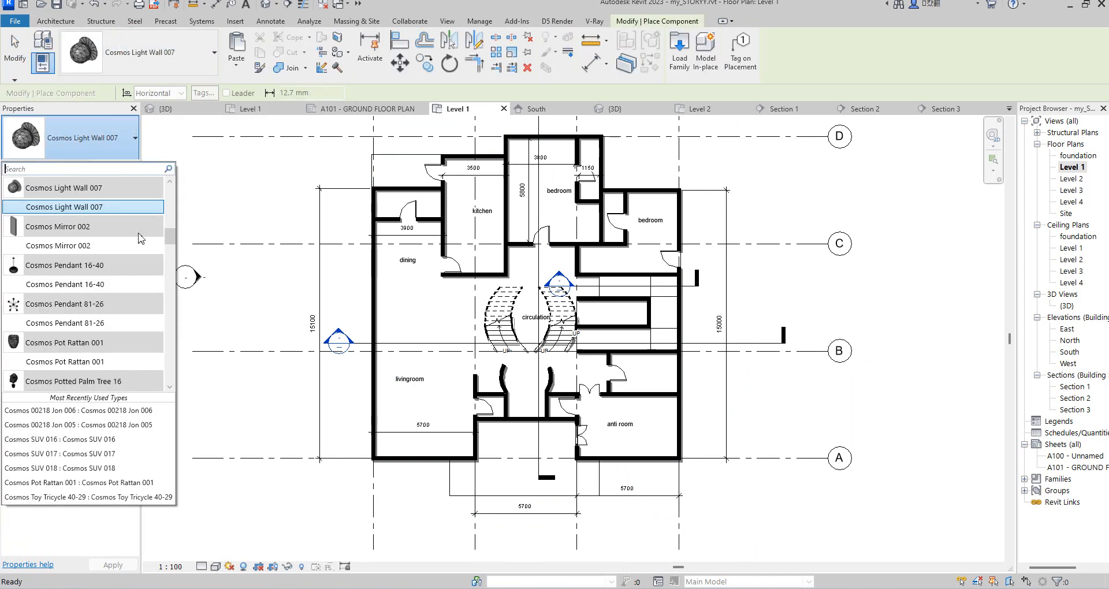
left_click_drag(172, 230, 173, 373)
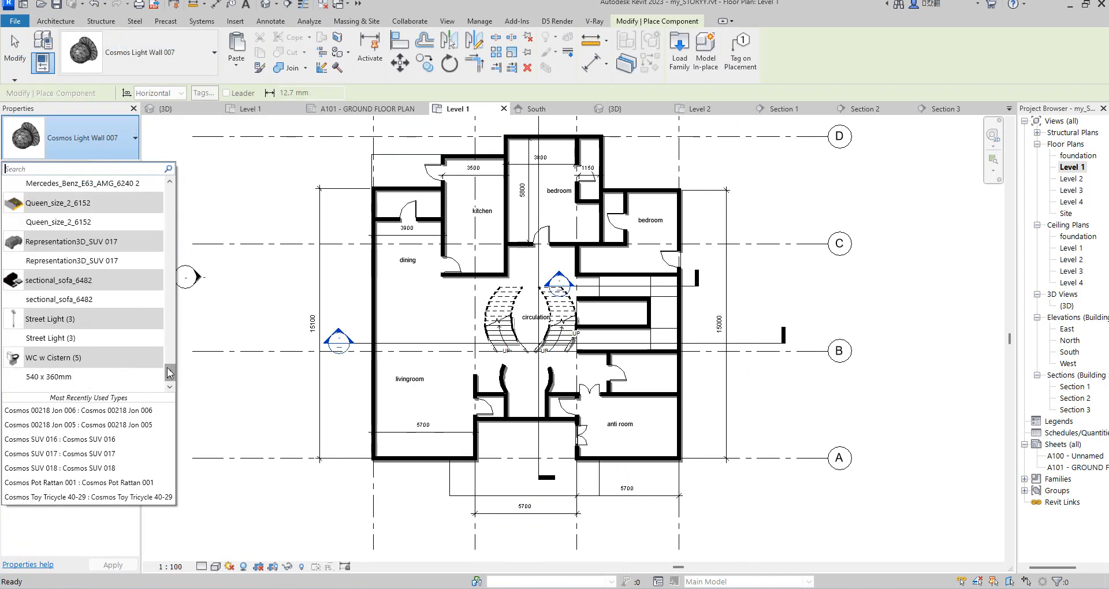
left_click(63, 299)
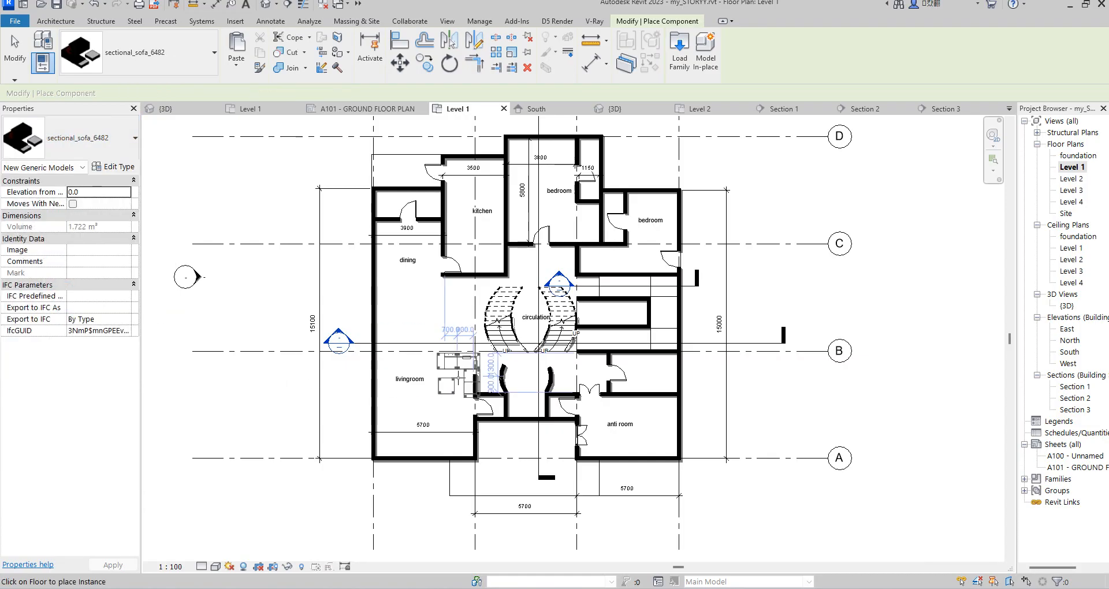
scroll(432, 398, "up", 4)
left_click(432, 230)
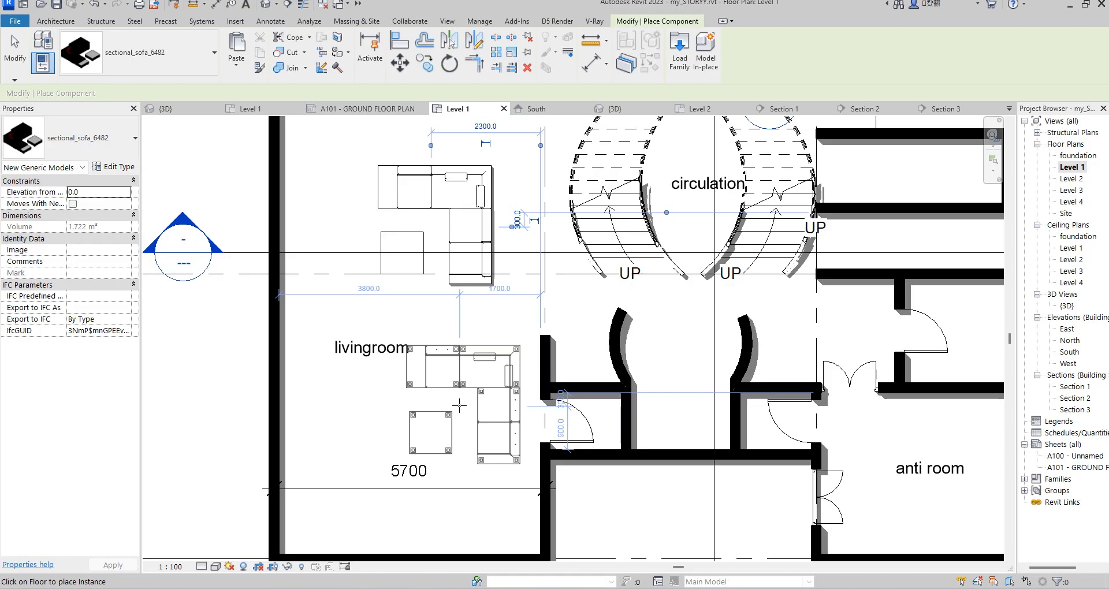
key("Escape")
Step: Mirror a copy of the sectional sofa into the livingroom below it, using a drawn horizontal axis
left_click(471, 214)
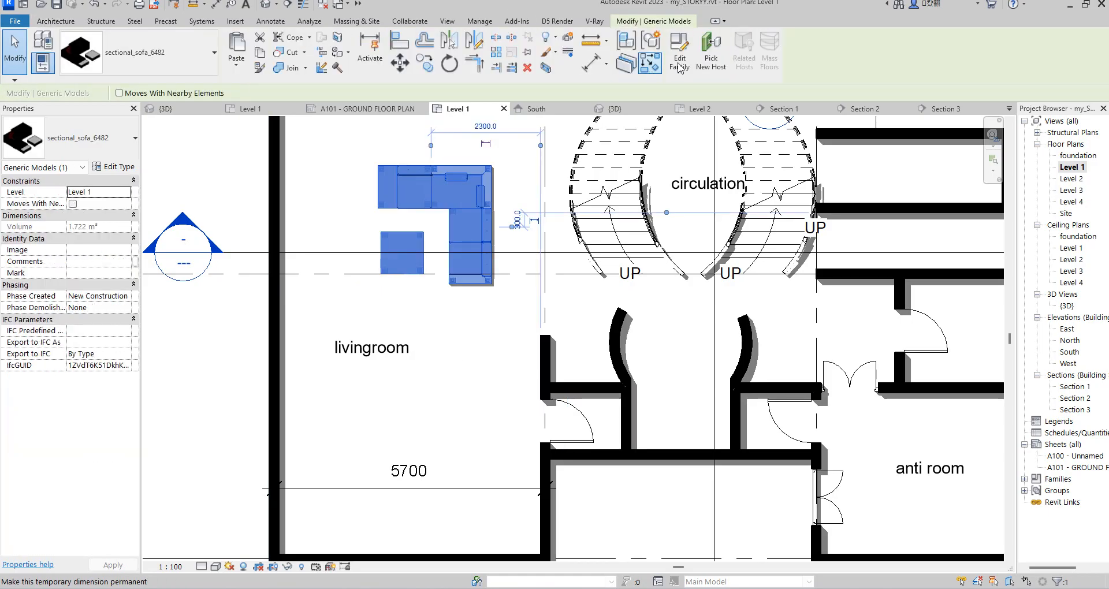
left_click(467, 44)
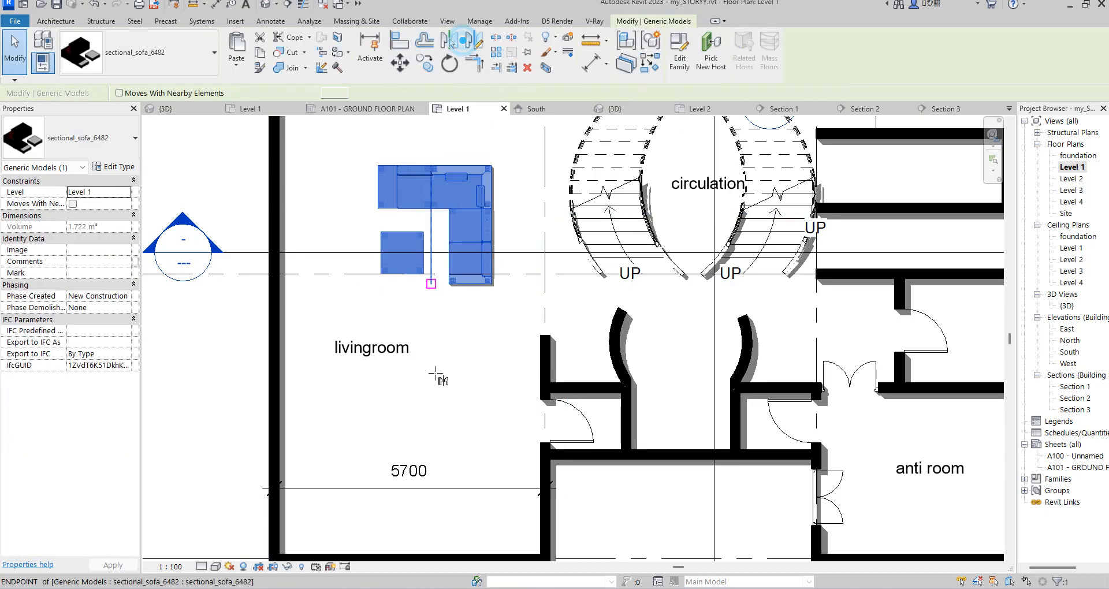
left_click(372, 314)
scroll(425, 398, "down", 4)
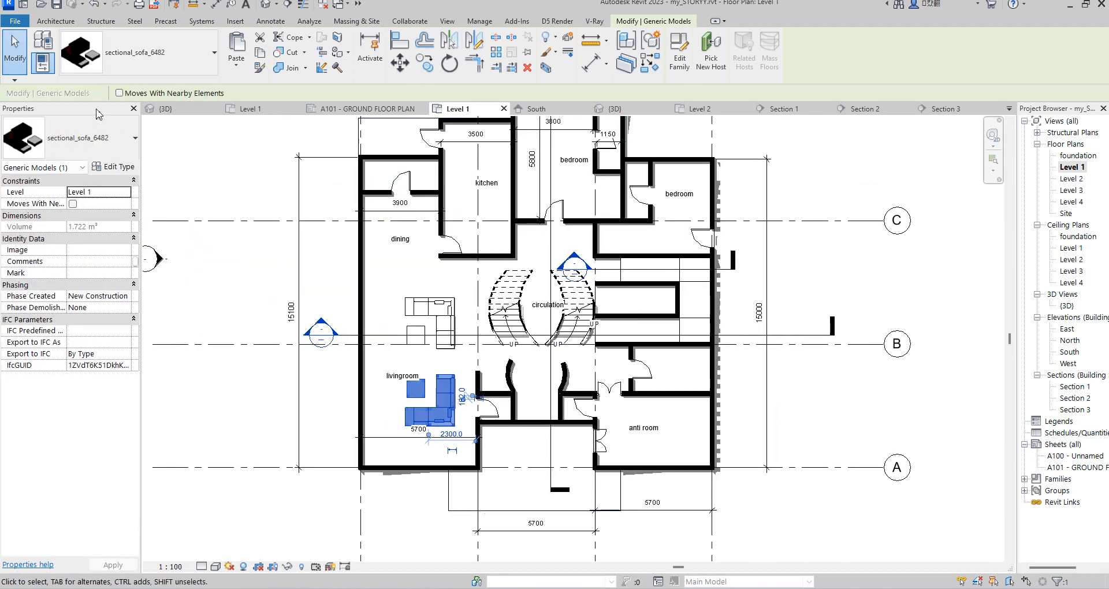
Step: Choose the M_Table-Dining Round w Chairs 0915mm Diameter component for placement and enlarge the diameter in its type properties
left_click(56, 21)
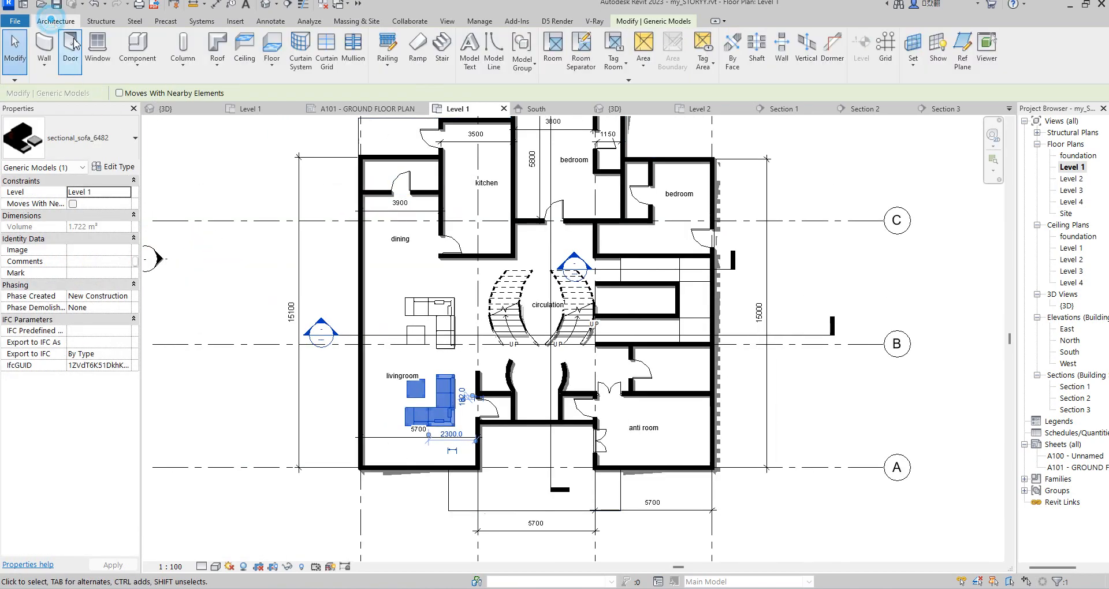
left_click(127, 46)
left_click(134, 137)
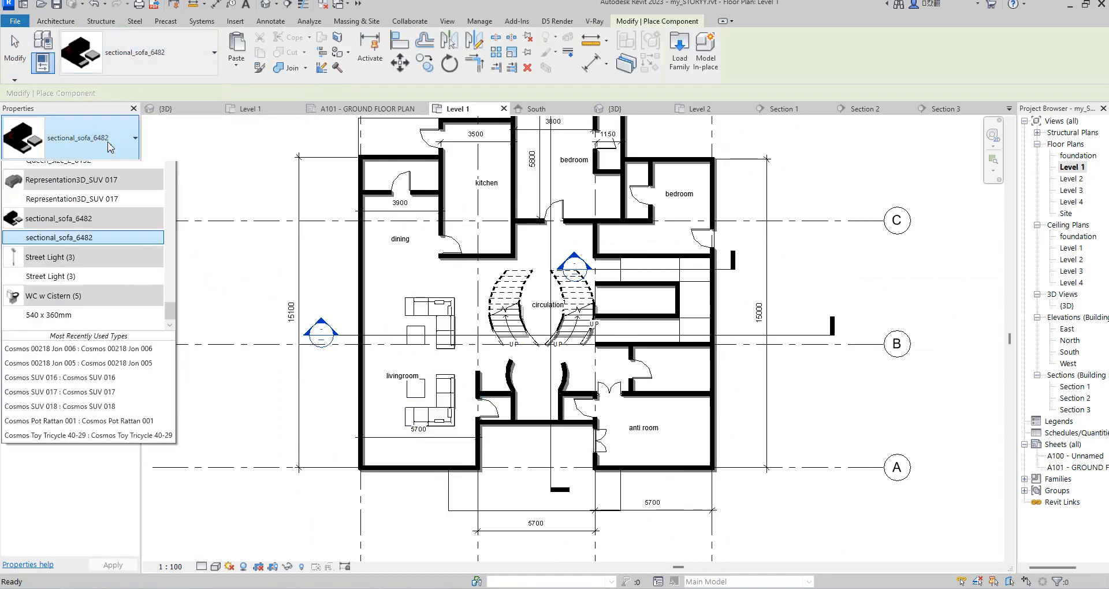
mouse_move(174, 382)
left_mouse_down()
mouse_move(173, 291)
mouse_move(171, 366)
left_mouse_up()
left_click(170, 387)
left_click(170, 387)
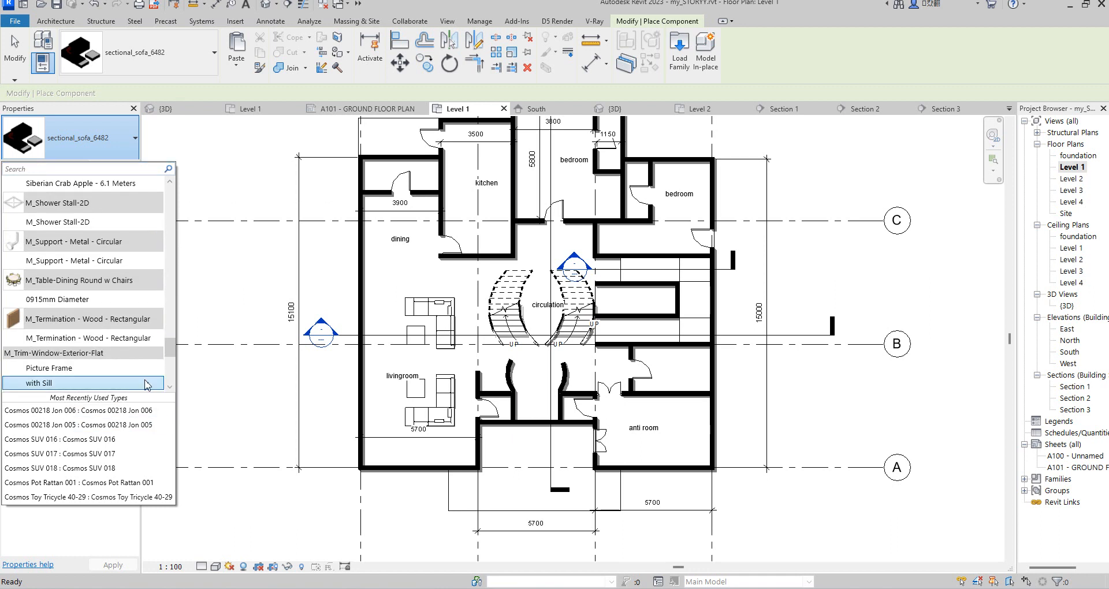
left_click(81, 299)
left_click(128, 166)
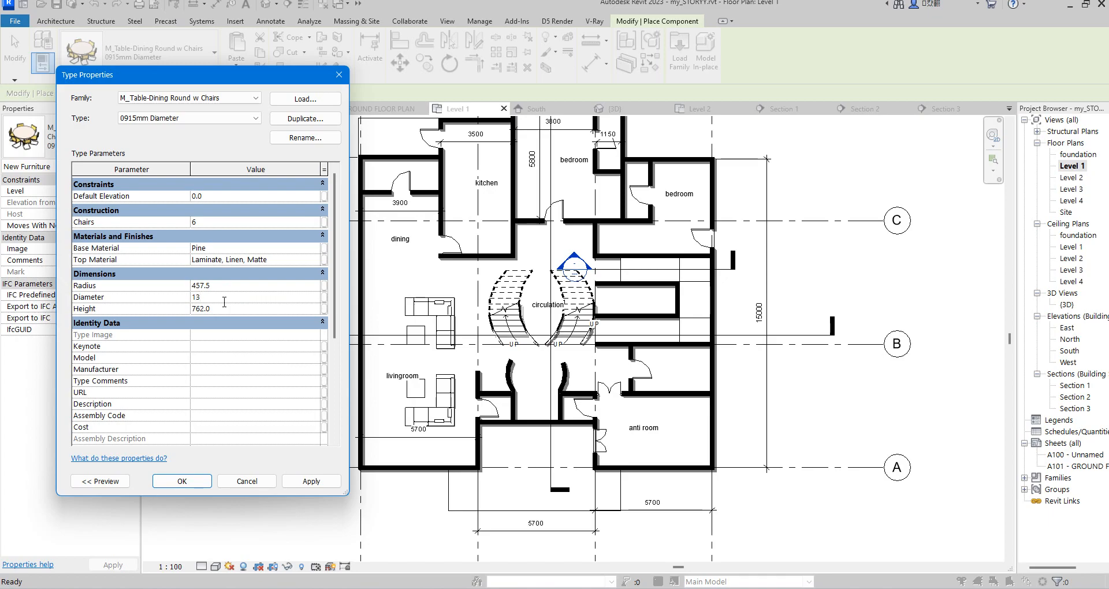
left_click(191, 487)
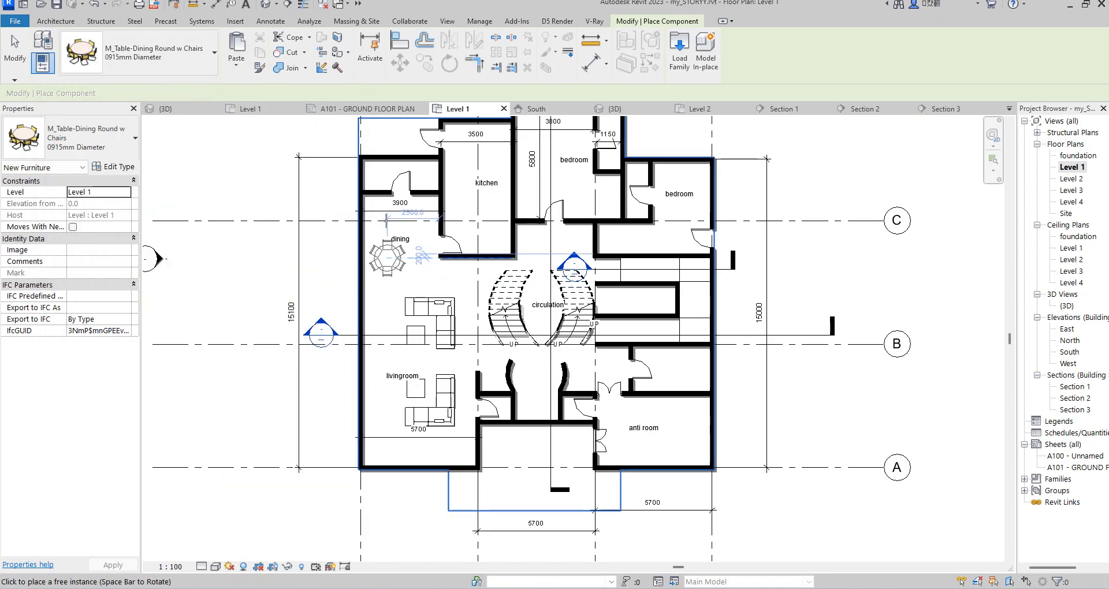
Step: Place the round dining table with chairs at the dining label and end placement
scroll(388, 258, "up", 3)
left_click(402, 223)
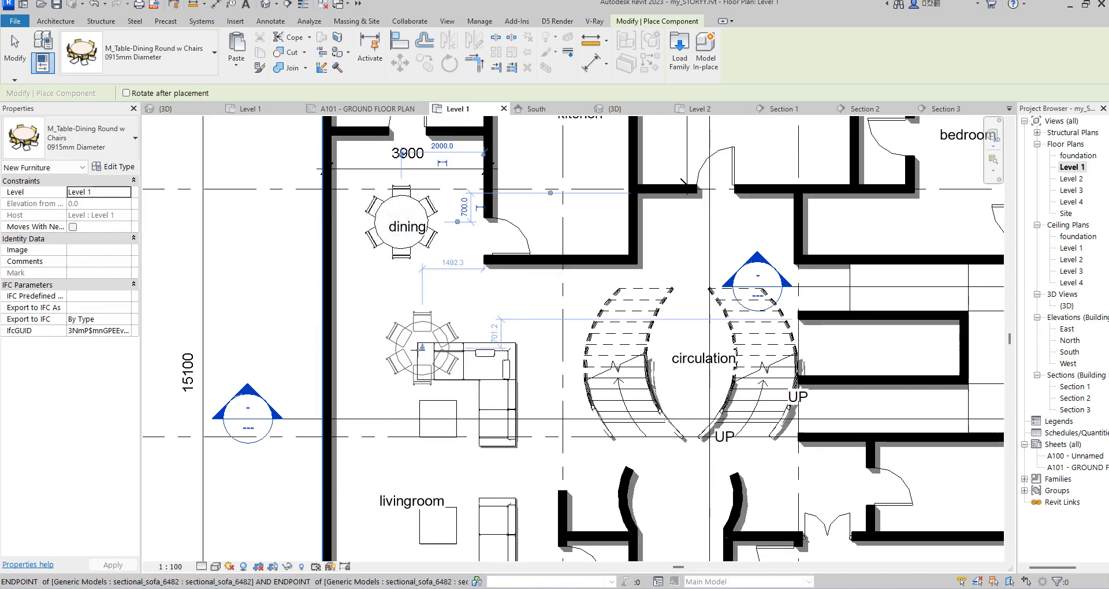
scroll(409, 363, "down", 3)
key("Escape")
key("Escape")
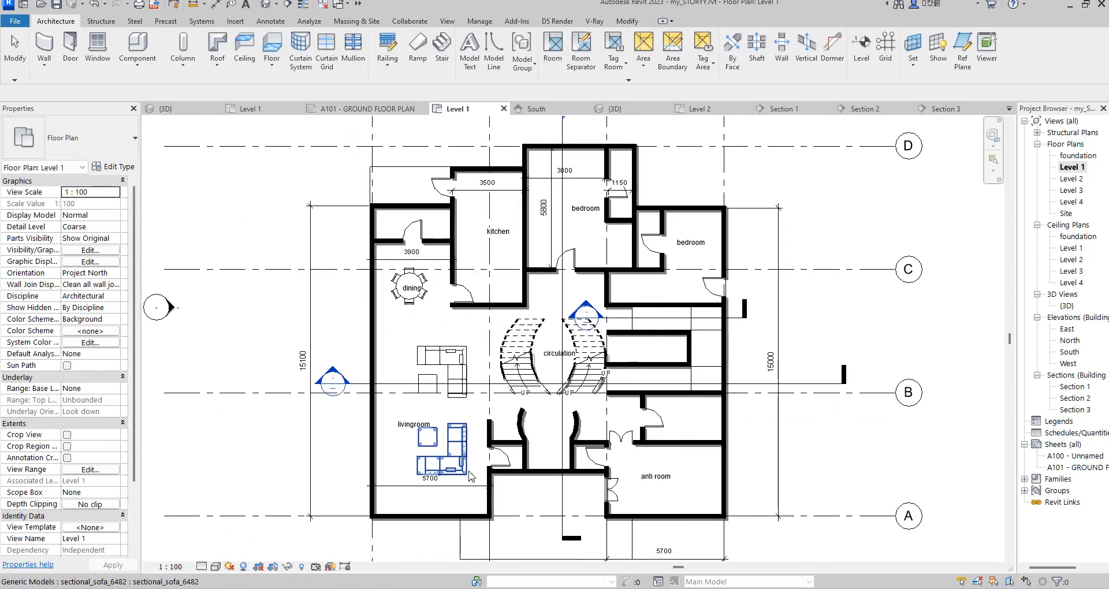
Step: Place a Queen_size_2_6152 bed near the top wall of the bedroom beside the kitchen
left_click(138, 46)
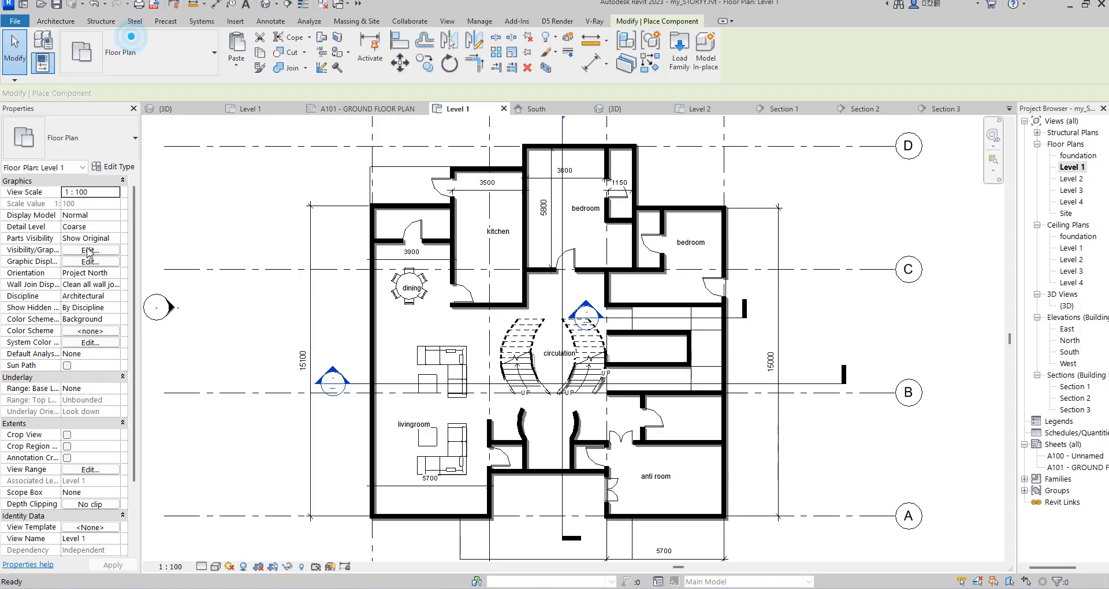
left_click(114, 146)
left_click_drag(170, 354, 182, 381)
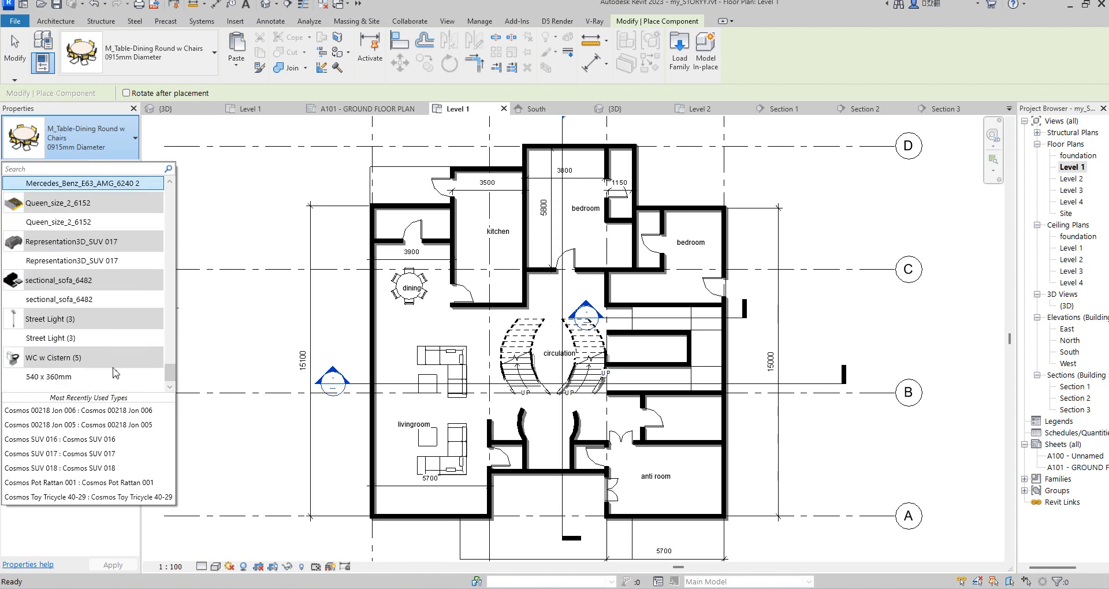
left_click(59, 219)
scroll(490, 239, "up", 3)
scroll(597, 223, "down", 1)
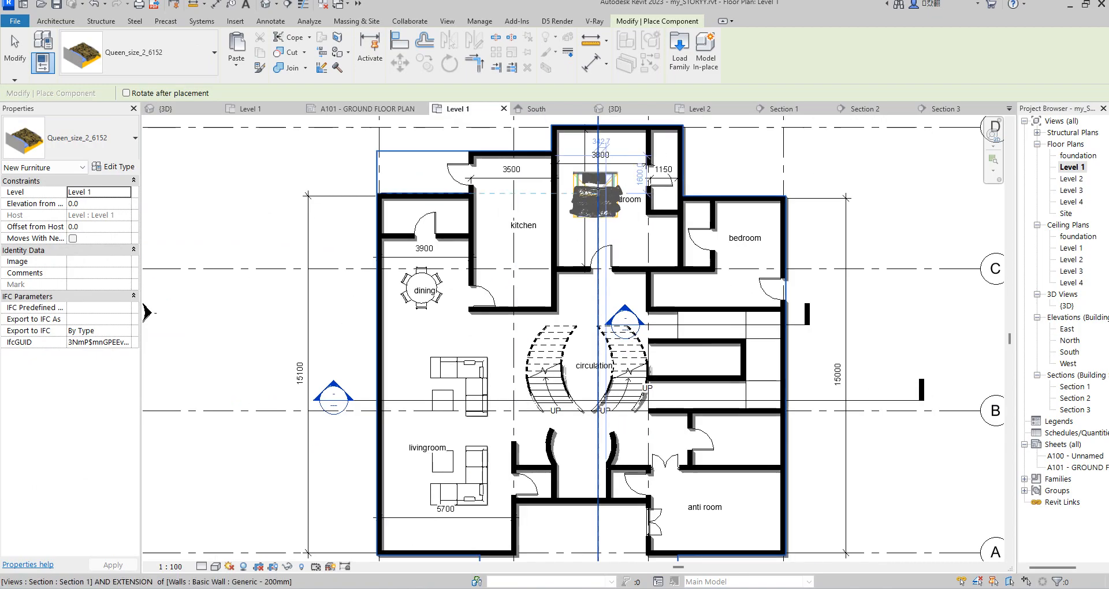
left_click(594, 171)
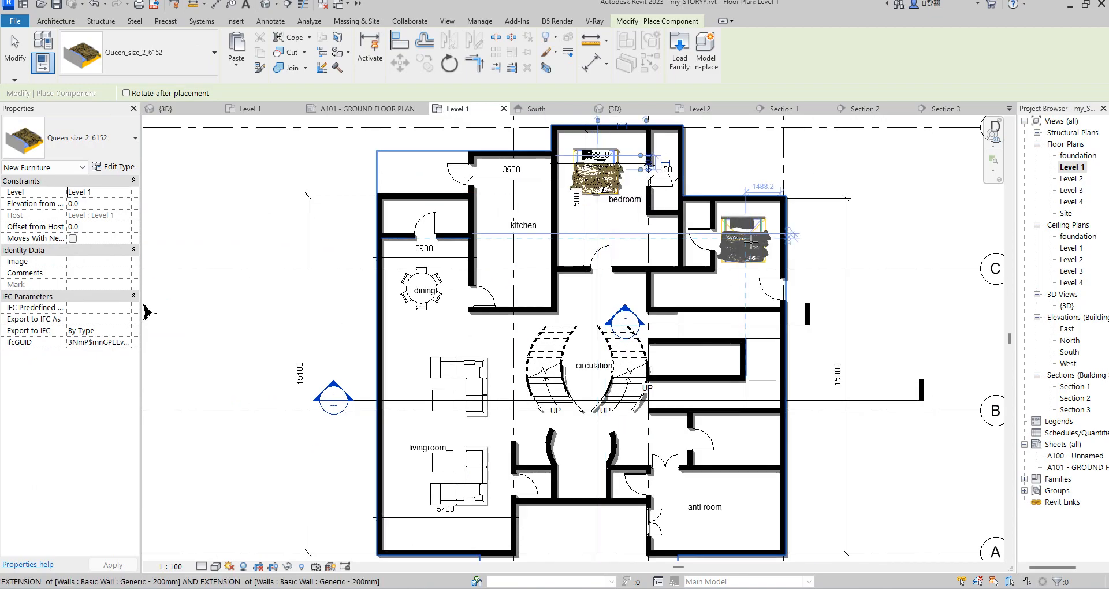
Step: Place a second queen-size bed in the smaller bedroom above grid C, about 1000 mm from the outer wall, and end placement
scroll(756, 241, "up", 2)
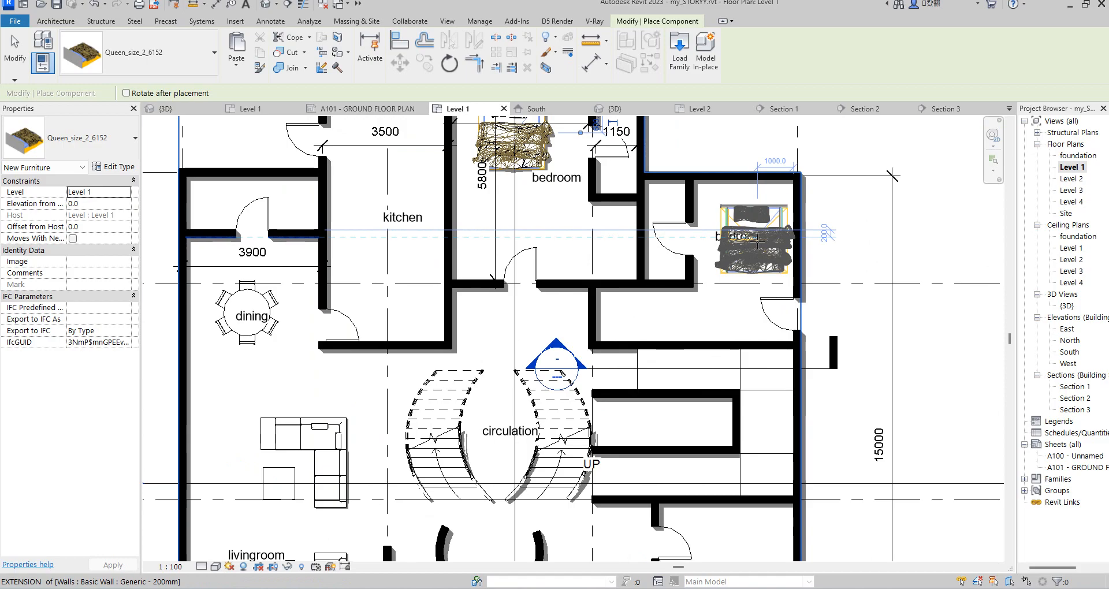
left_click(756, 242)
scroll(640, 309, "down", 2)
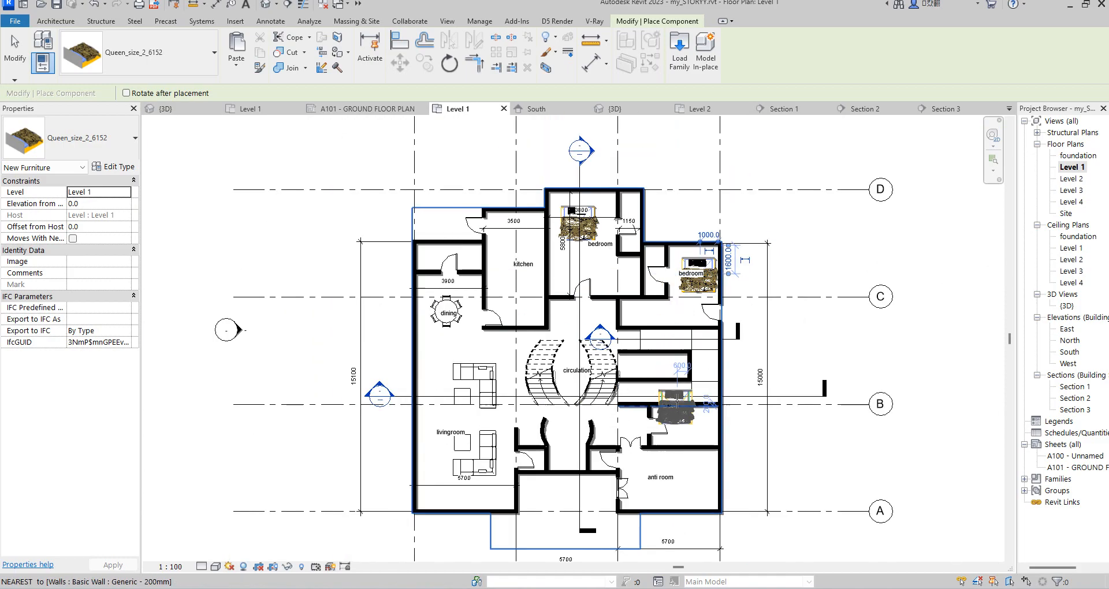
key("Escape")
key("Escape")
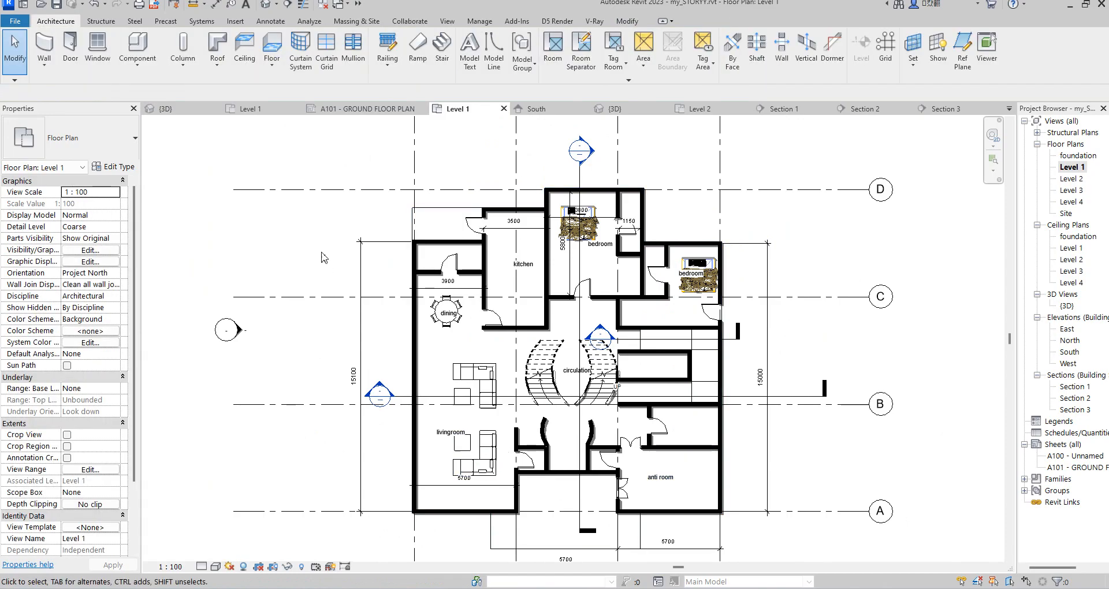
left_click(143, 52)
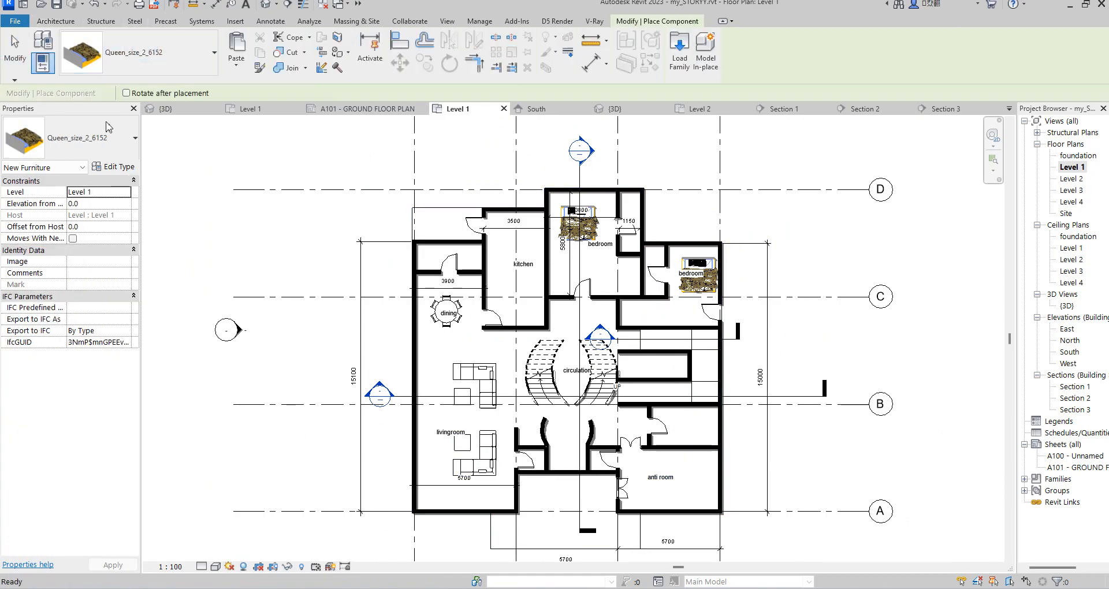
left_click(93, 139)
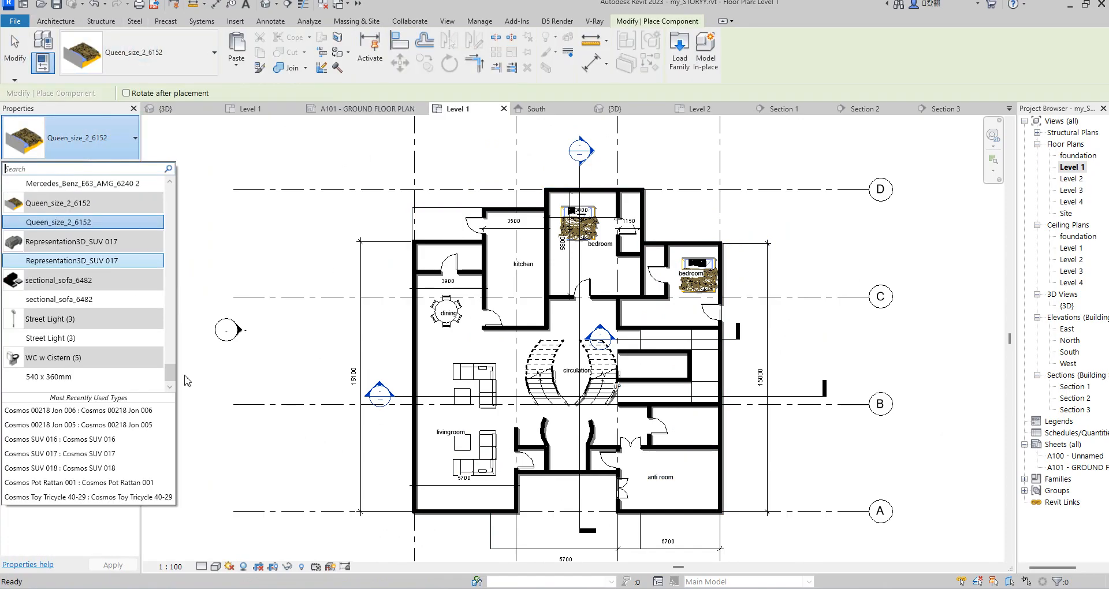
left_click_drag(170, 381, 184, 230)
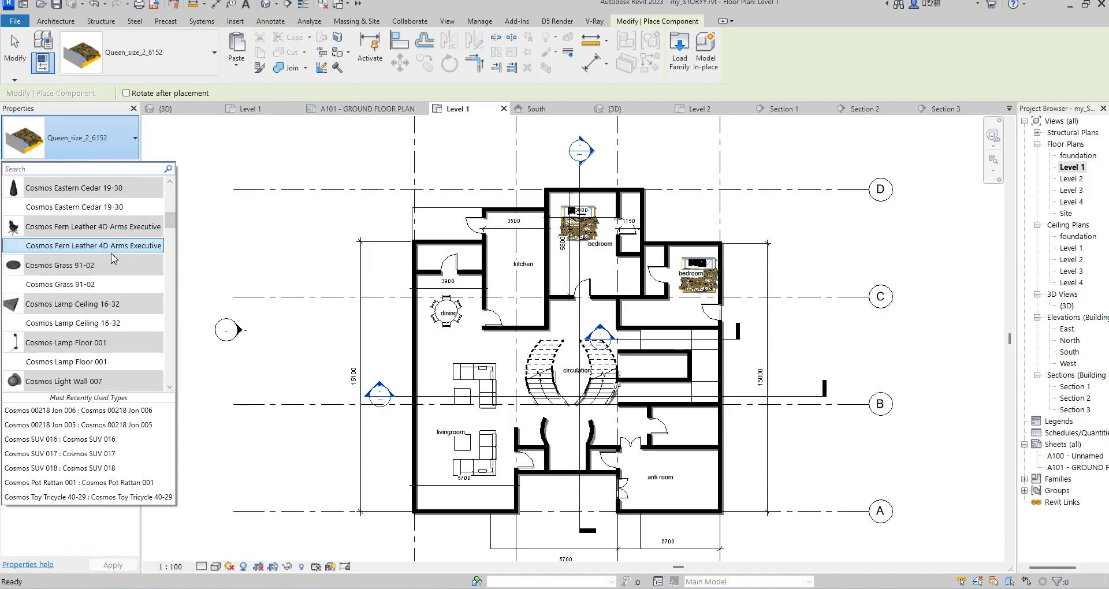
left_click(104, 245)
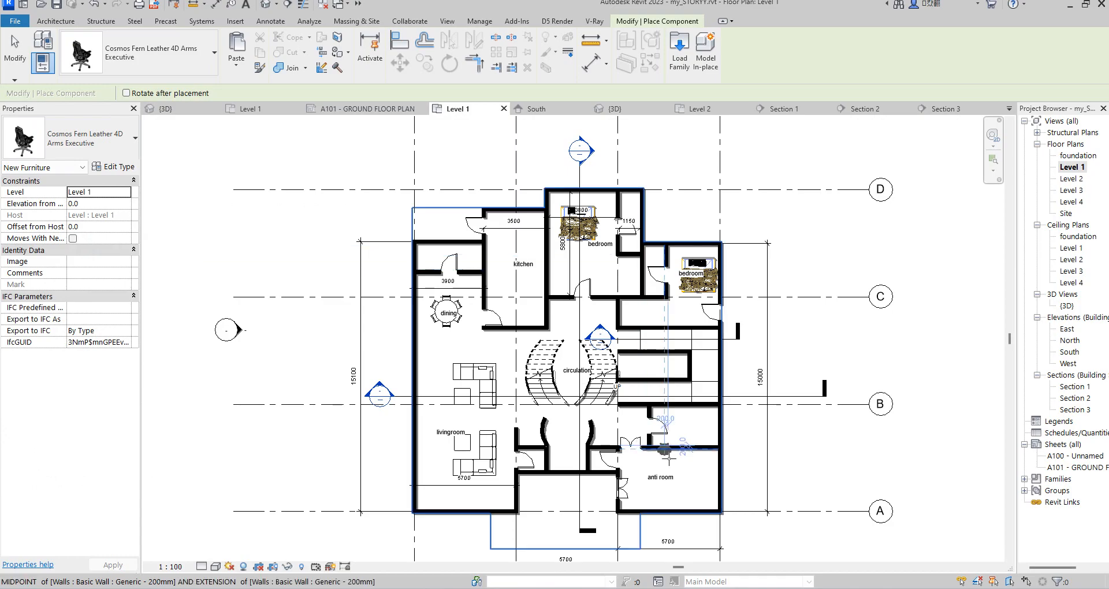
scroll(664, 458, "up", 1)
key("Escape")
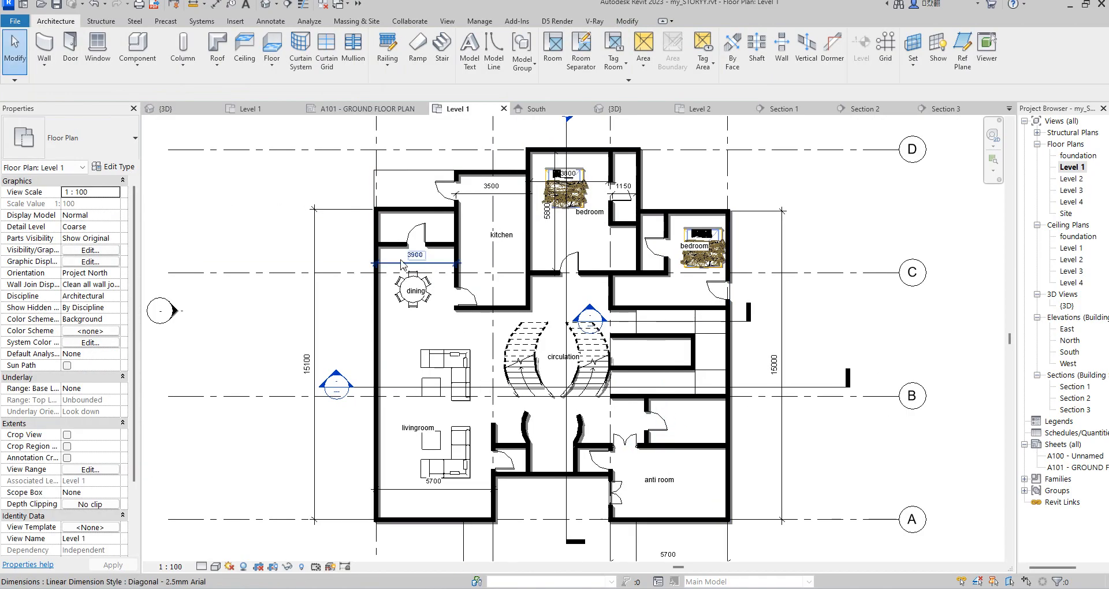
Step: Place a Cosmos Sofa 48-02 along the anti room's upper wall, its centre about 2100 mm from the outer wall
left_click(141, 39)
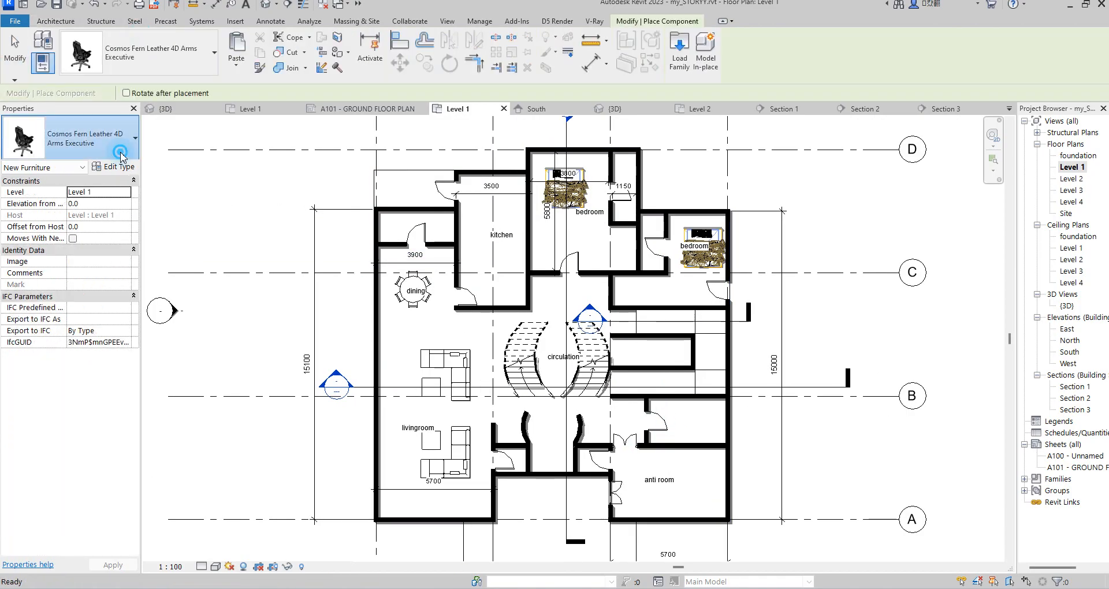
left_click(125, 141)
left_click_drag(172, 230, 185, 263)
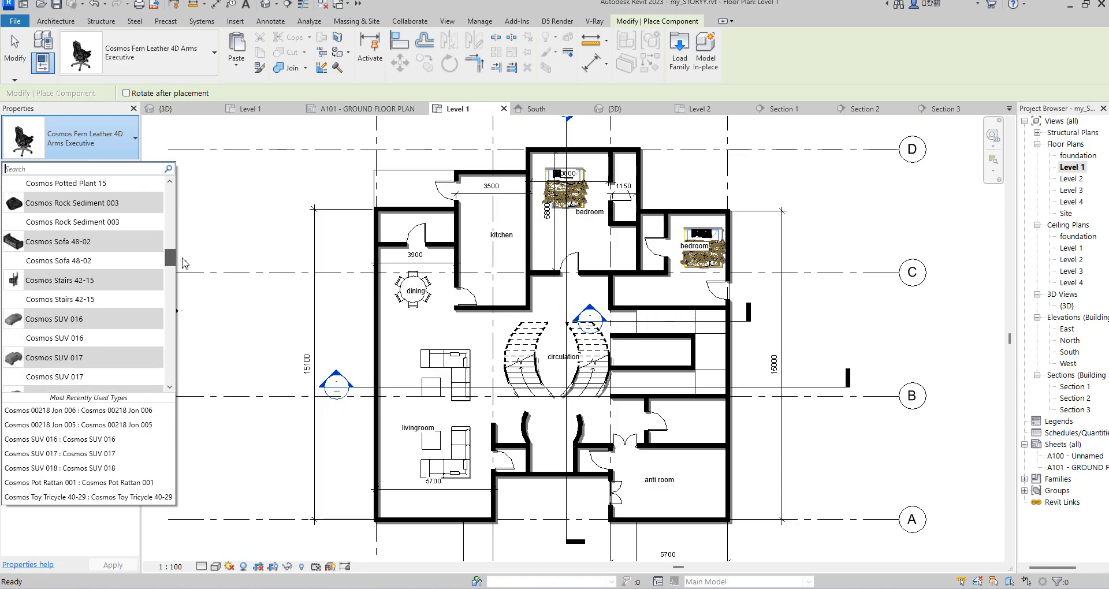
left_click(103, 264)
scroll(708, 465, "up", 4)
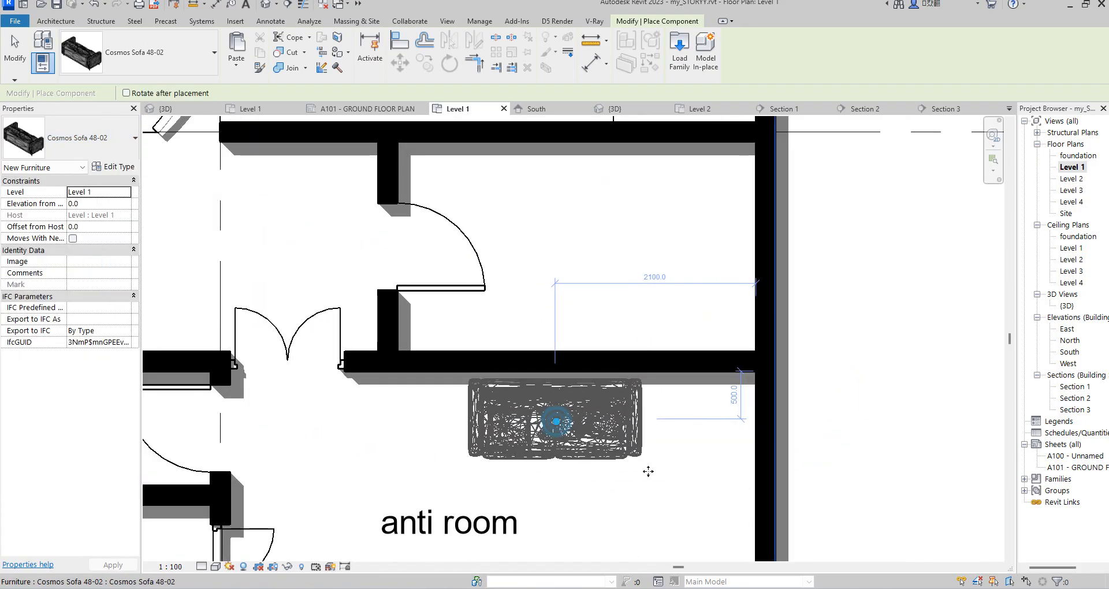
left_click(557, 422)
Step: Rotate the next Cosmos Sofa 48-02 to vertical and place it along the anti room's outer side wall
scroll(658, 466, "down", 4)
key("space")
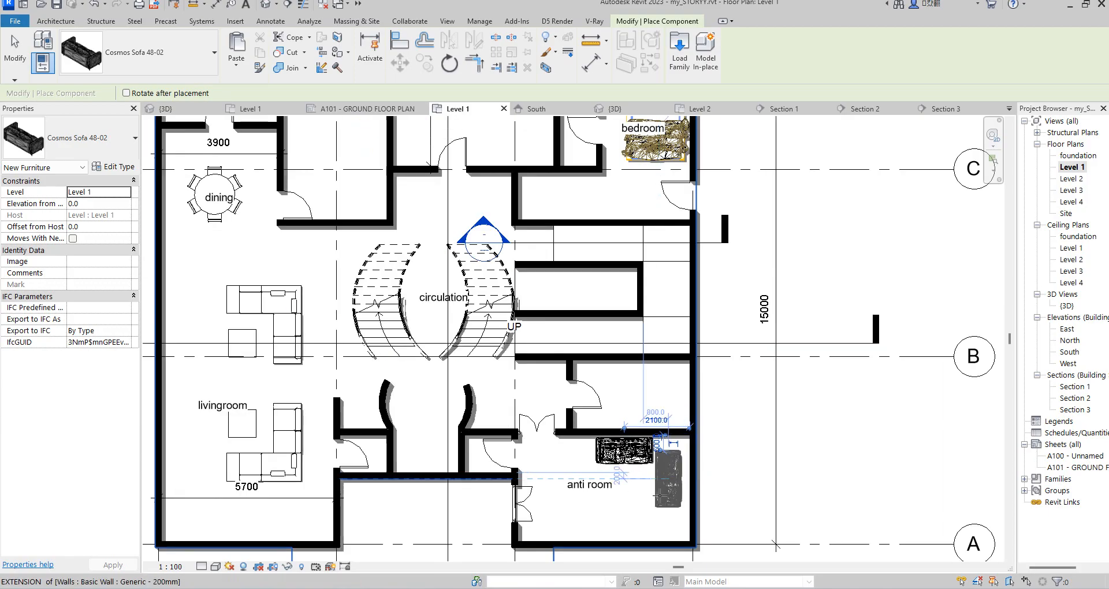
scroll(670, 495, "up", 4)
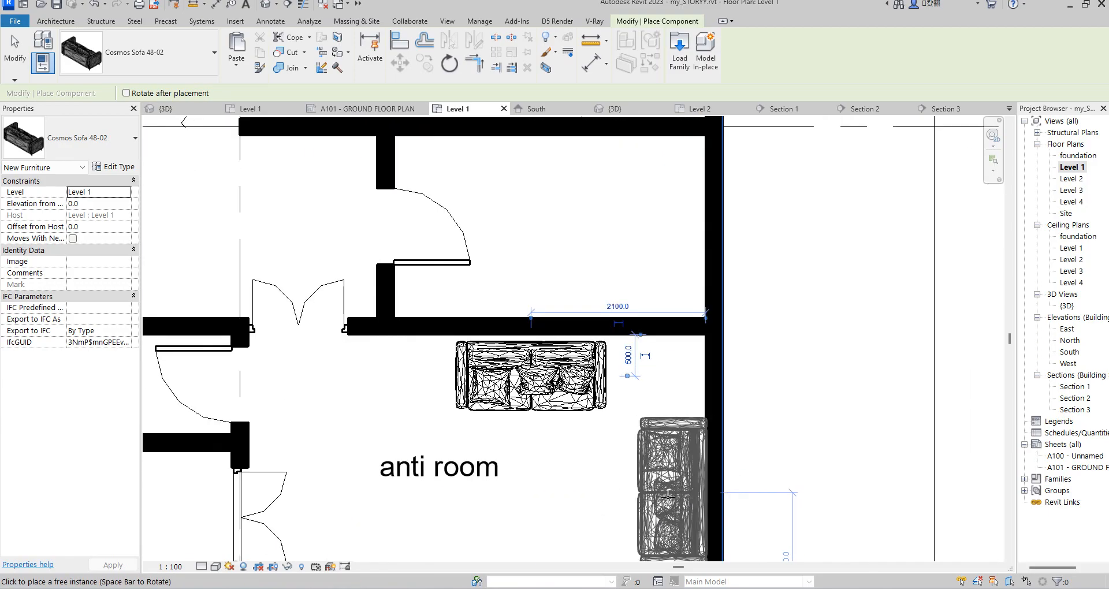
scroll(649, 454, "down", 5)
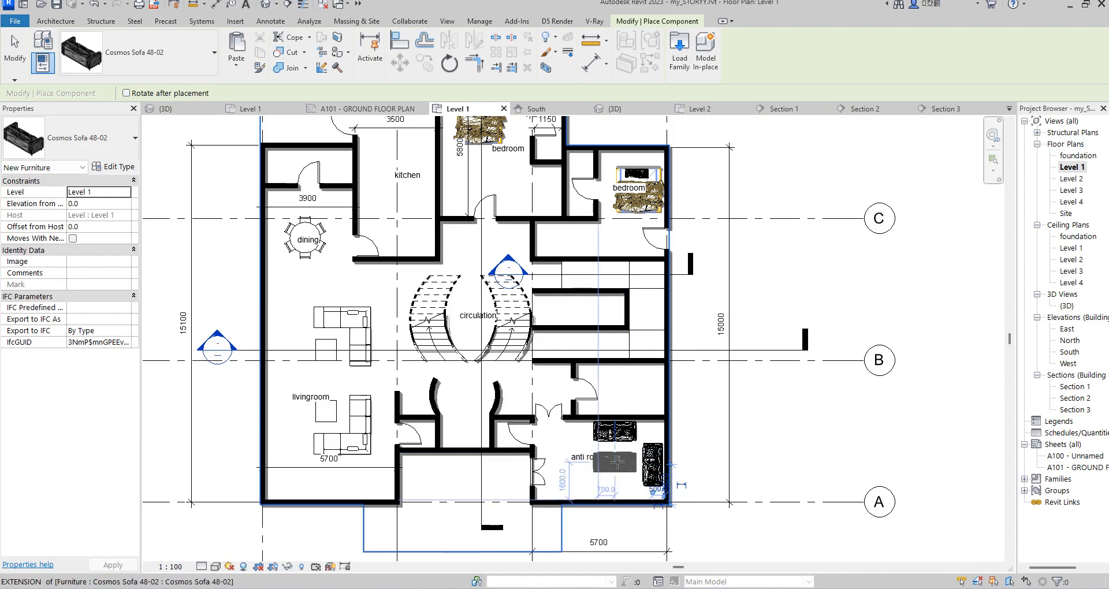
Step: Place a third Cosmos Sofa 48-02 horizontally along the anti room's lower wall and end placement
scroll(622, 490, "up", 2)
left_click(613, 490)
key("Escape")
key("Escape")
scroll(601, 446, "down", 3)
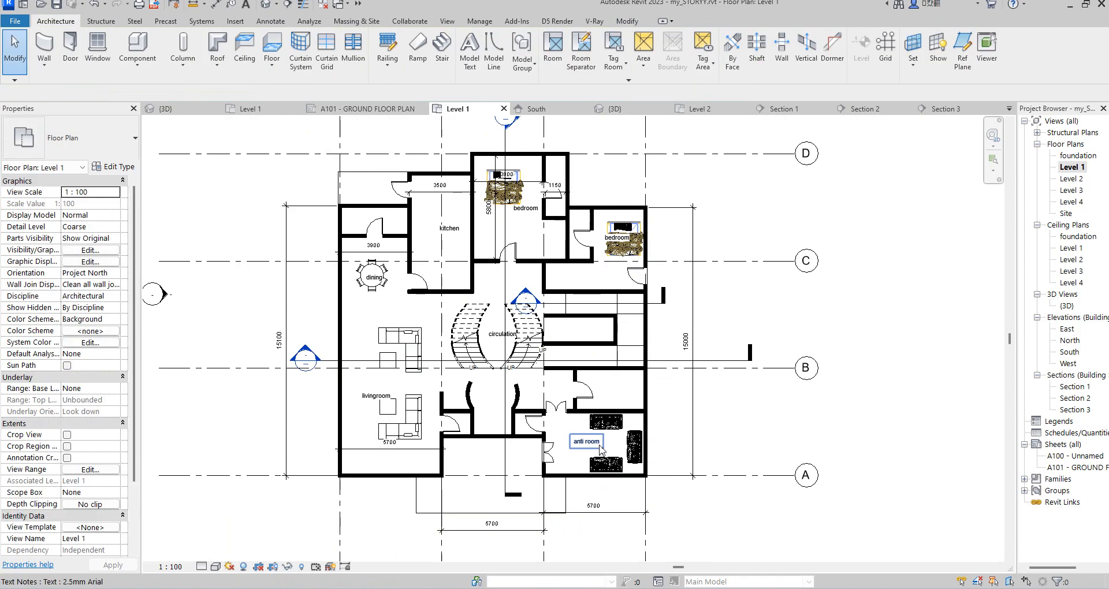
left_click(585, 447)
scroll(583, 450, "up", 4)
scroll(582, 451, "down", 3)
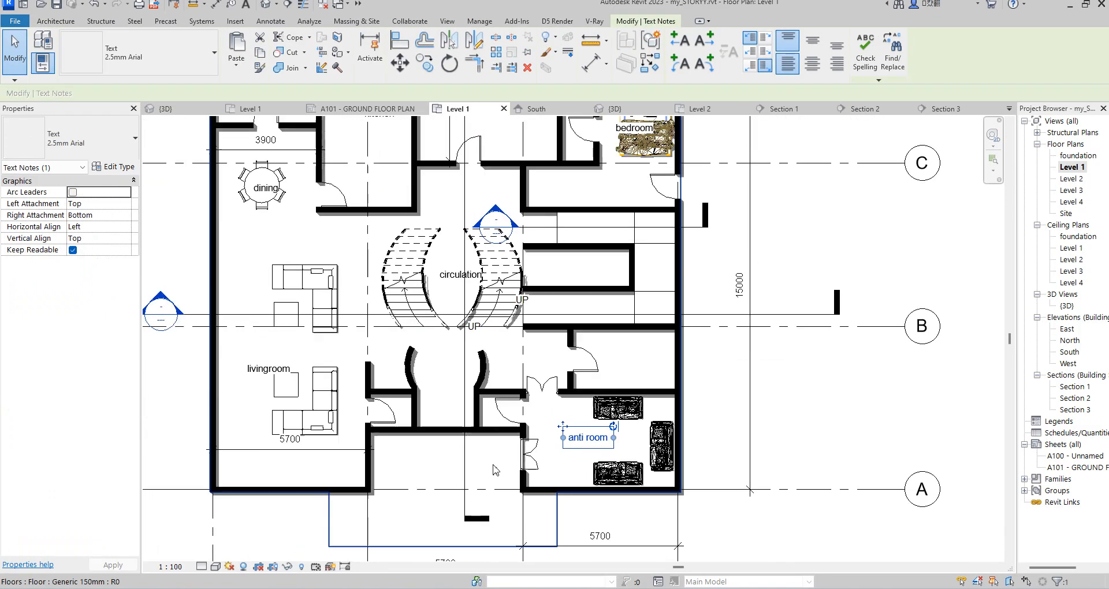
scroll(495, 460, "down", 3)
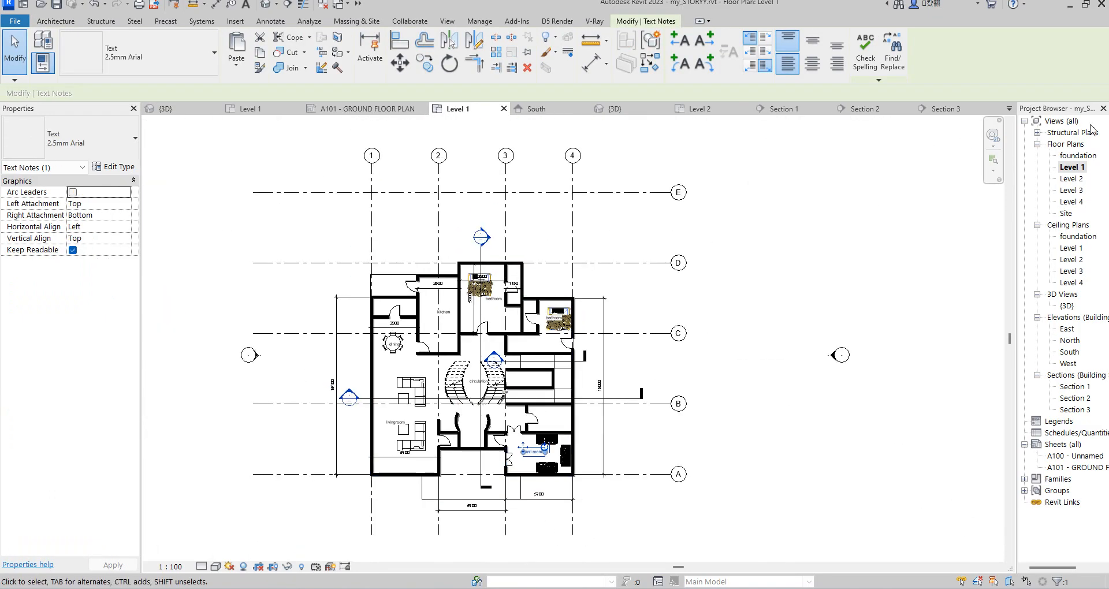
Step: Open the foundation floor plan and set its underlay base level to Level 1
double_click(1081, 156)
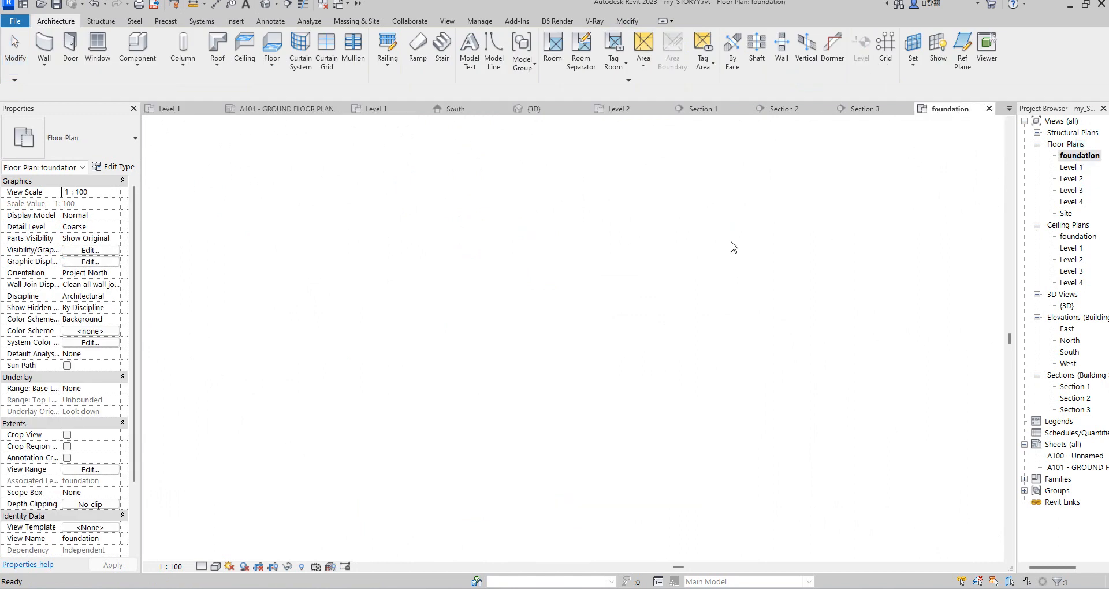
left_click(228, 182)
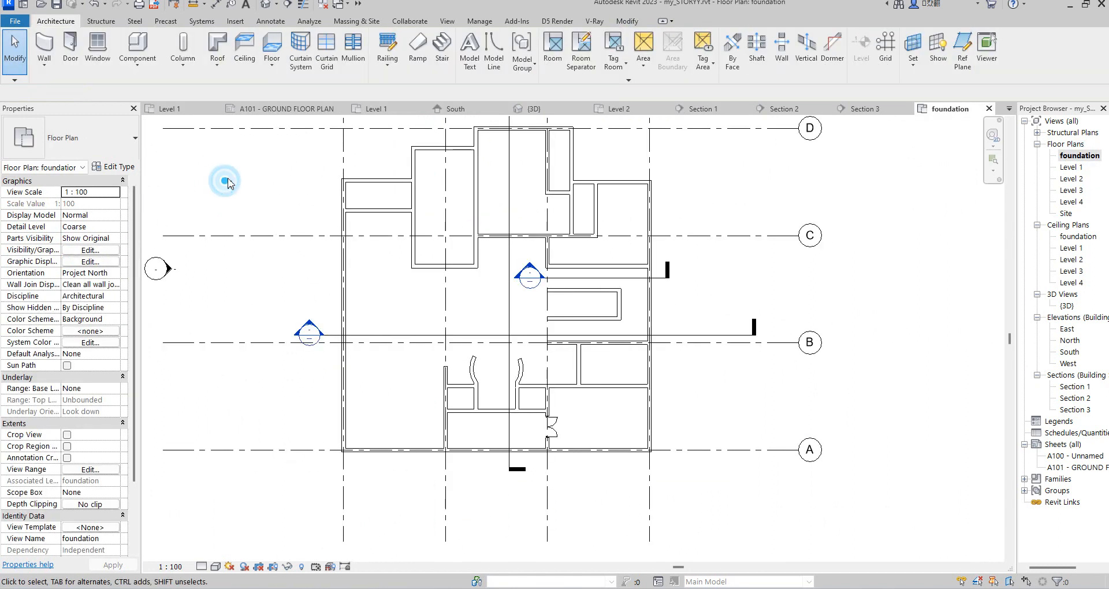
left_click(114, 390)
left_click(75, 420)
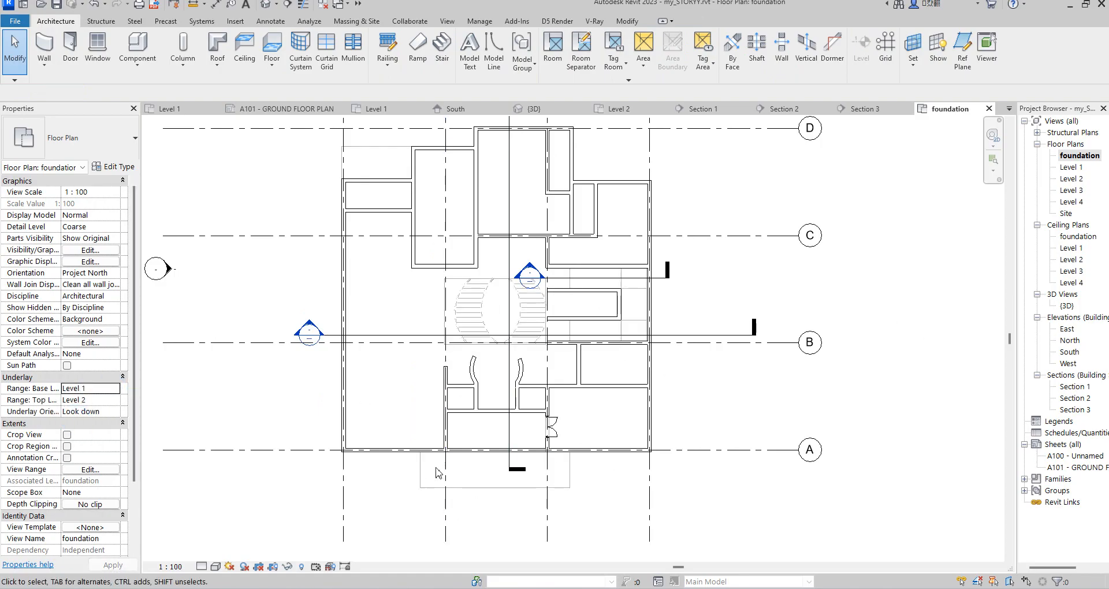
Step: Draw three connected Generic - 200mm walls, 800 mm high, just inside the porch slab outline below grid A, matching the existing foundation walls
left_click(618, 386)
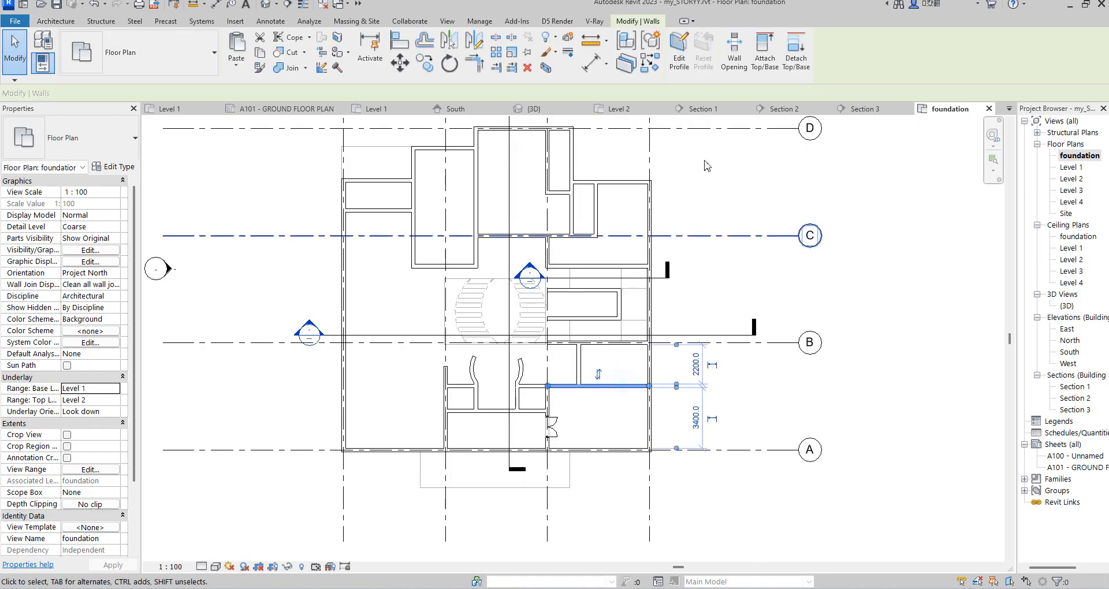
left_click(650, 63)
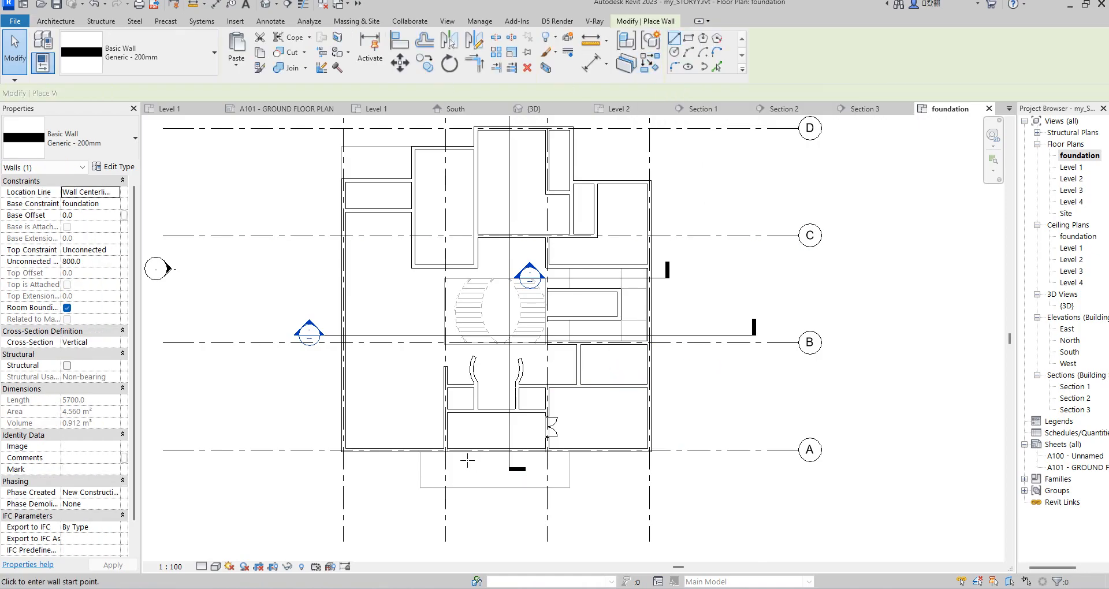
scroll(444, 471, "up", 5)
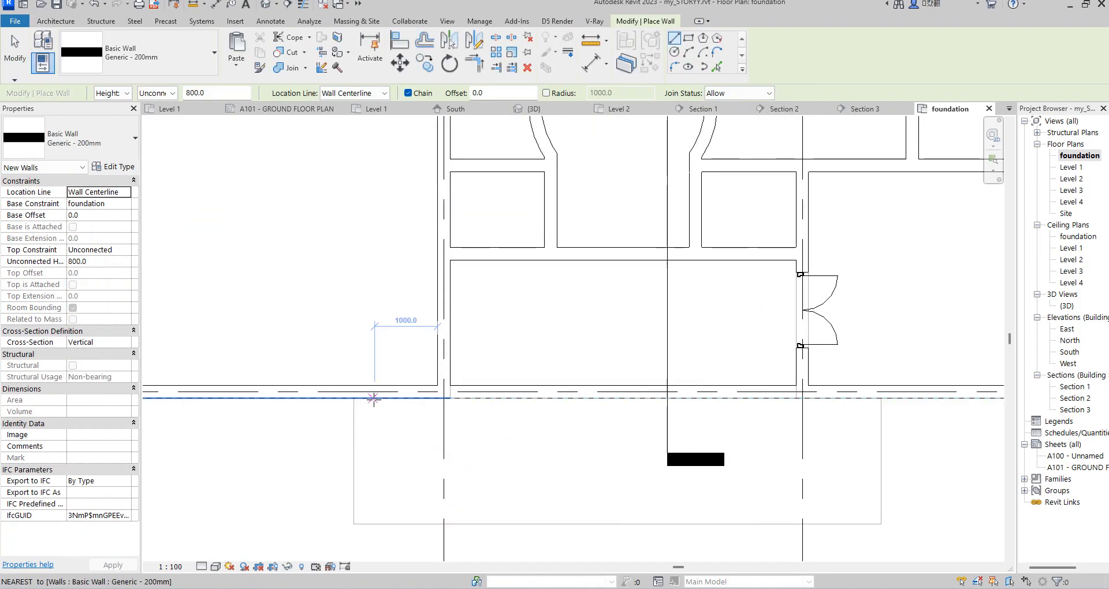
left_click(374, 392)
left_click(375, 505)
left_click(865, 505)
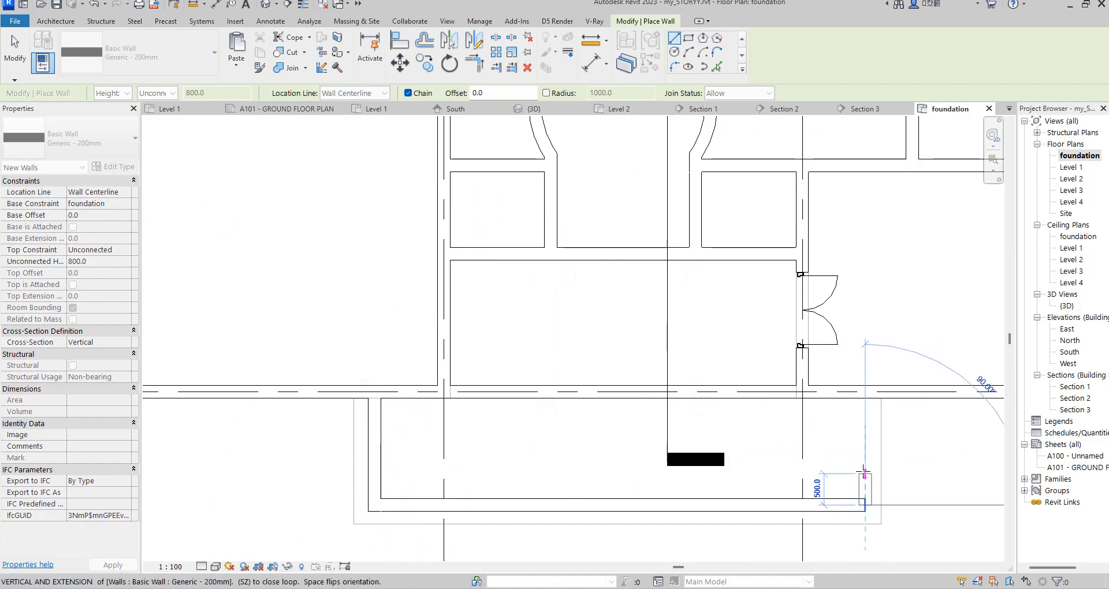
left_click(865, 392)
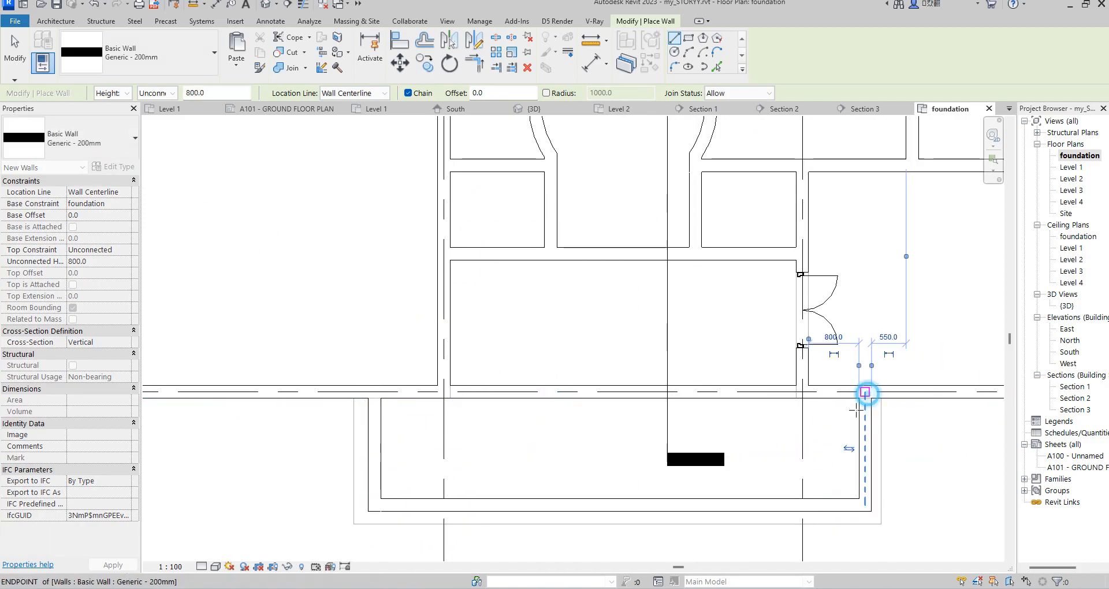
key("Escape")
Step: Align the outer faces of the three porch foundation walls with the edges of the underlying porch slab
left_click(399, 39)
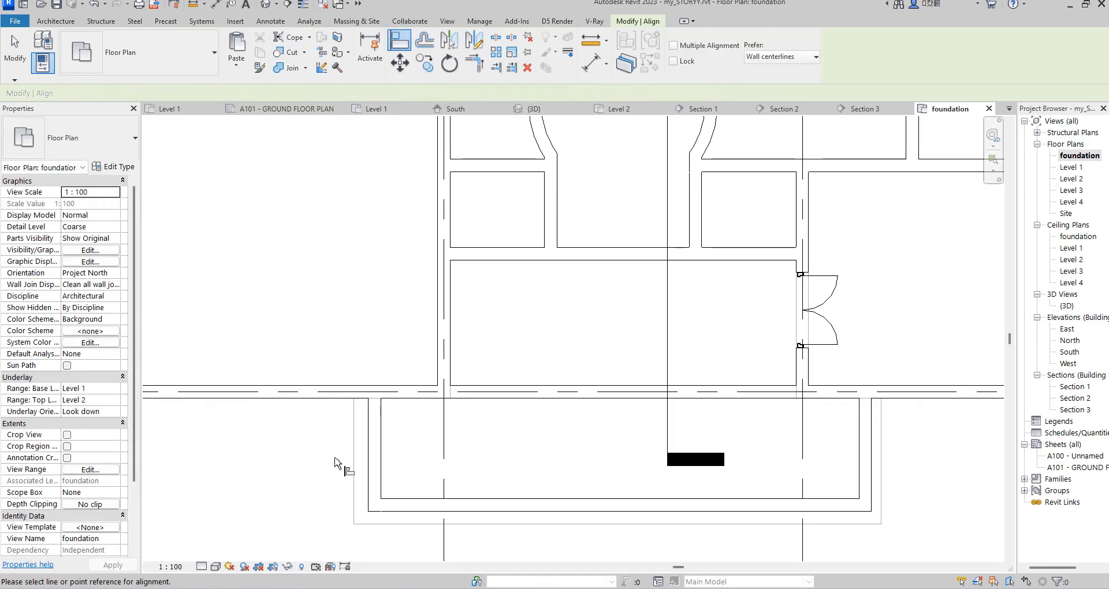
left_click(368, 446)
left_click(429, 515)
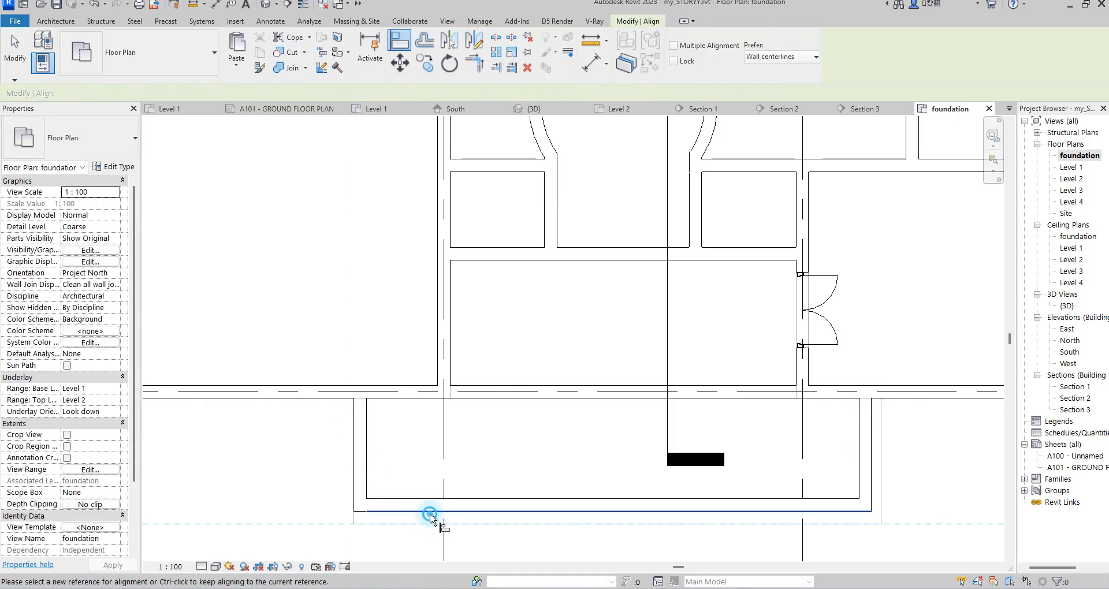
left_click(882, 453)
scroll(763, 416, "down", 3)
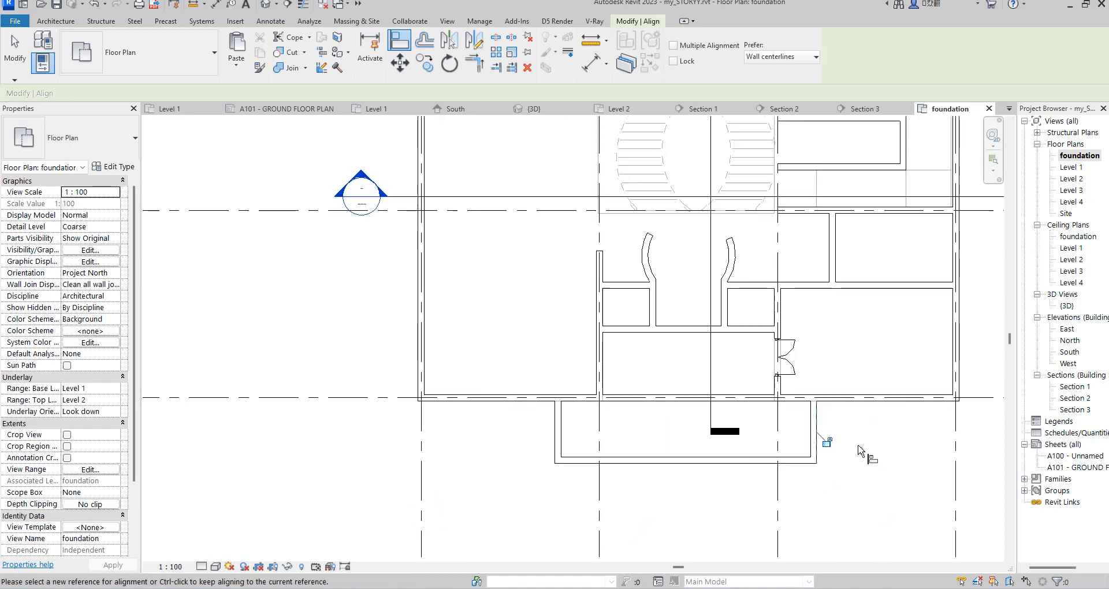
Step: Inspect the porch foundation walls in the 3D view and return to the Level 1 floor plan
double_click(1068, 307)
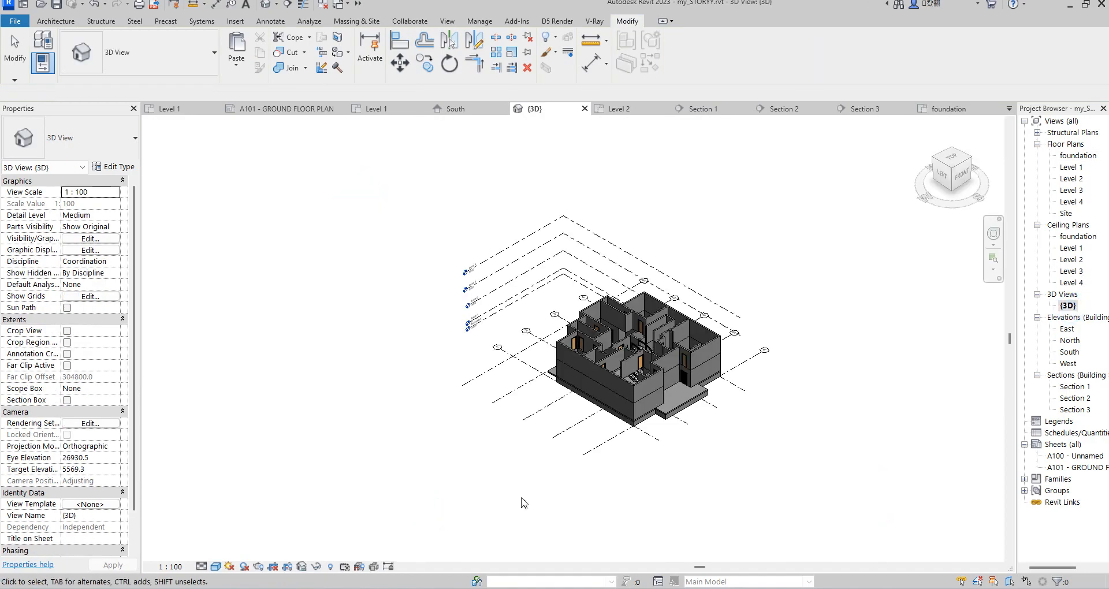
scroll(697, 411, "up", 3)
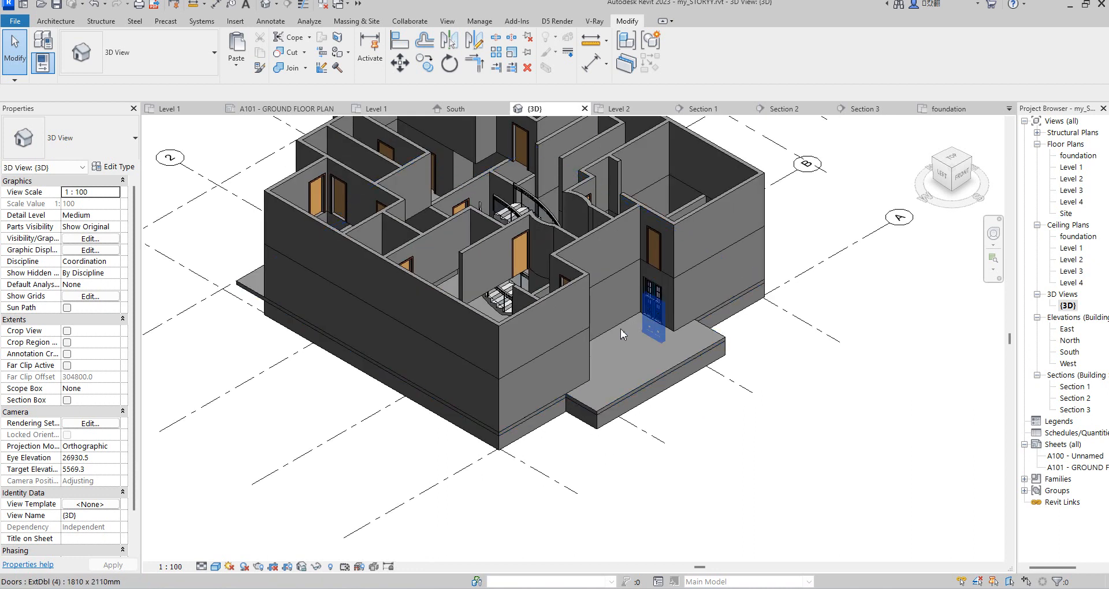
double_click(1071, 167)
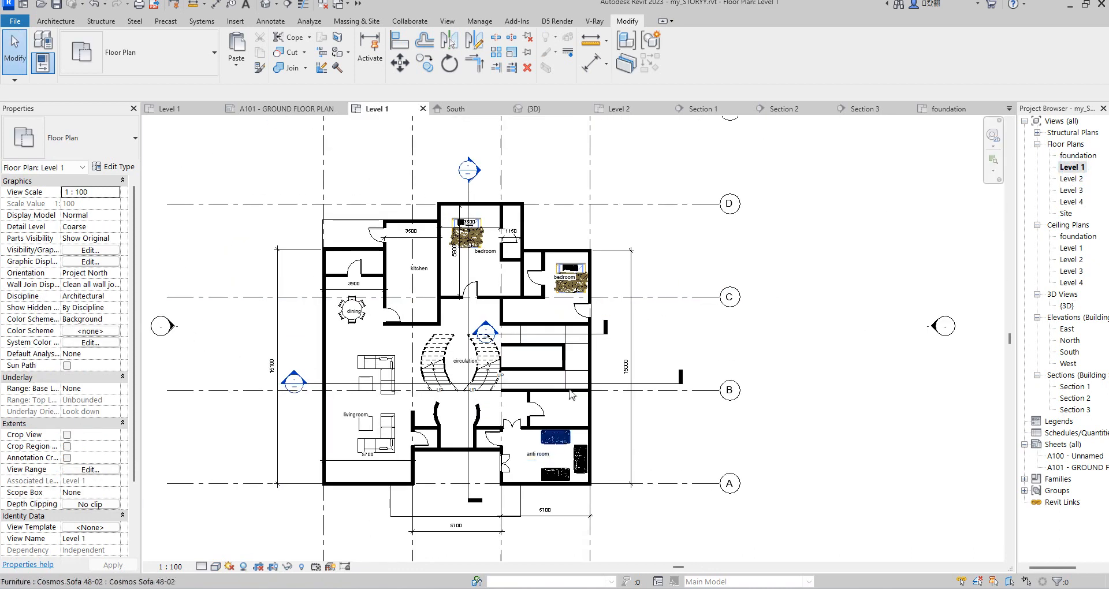
Step: Place a Basin - Small component against the lower wall of the small toilet beside the anti room
scroll(481, 393, "up", 2)
scroll(386, 265, "up", 2)
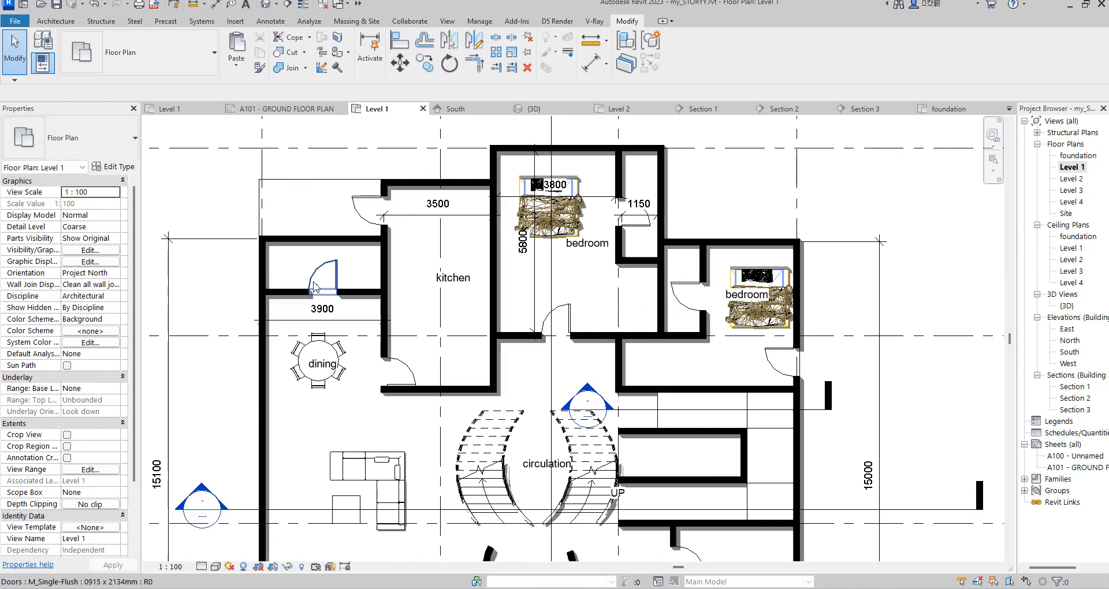
scroll(405, 281, "down", 2)
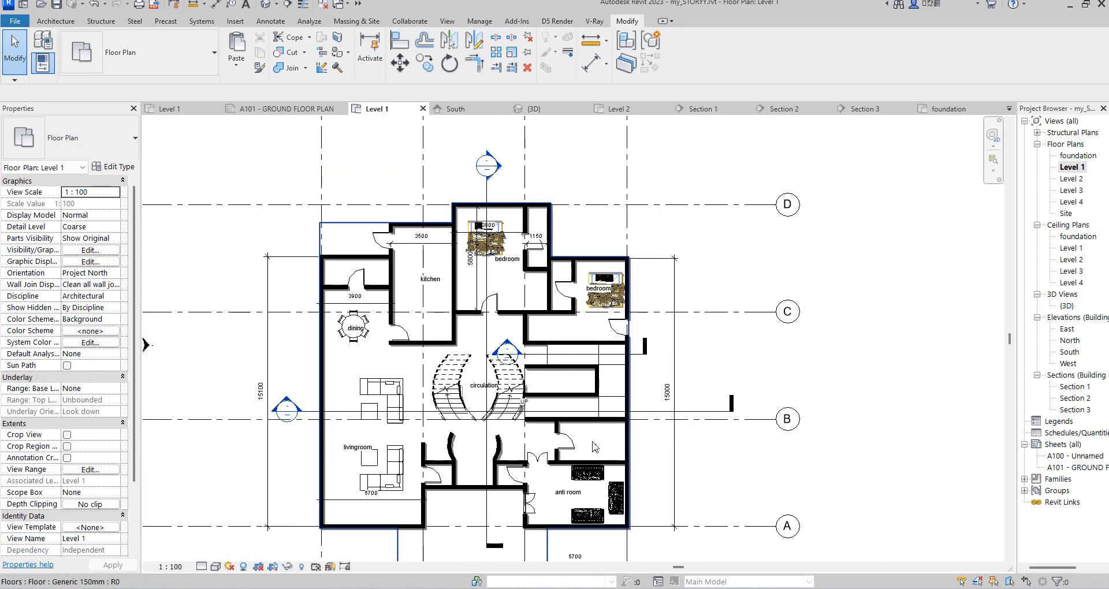
scroll(503, 512, "up", 3)
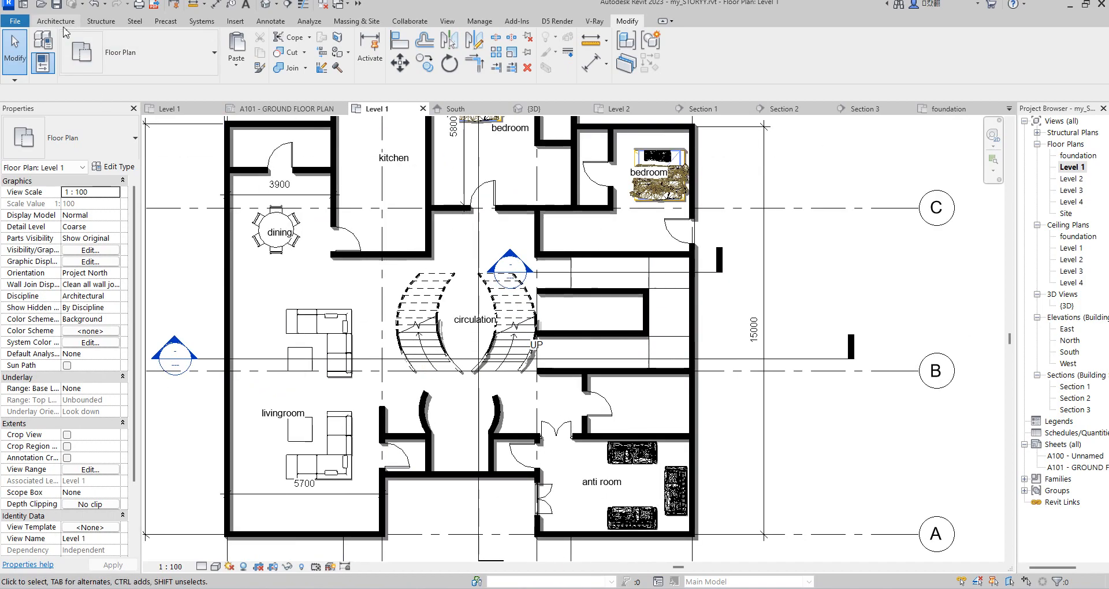
left_click(56, 21)
left_click(131, 38)
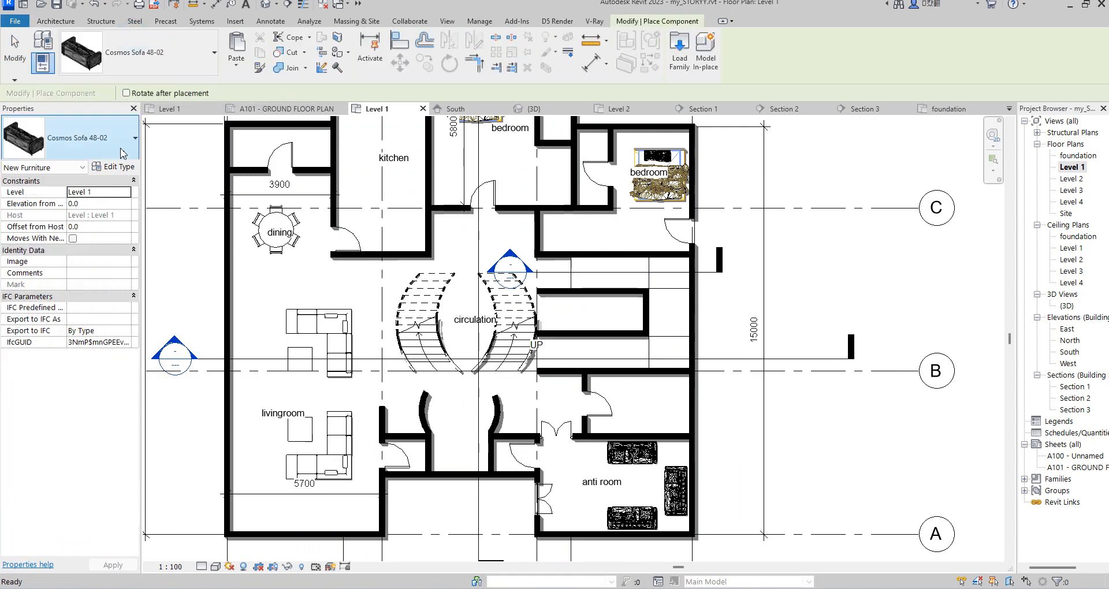
left_click(122, 153)
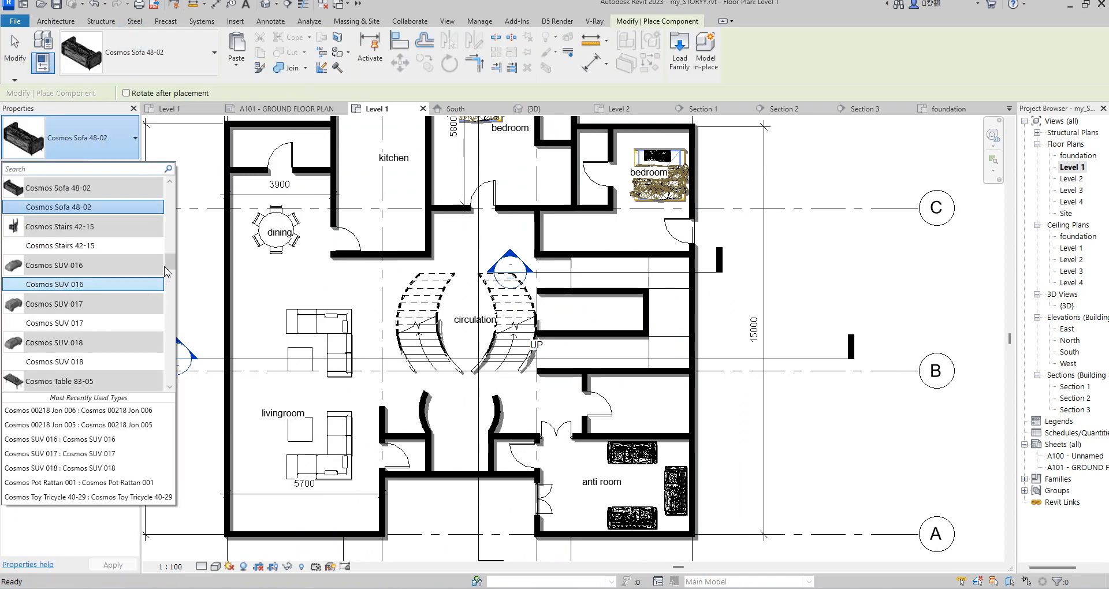
left_click_drag(172, 263, 171, 185)
left_click(58, 207)
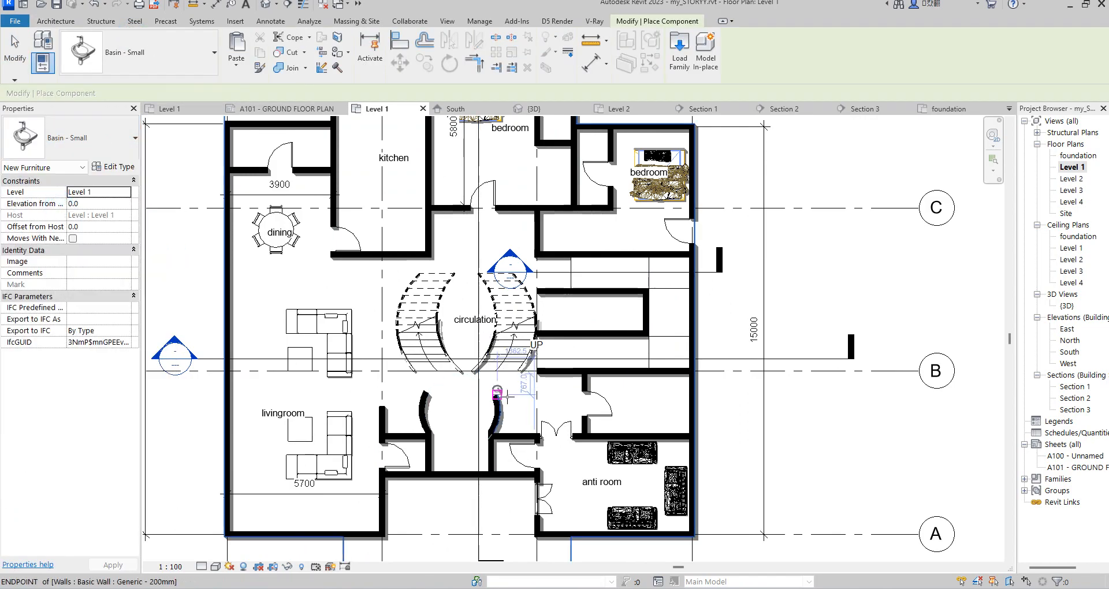
scroll(572, 467, "up", 6)
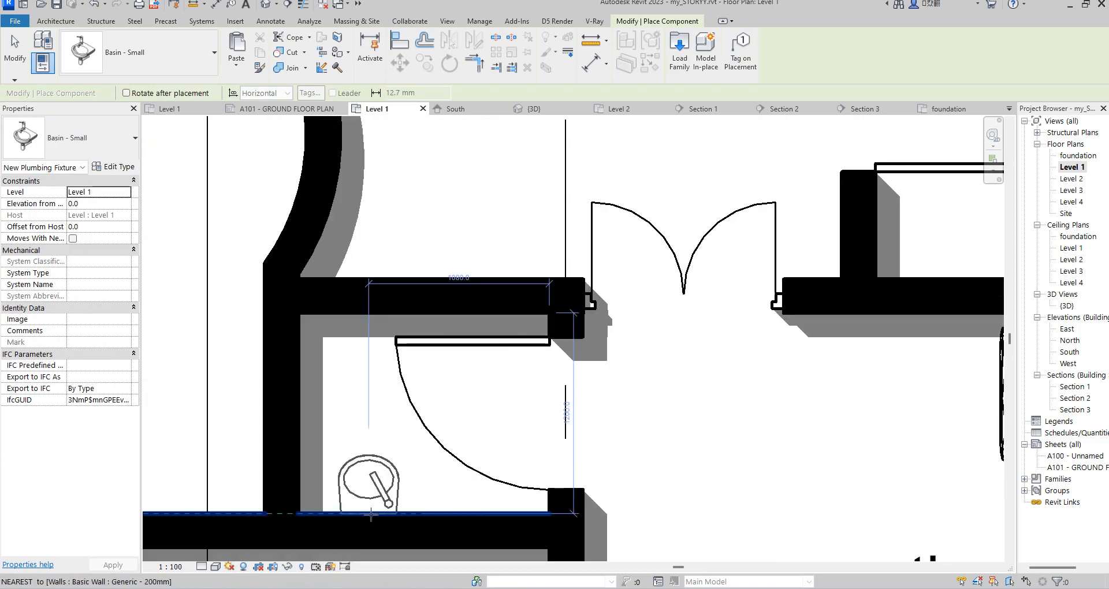
scroll(464, 439, "down", 5)
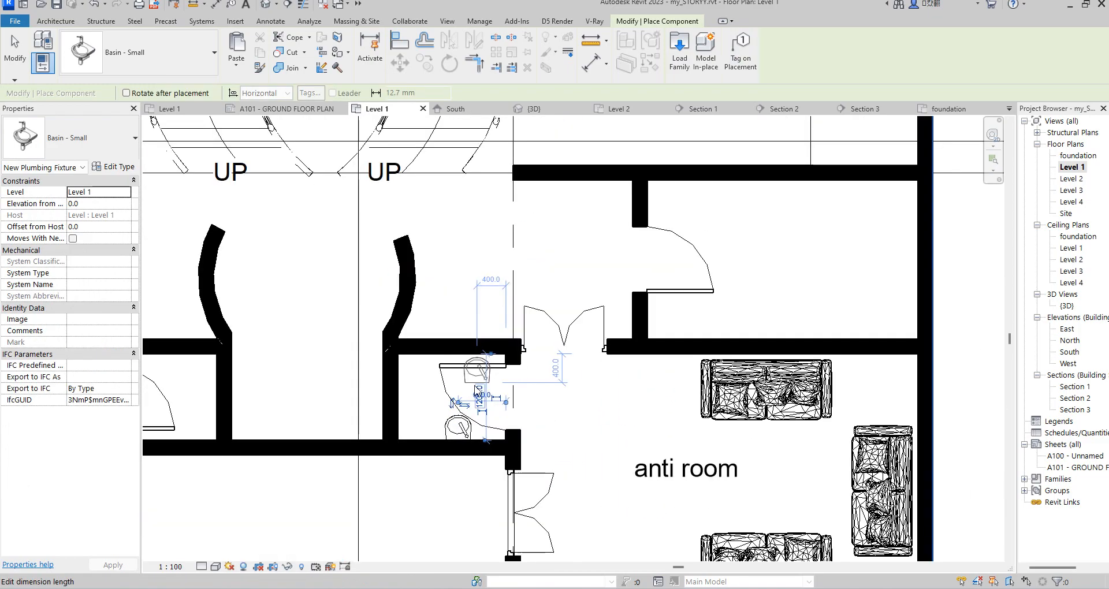
Step: Place a second Basin - Small against the upper wall of the small toilet beside the living room
scroll(317, 371, "up", 3)
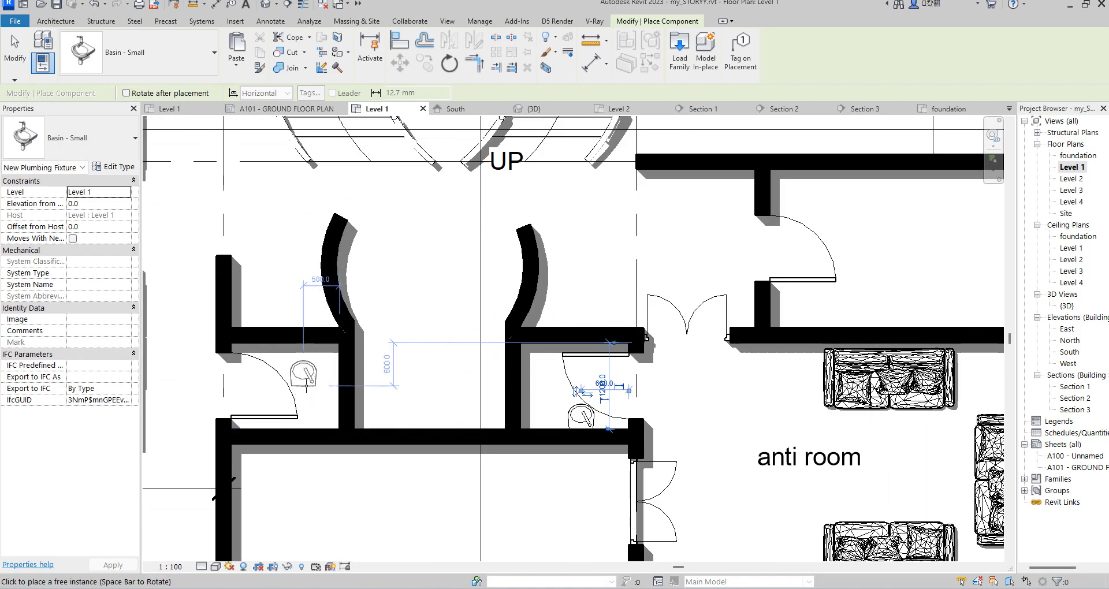
left_click(286, 345)
scroll(347, 332, "down", 3)
right_click(388, 320)
left_click(435, 323)
scroll(436, 324, "down", 3)
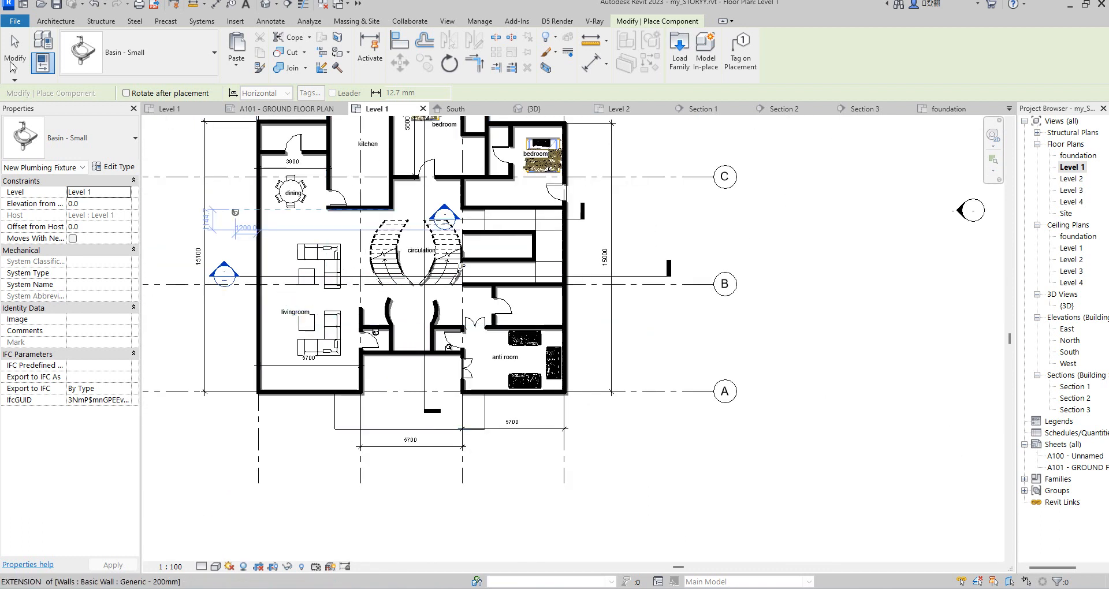
Step: Place a WC w Cistern (5) 540 x 360mm against the lower wall of each small toilet flanking the entrance
left_click(84, 148)
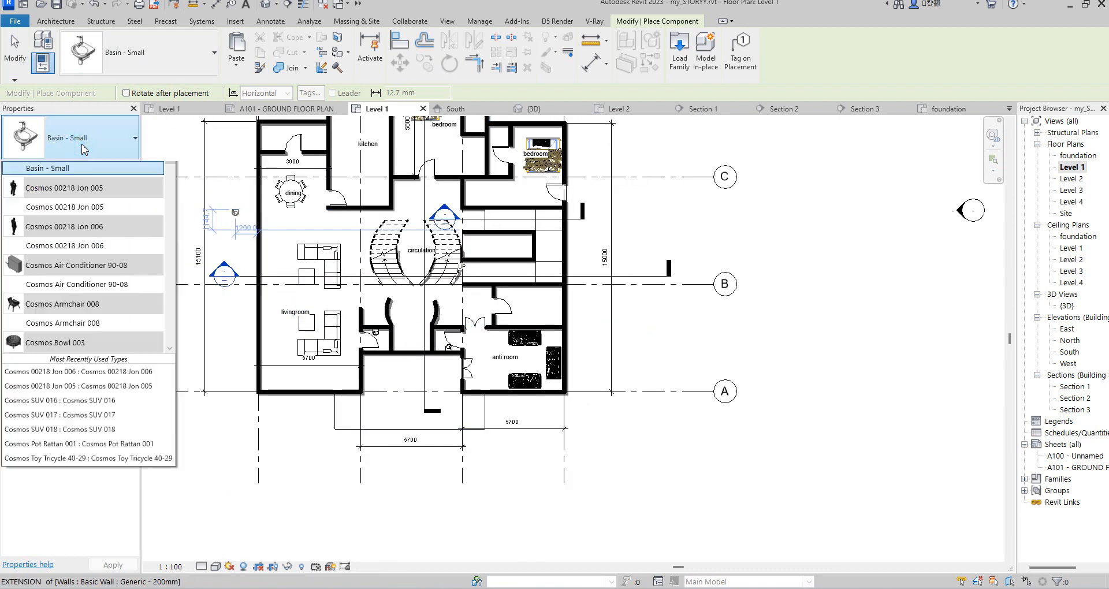
left_click_drag(171, 196, 171, 373)
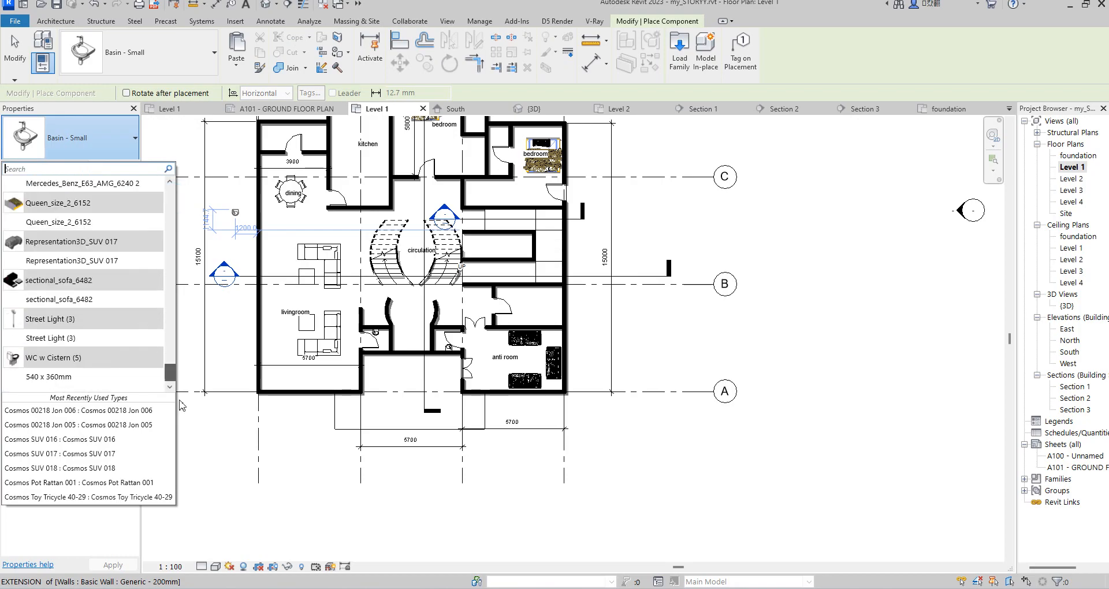
left_click(71, 379)
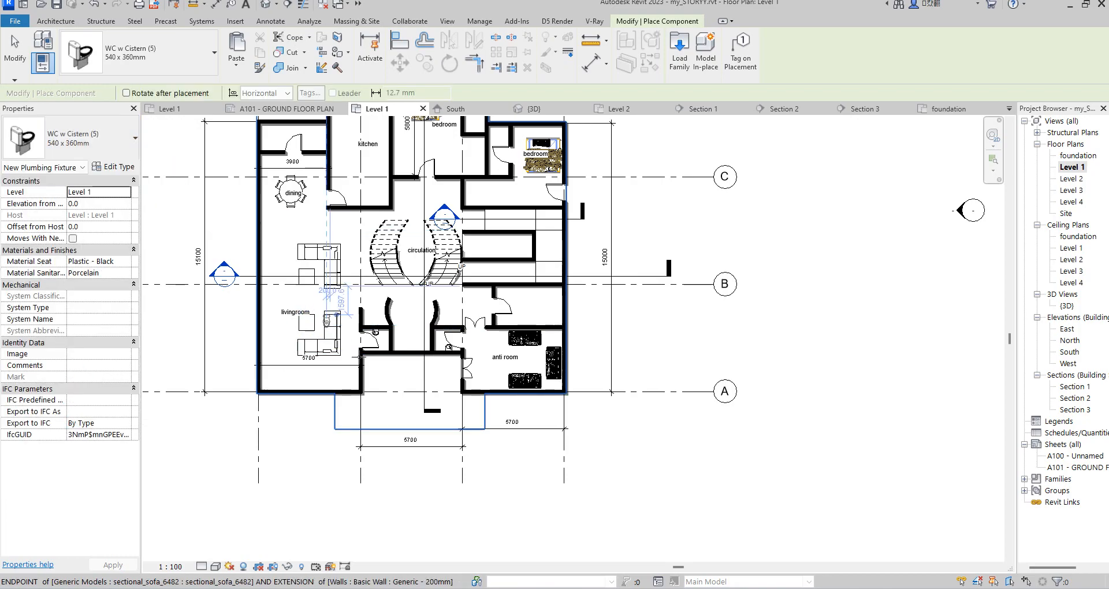
scroll(412, 338, "up", 5)
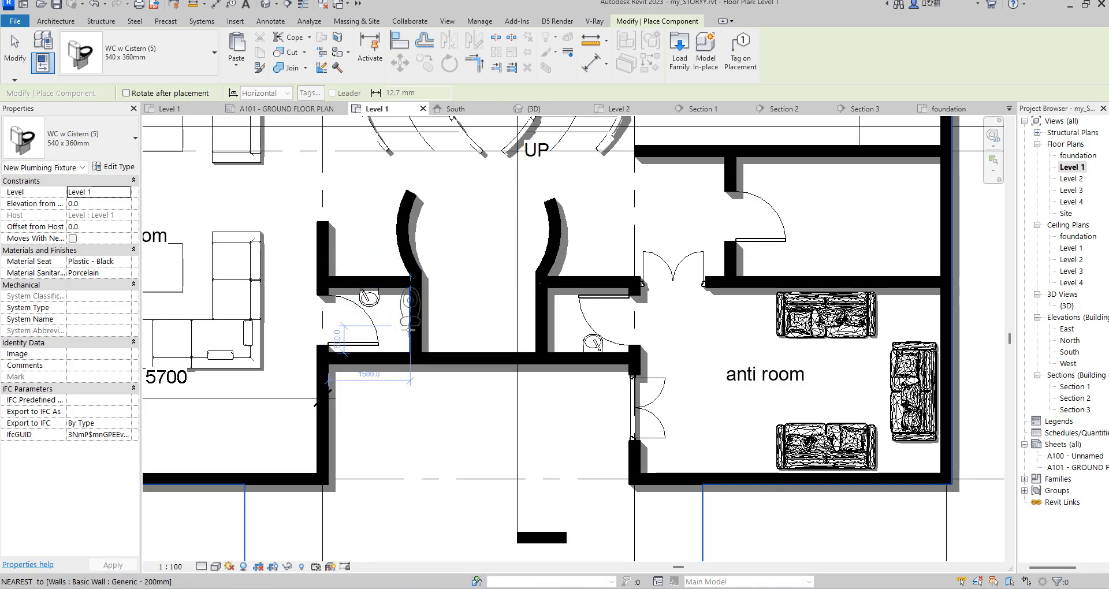
left_click(393, 351)
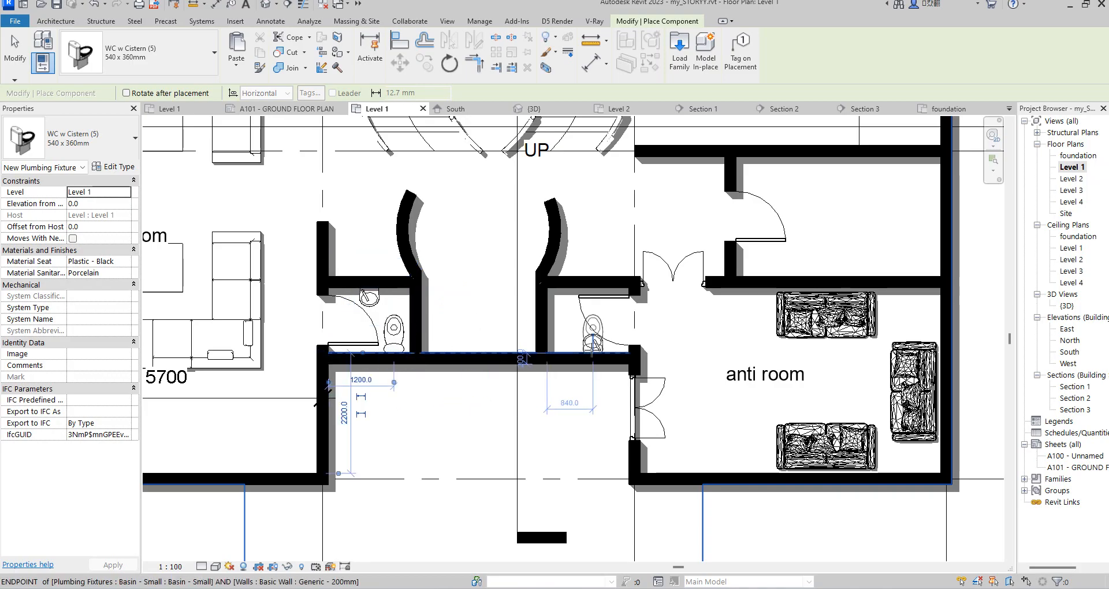
scroll(499, 450, "down", 3)
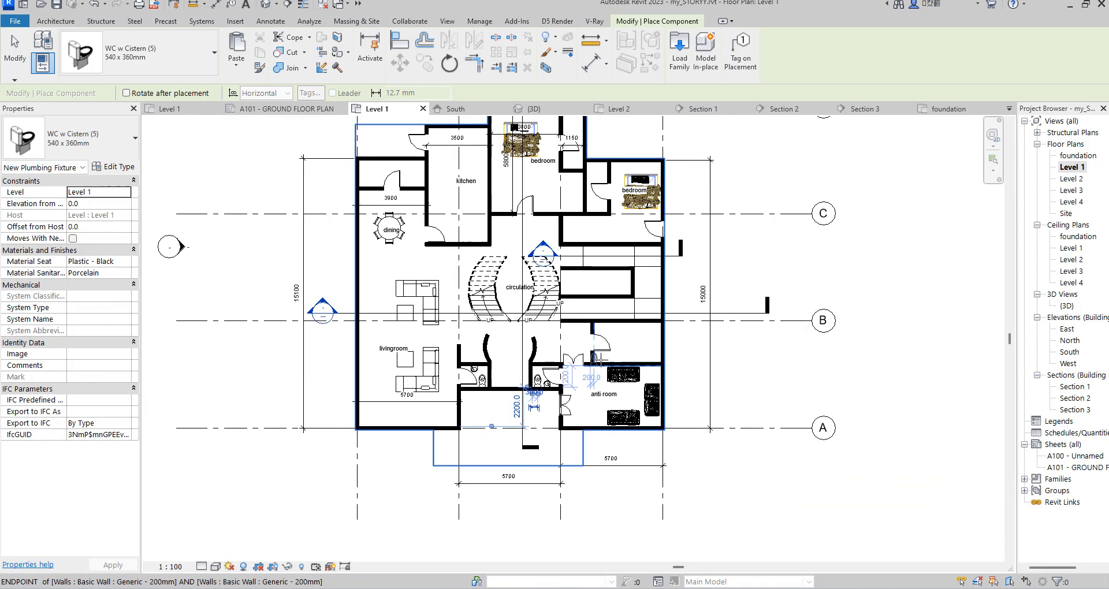
Step: Place another WC w Cistern (5) against the upper wall of the smaller bedroom's bathroom, about 500 mm from the bedroom partition
scroll(611, 202, "up", 3)
scroll(605, 242, "down", 1)
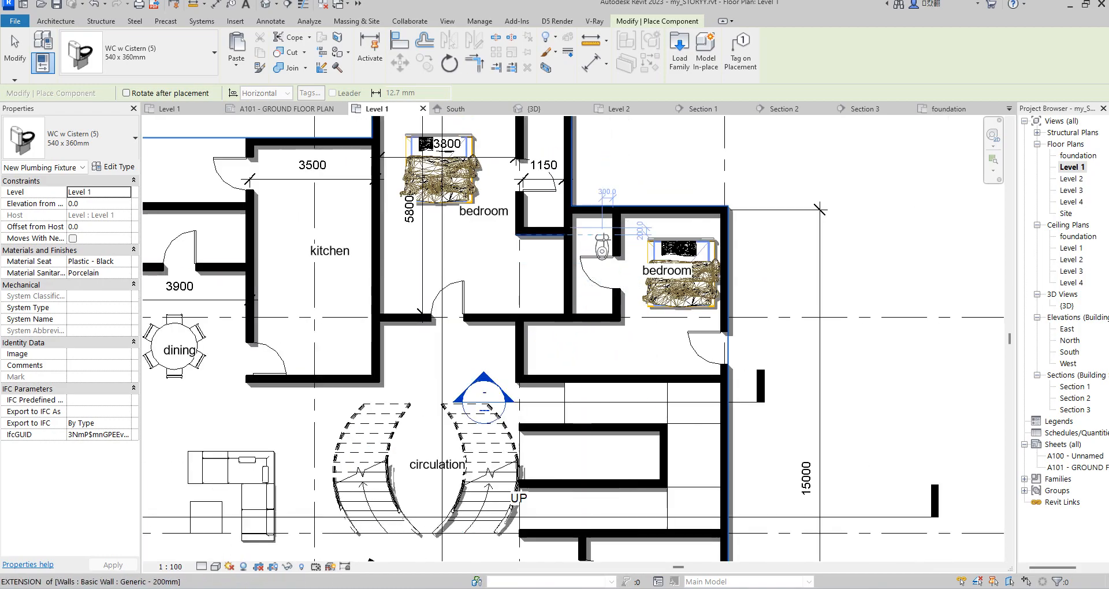
scroll(596, 215, "up", 2)
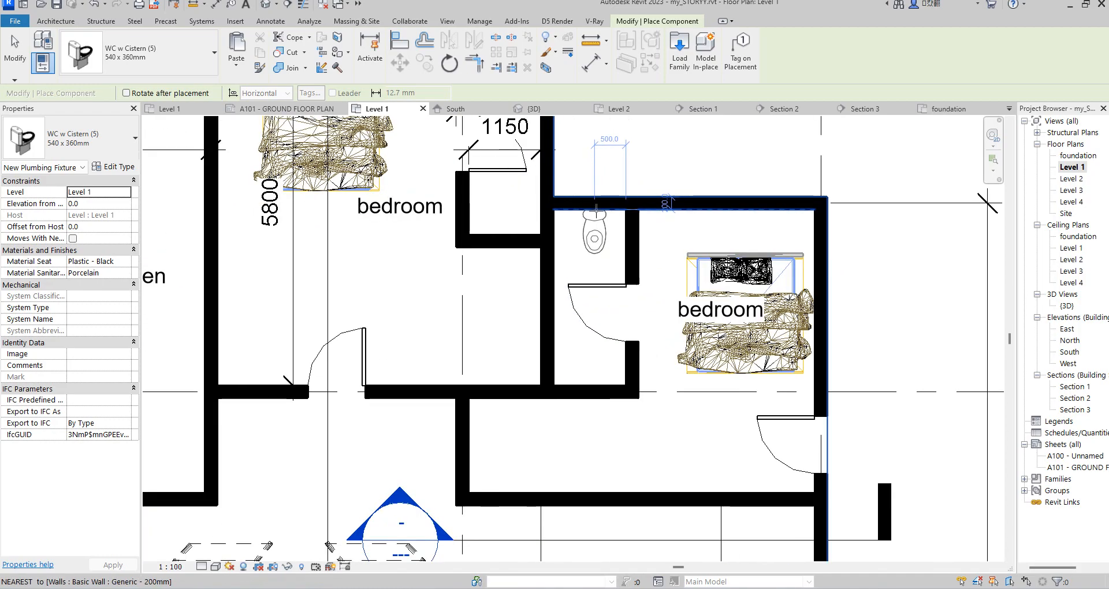
left_click(596, 213)
scroll(578, 341, "down", 3)
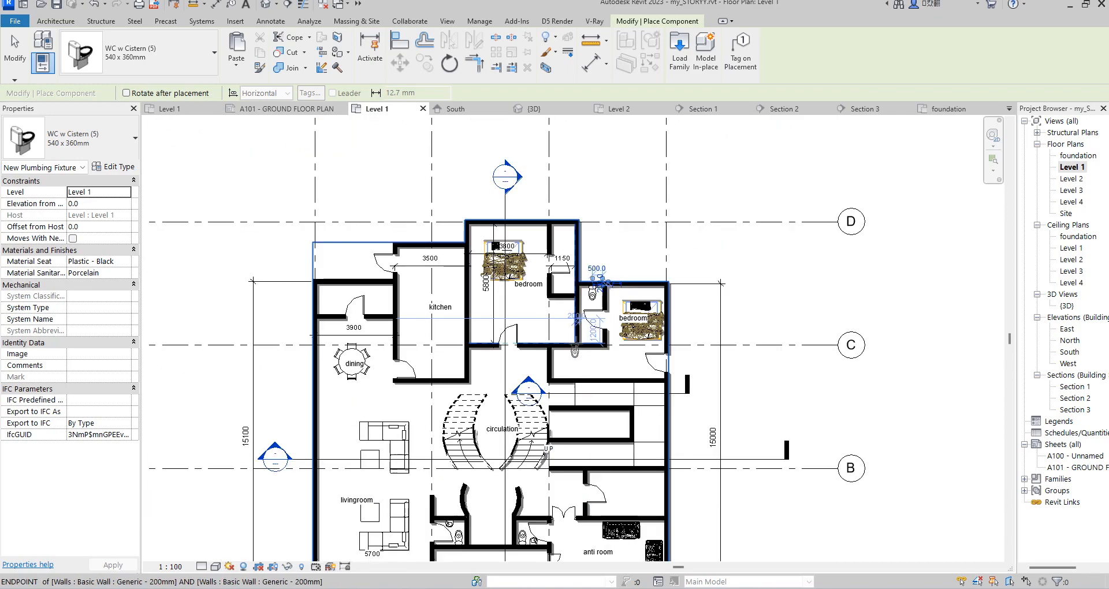
Step: Place a WC w Cistern (5) against the upper wall of the larger bedroom's bathroom, about 500 mm from the exterior side wall
scroll(595, 237, "up", 2)
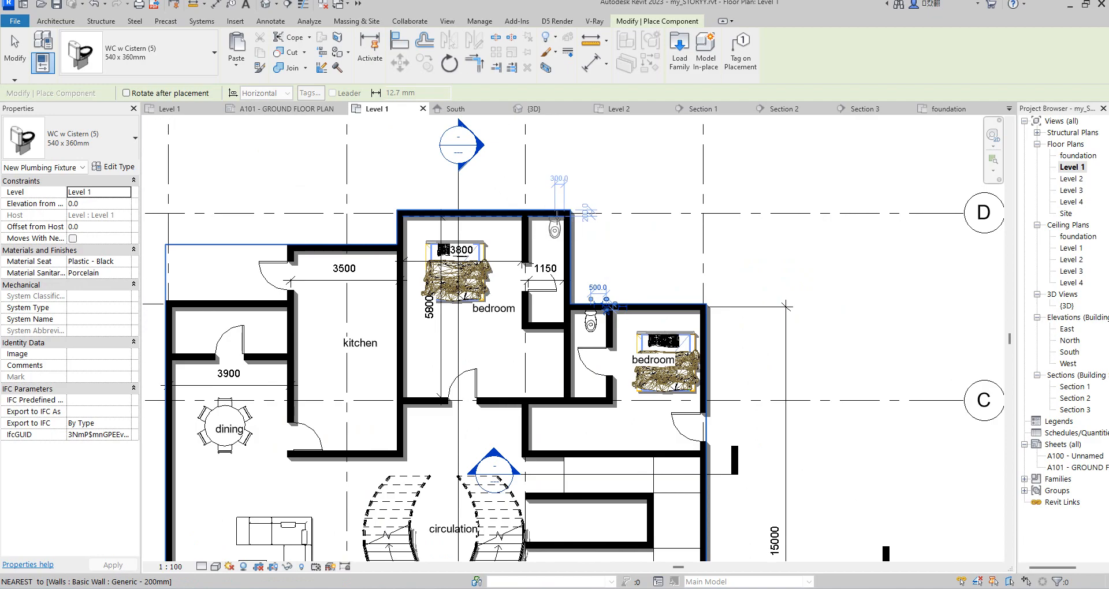
left_click(554, 234)
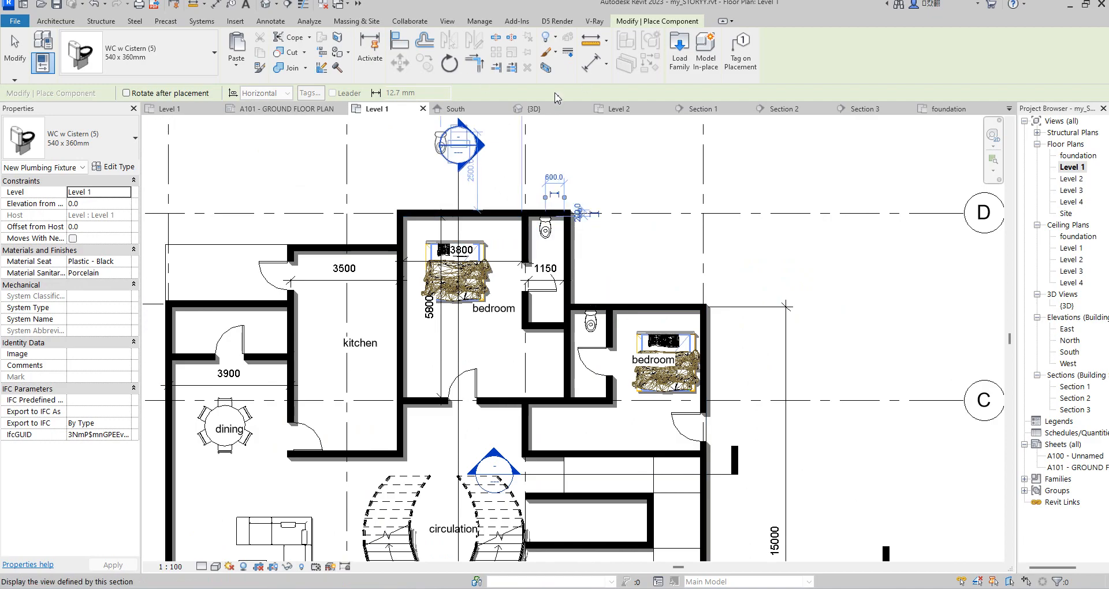
key("Escape")
key("Escape")
scroll(534, 355, "down", 2)
scroll(532, 351, "up", 3)
scroll(518, 355, "down", 3)
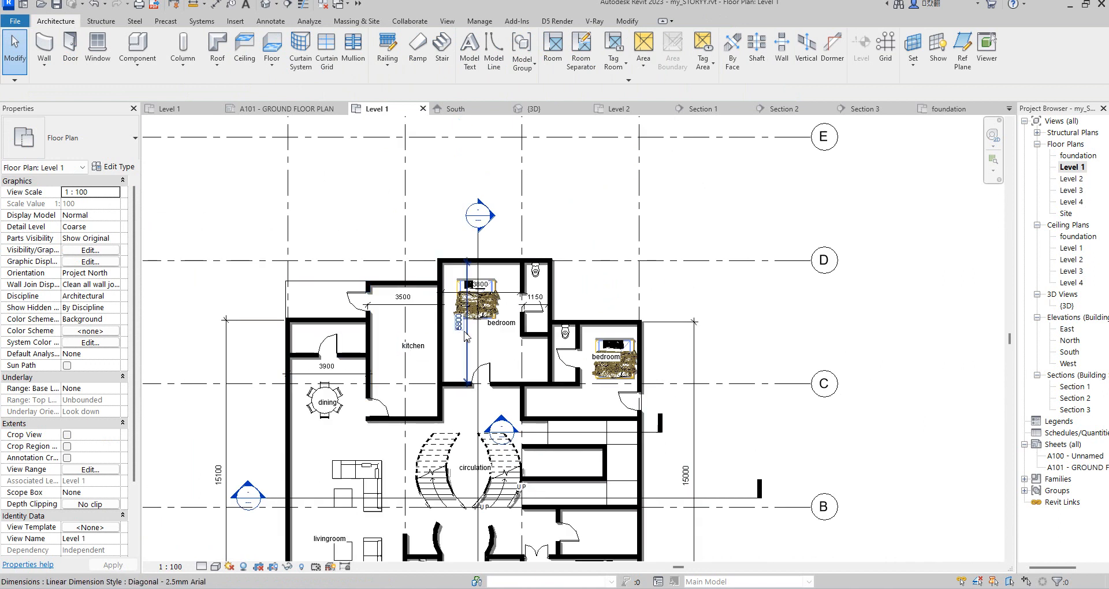
scroll(465, 337, "down", 2)
scroll(477, 451, "up", 4)
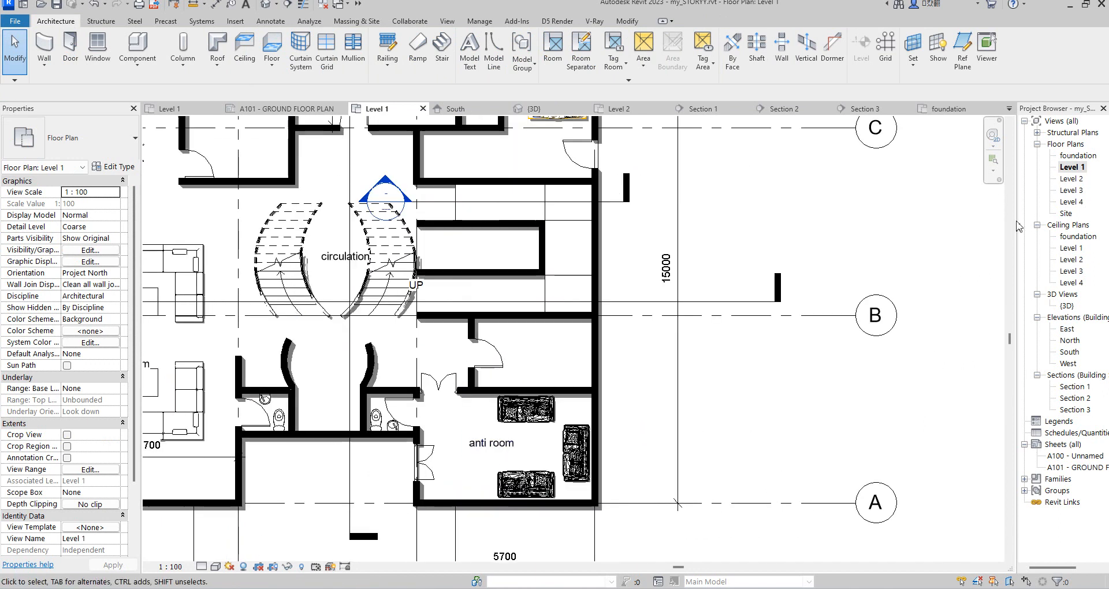
scroll(914, 311, "down", 2)
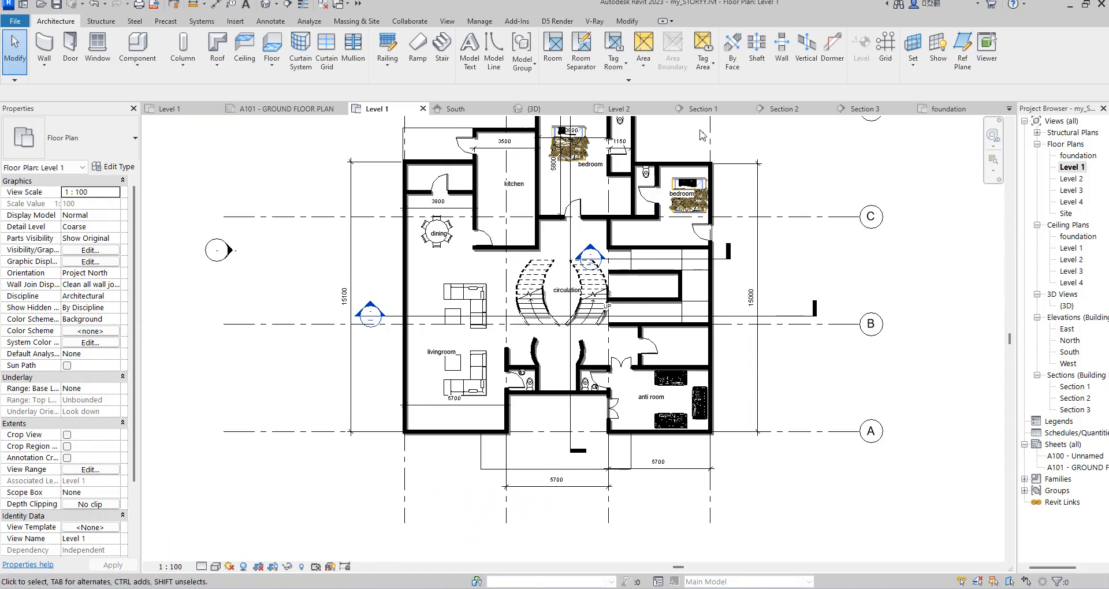
Step: In the Level 2 floor plan, select every Generic - 200mm wall visible in the view for copying
double_click(1070, 193)
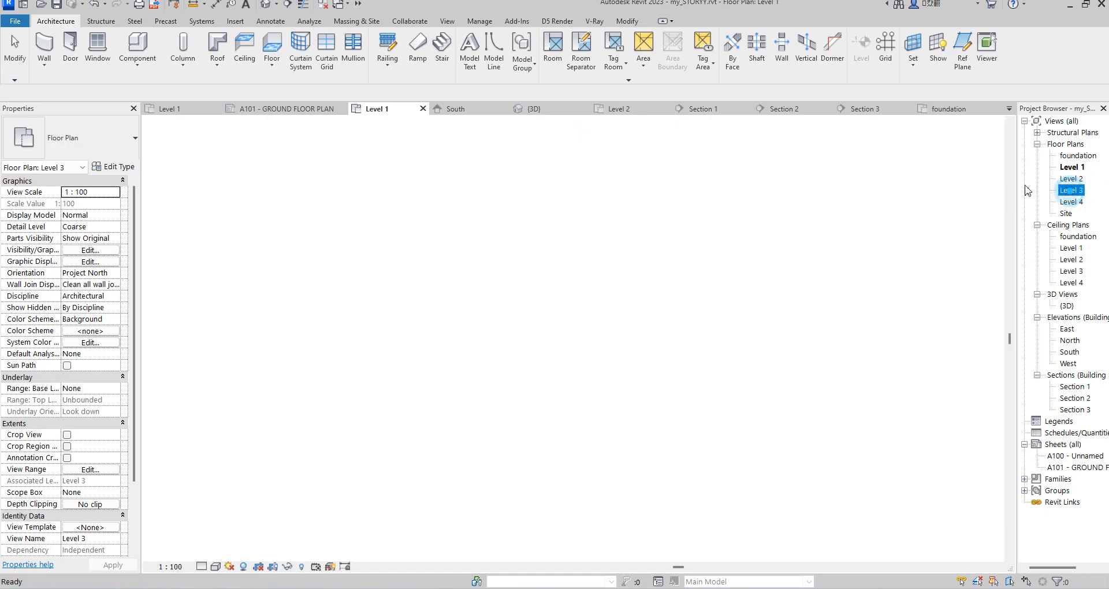
double_click(1072, 178)
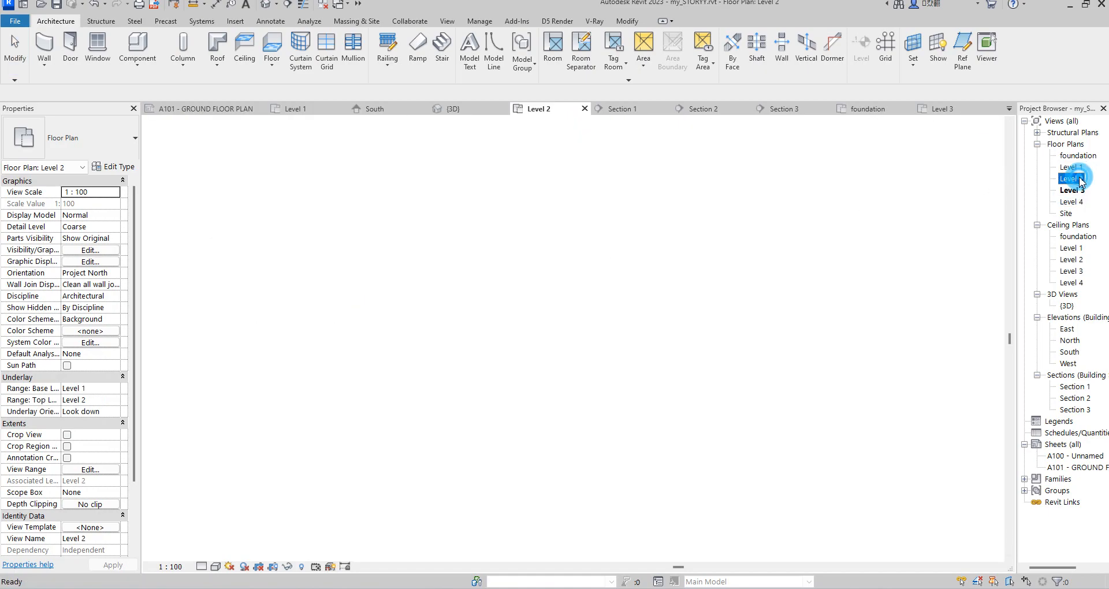
scroll(633, 326, "up", 1)
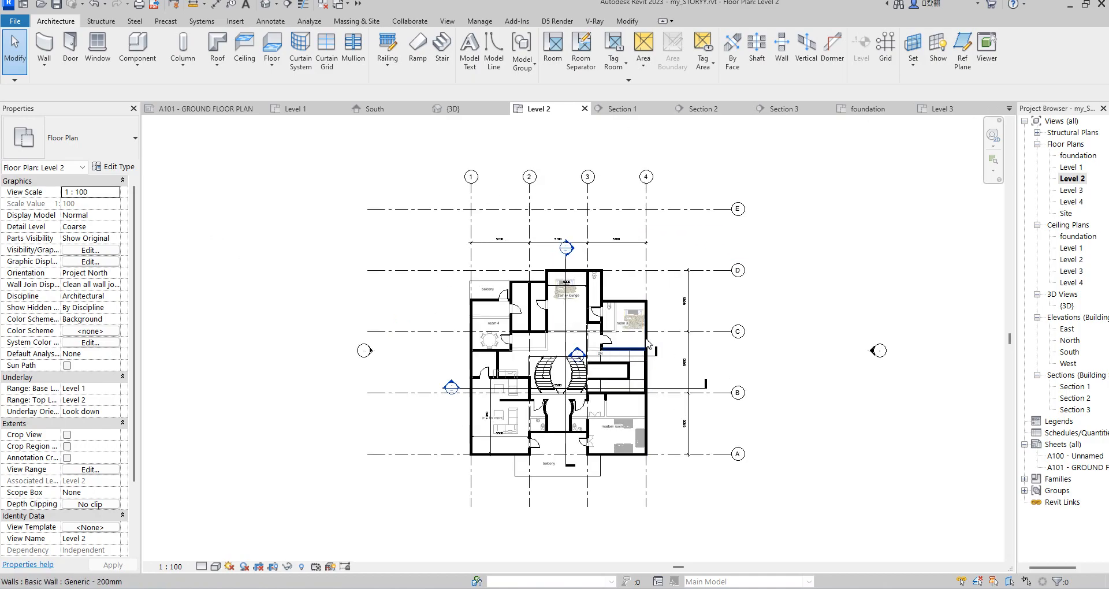
scroll(647, 340, "up", 2)
left_click(646, 354)
right_click(647, 354)
mouse_move(775, 134)
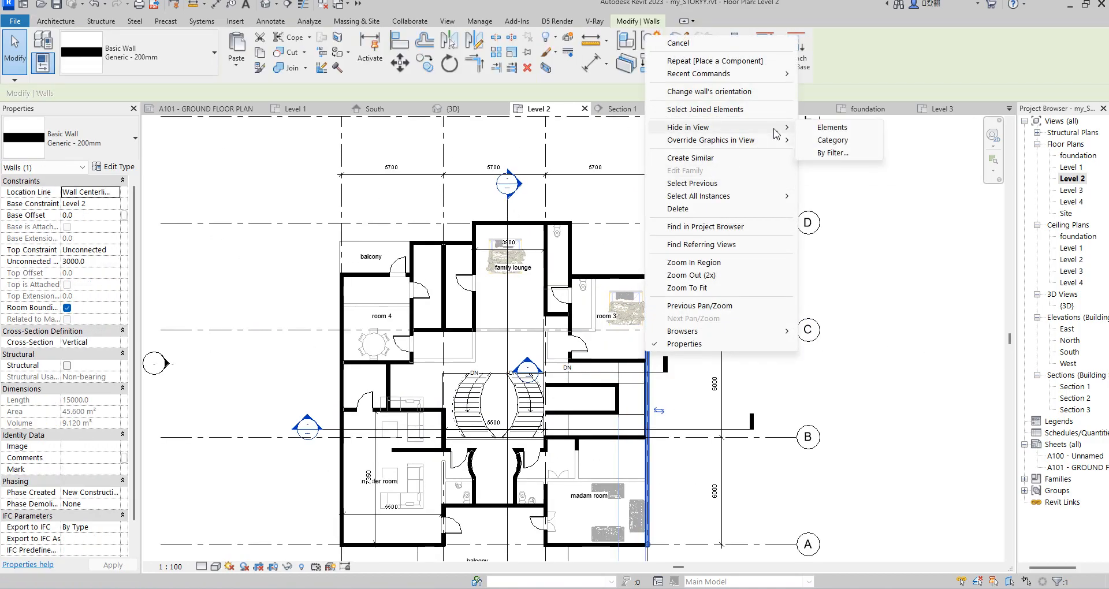
mouse_move(770, 198)
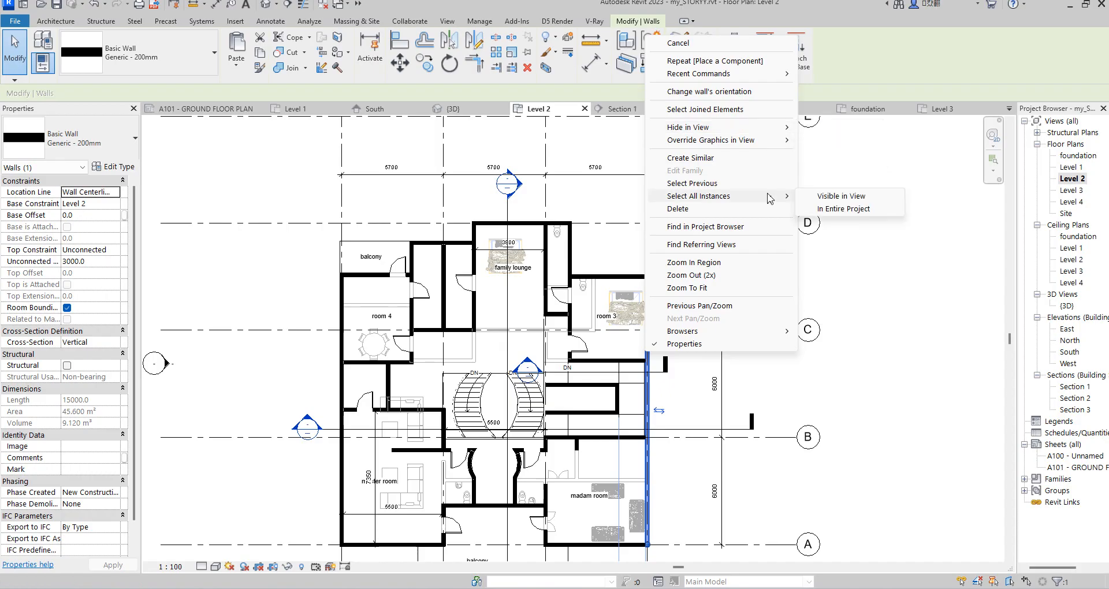
left_click(845, 196)
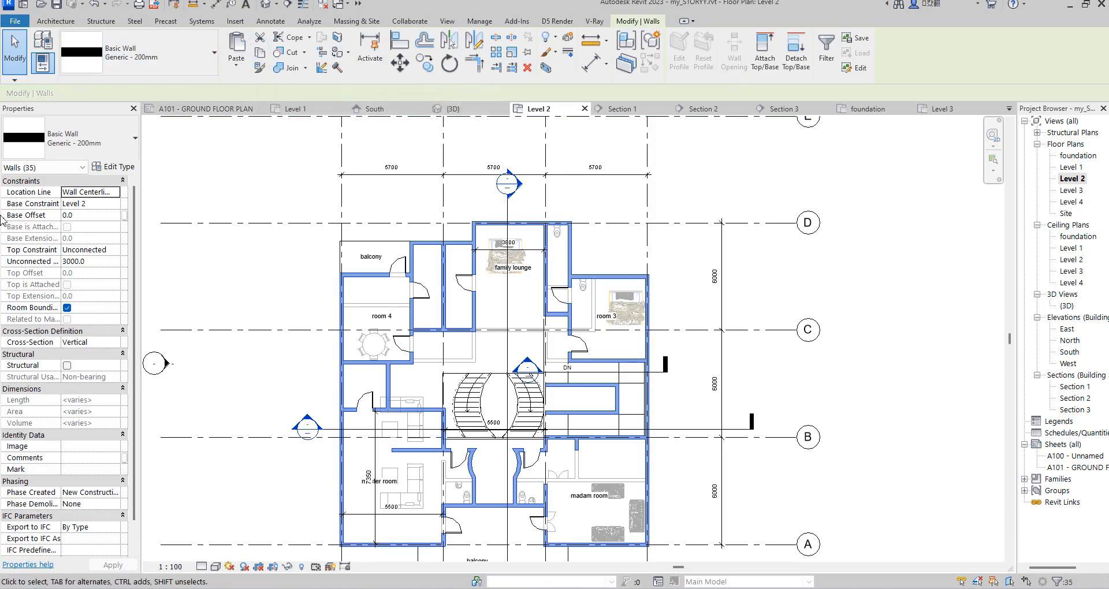
Step: Paste the copied Level 2 walls into the Level 3 floor plan, aligned to the current view
double_click(1071, 190)
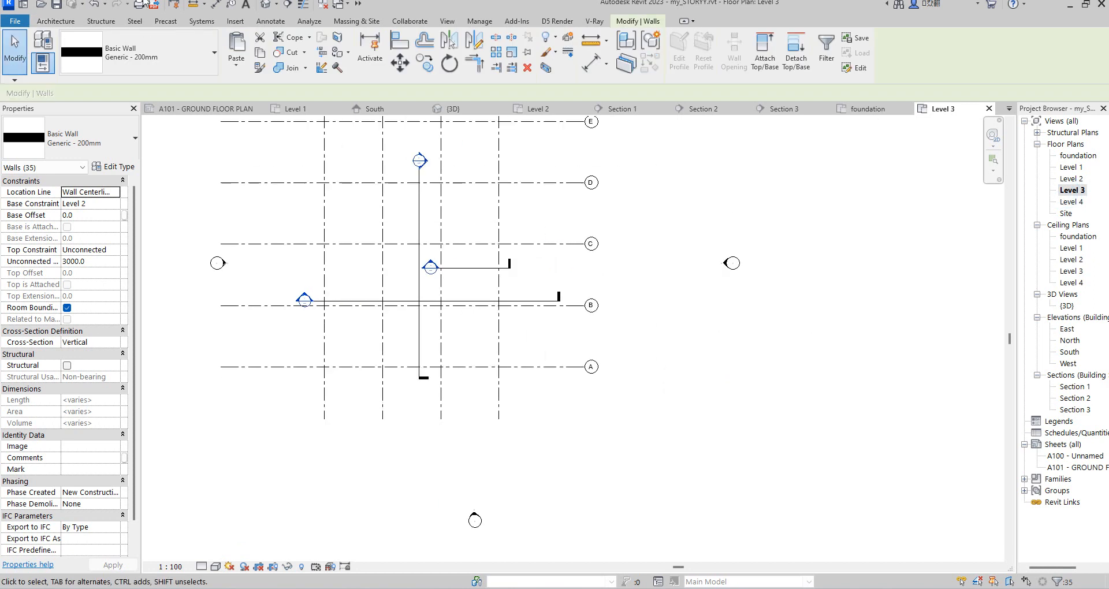
left_click(238, 75)
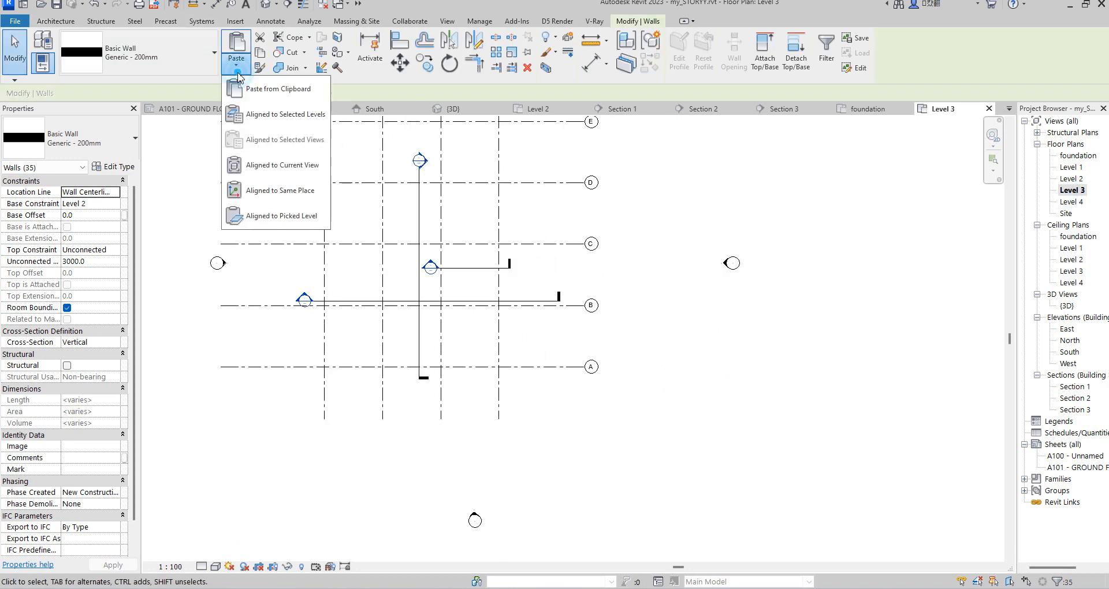
left_click(299, 166)
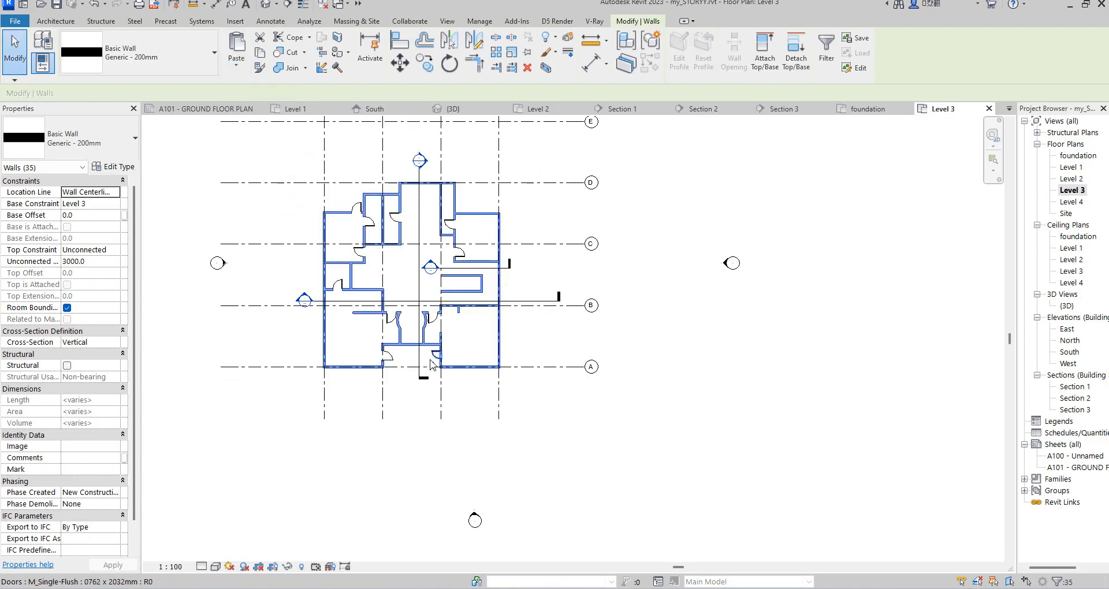
key("Escape")
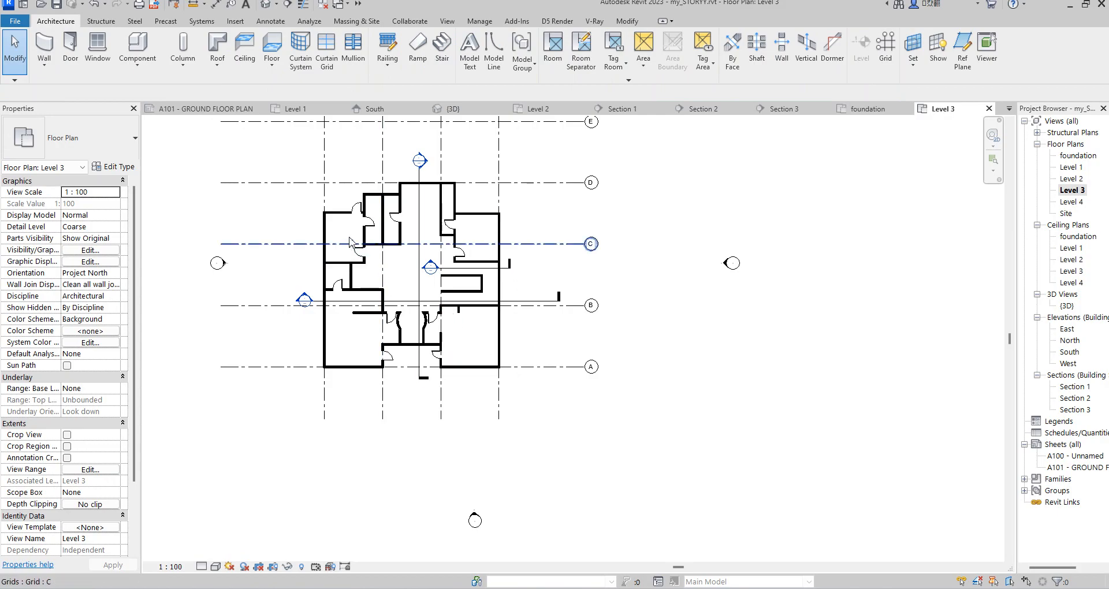
Step: Delete the central interior walls and doors on Level 3, including the partition running down from grid D
left_click_drag(454, 340, 485, 357)
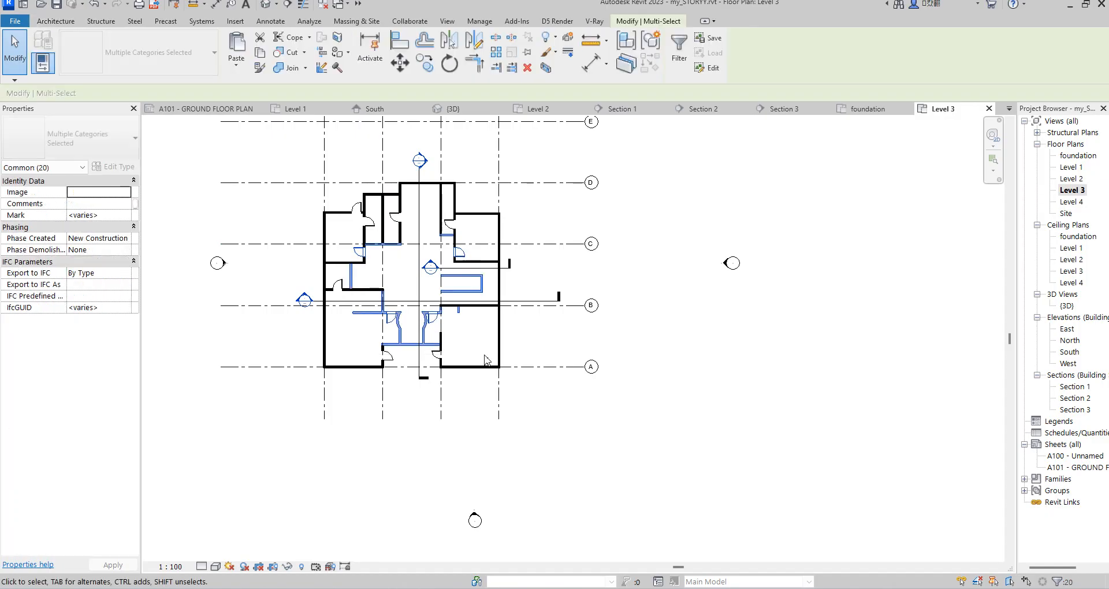
key("Delete")
scroll(428, 260, "up", 3)
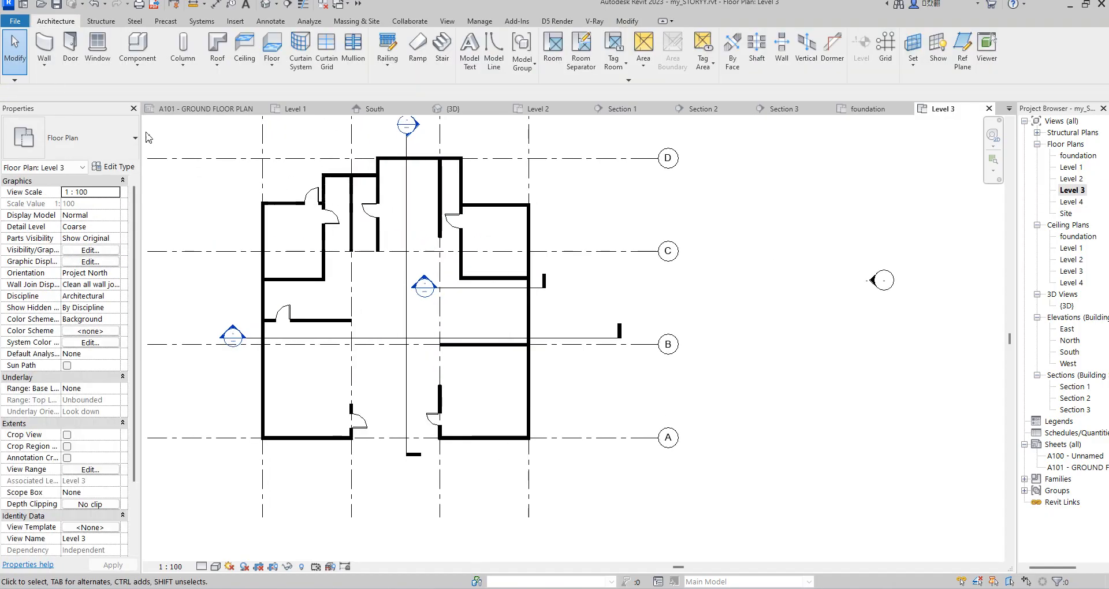
left_click(441, 206)
key("Delete")
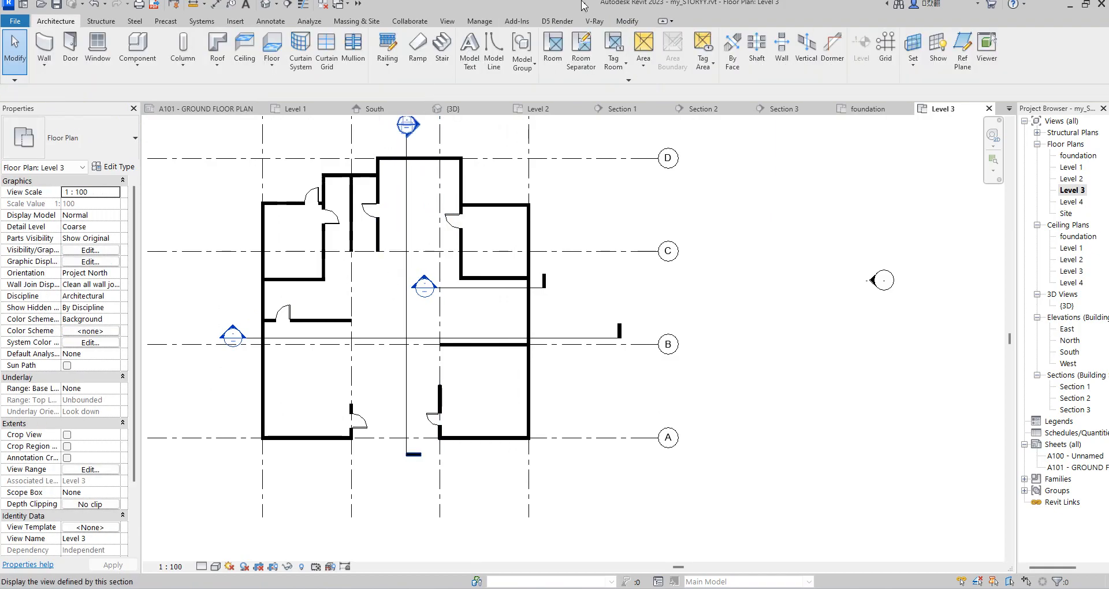
Step: Trim both side walls of the projecting block at grid D to corners with the adjacent exterior walls, deleting their doors
left_click(638, 23)
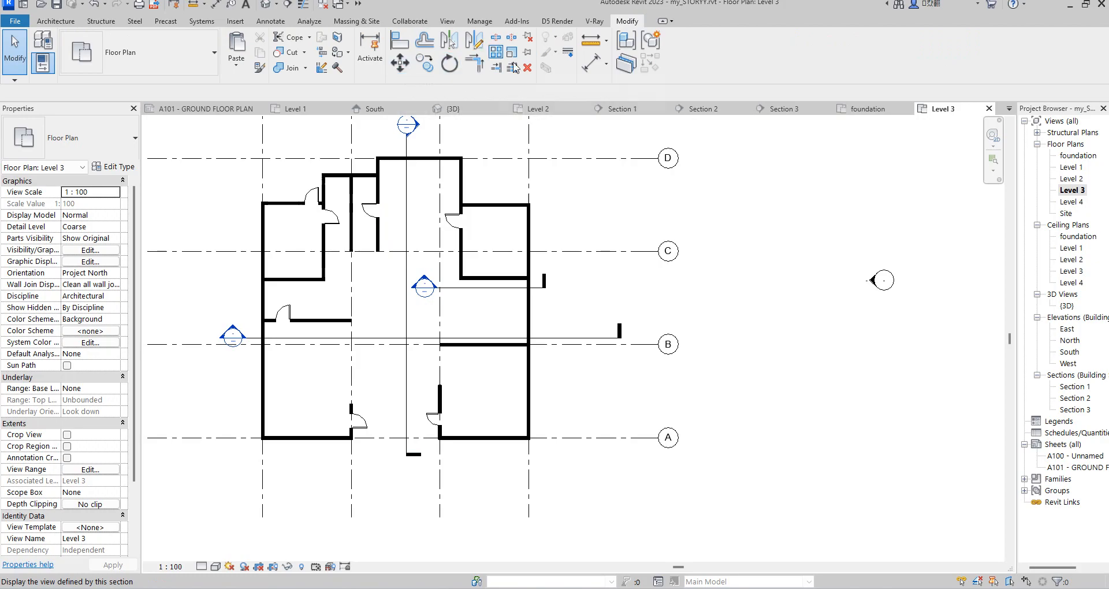
left_click(474, 64)
left_click(360, 176)
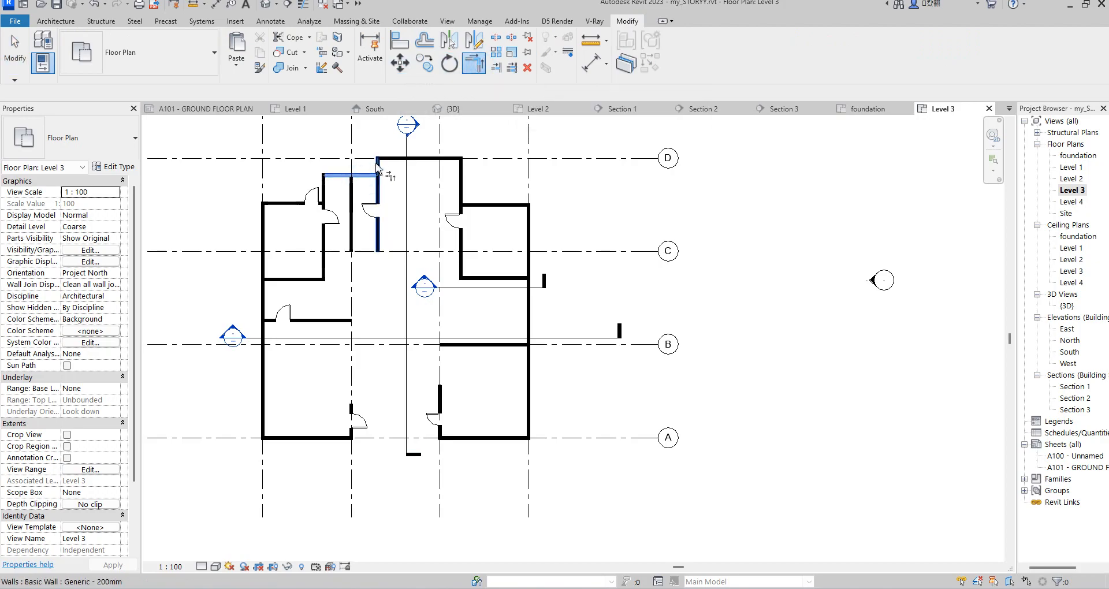
left_click(379, 165)
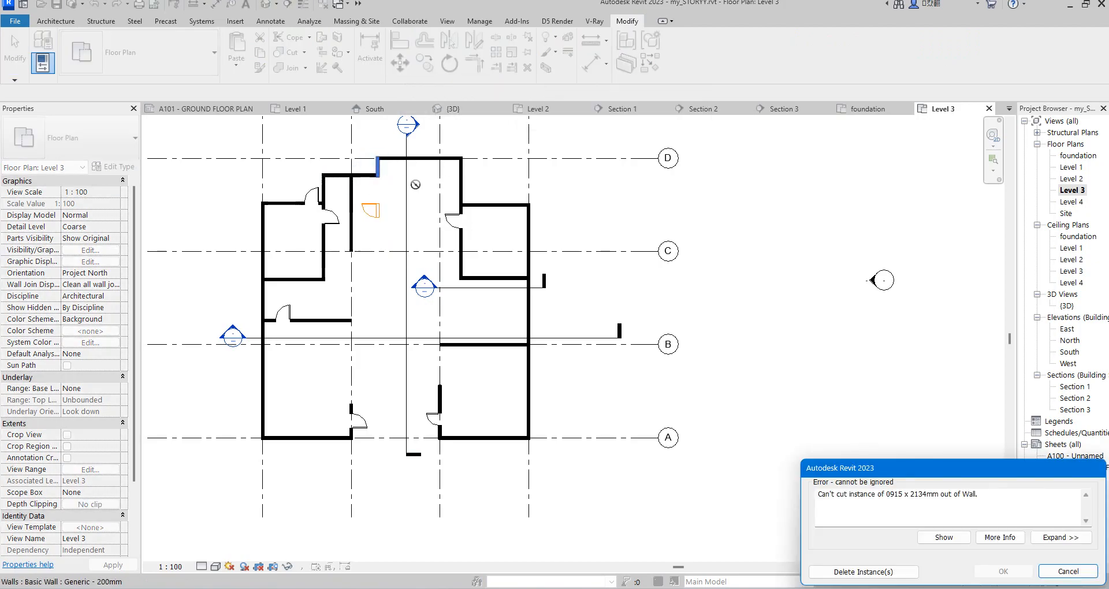
left_click(833, 571)
left_click(486, 204)
left_click(462, 179)
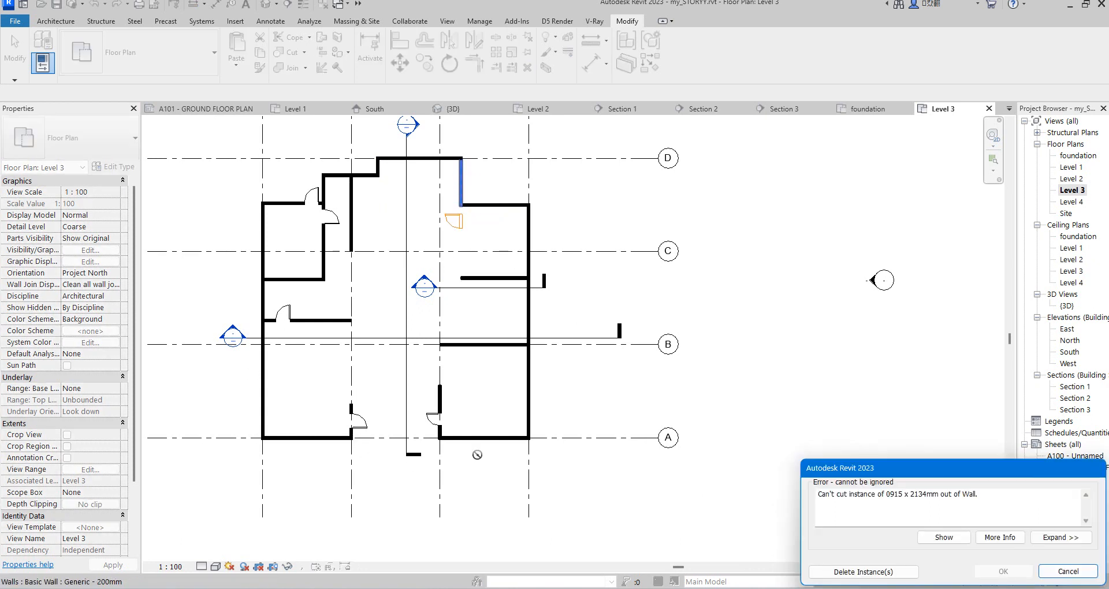
left_click(903, 578)
Step: Join the two exterior walls along grid A, and trim the stepped corner on the kitchen side, deleting its door
left_click(317, 437)
left_click(464, 439)
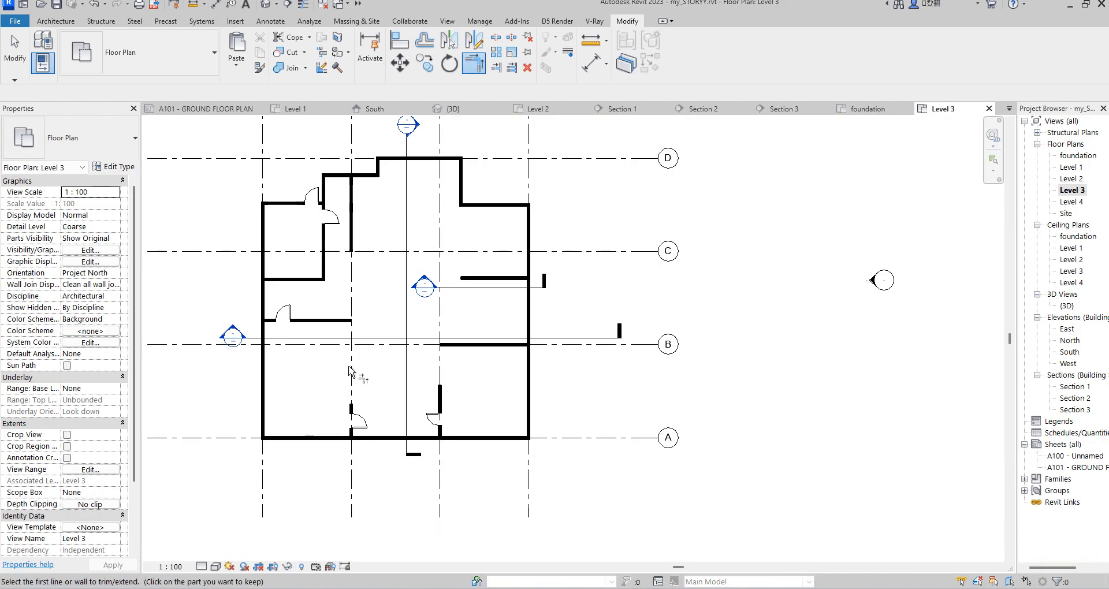
left_click(294, 215)
left_click(325, 184)
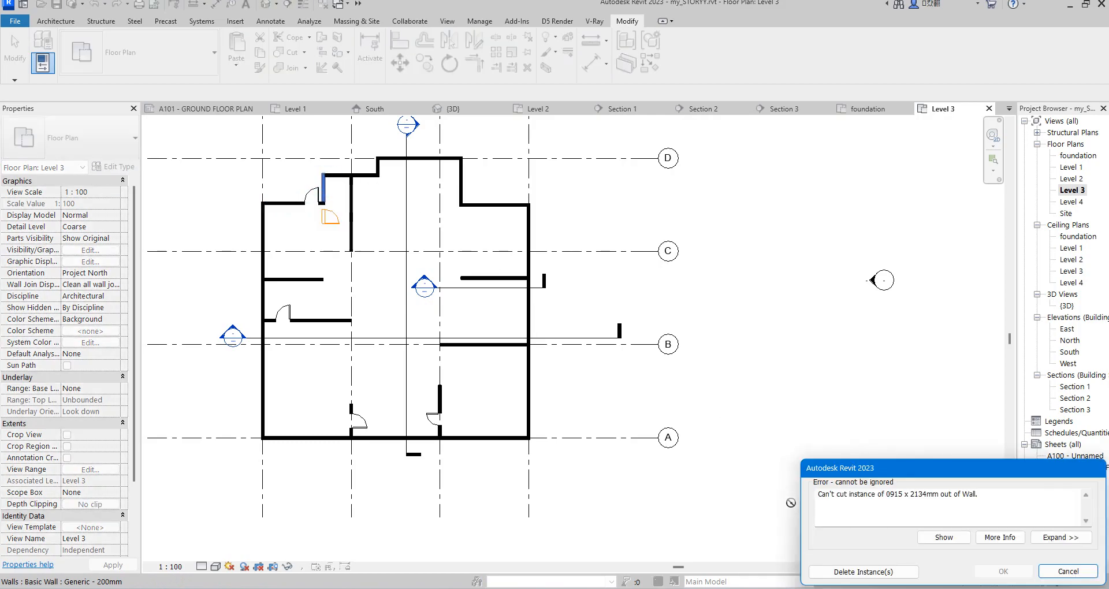
left_click(863, 572)
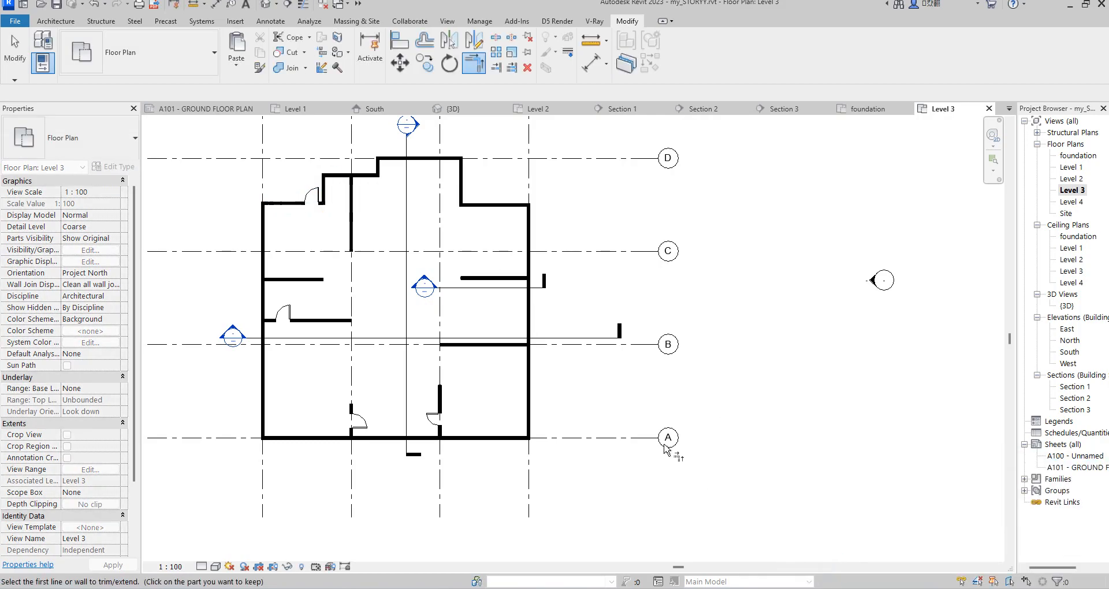
right_click(508, 372)
left_click(566, 379)
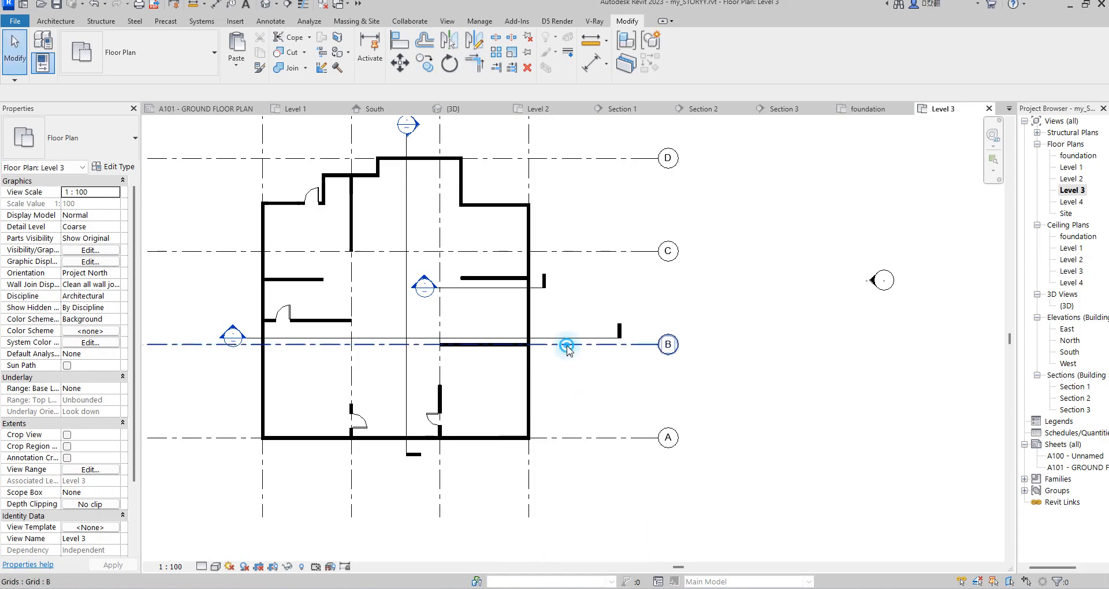
Step: Hide the grid and section categories in the Level 3 plan
right_click(567, 345)
mouse_move(706, 122)
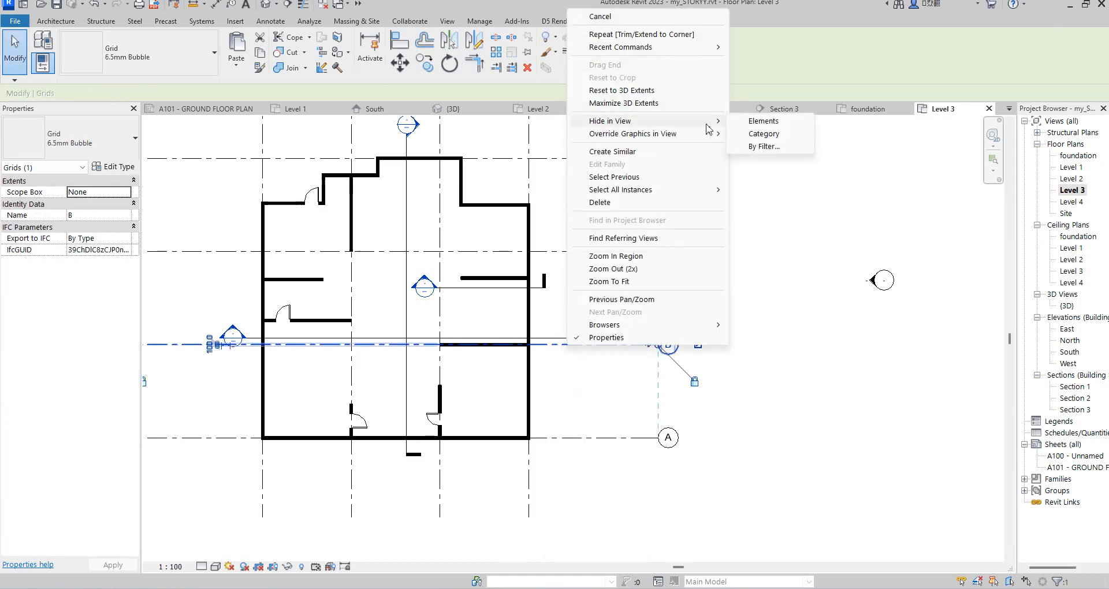
left_click(773, 135)
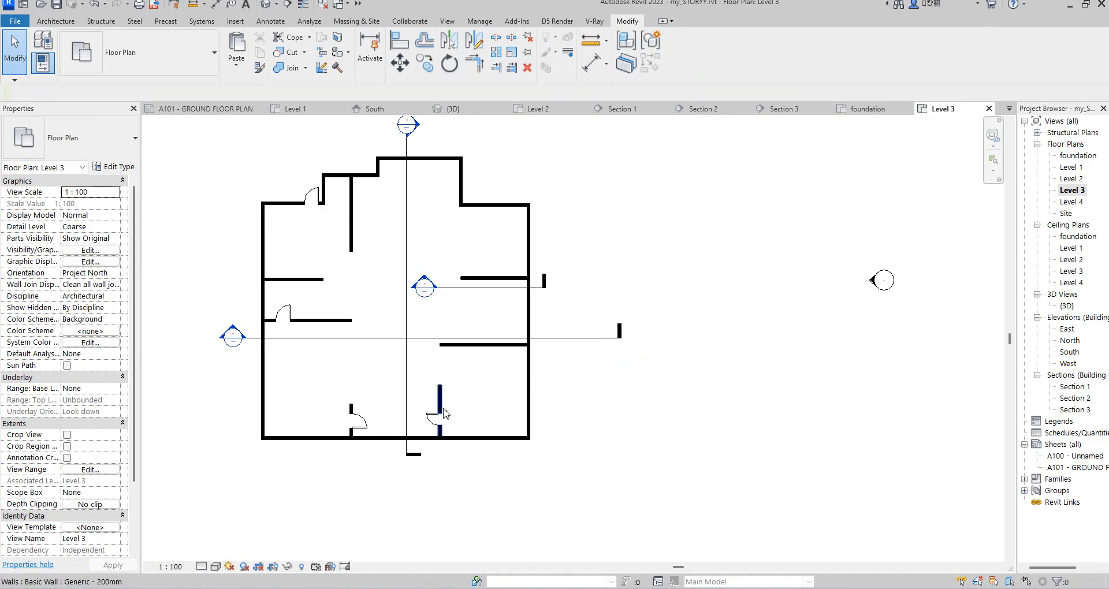
left_click(408, 346)
right_click(407, 345)
mouse_move(540, 121)
left_click(595, 143)
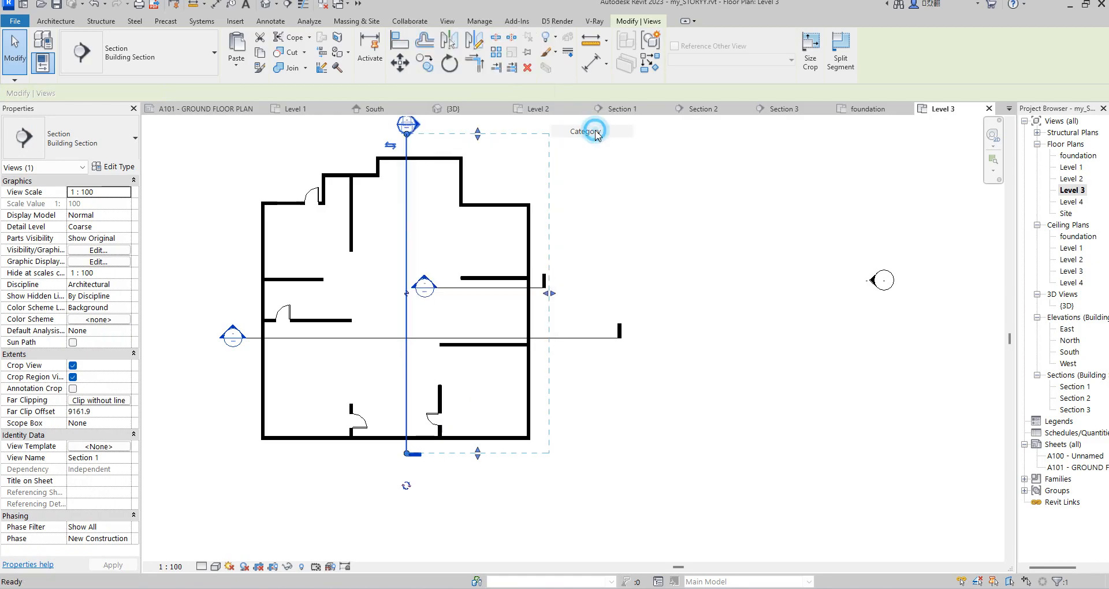
Step: Delete the remaining interior walls with their doors and the last door in the exterior wall, leaving only the Level 3 perimeter
left_click_drag(505, 412, 321, 237)
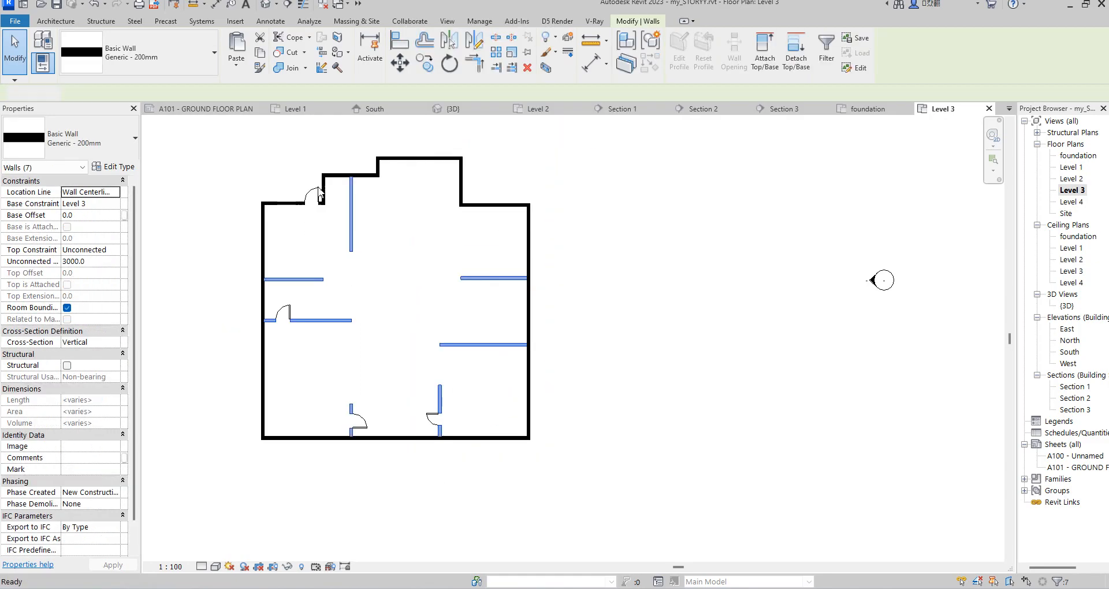
key("Delete")
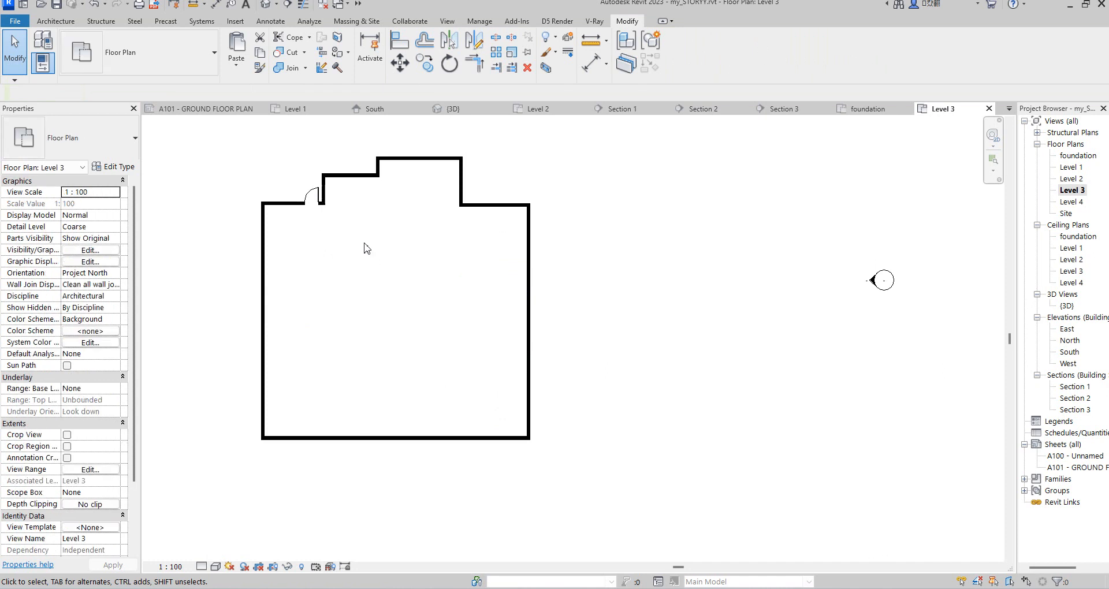
scroll(297, 187, "up", 2)
right_click(301, 172)
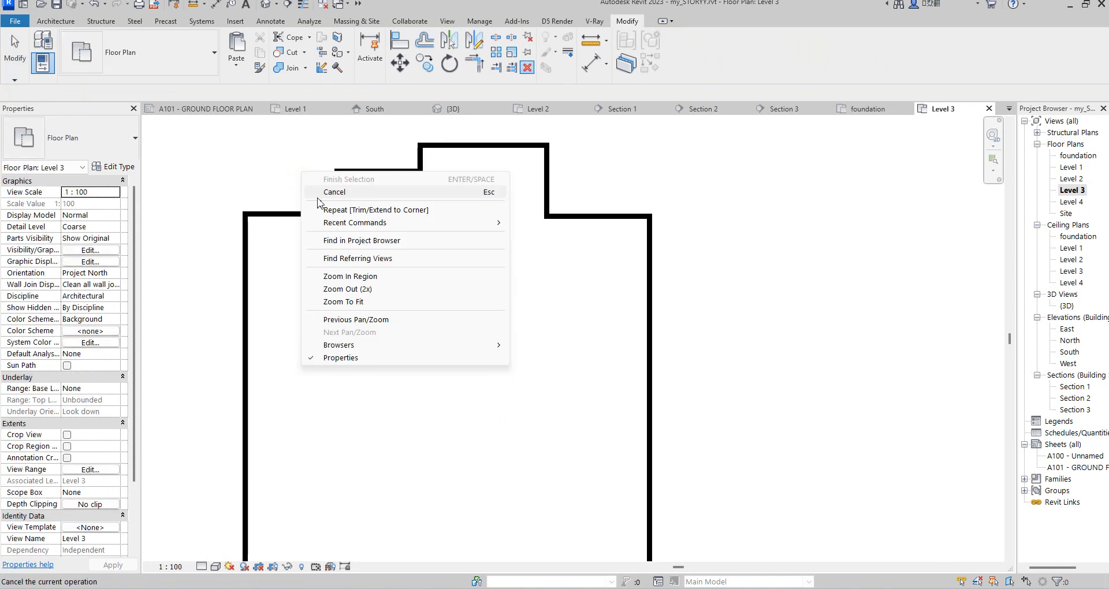
left_click(333, 193)
left_click(319, 202)
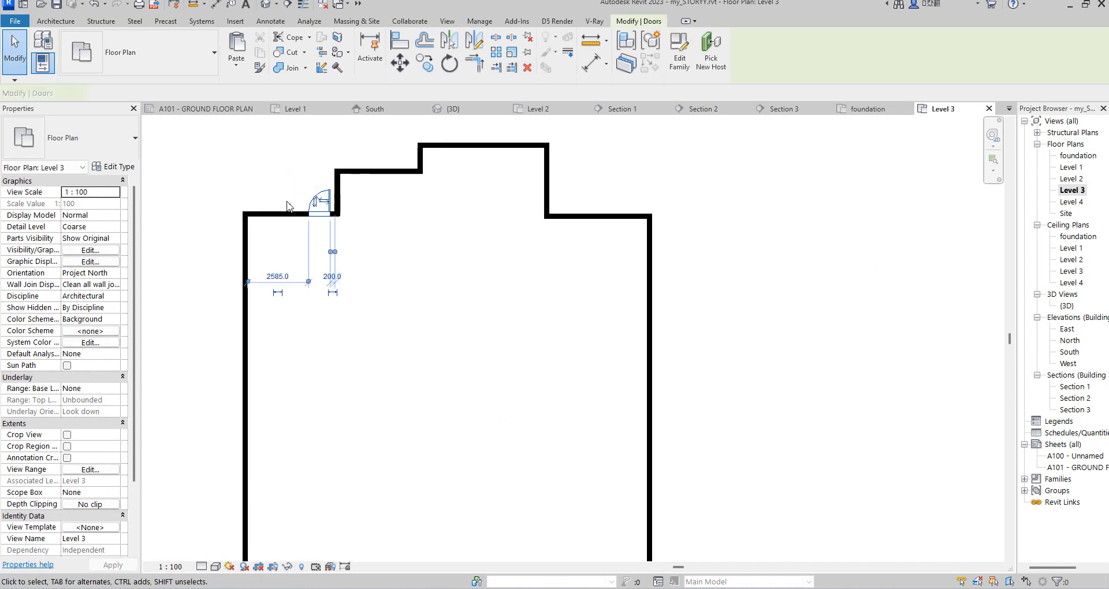
key("Delete")
scroll(520, 279, "down", 3)
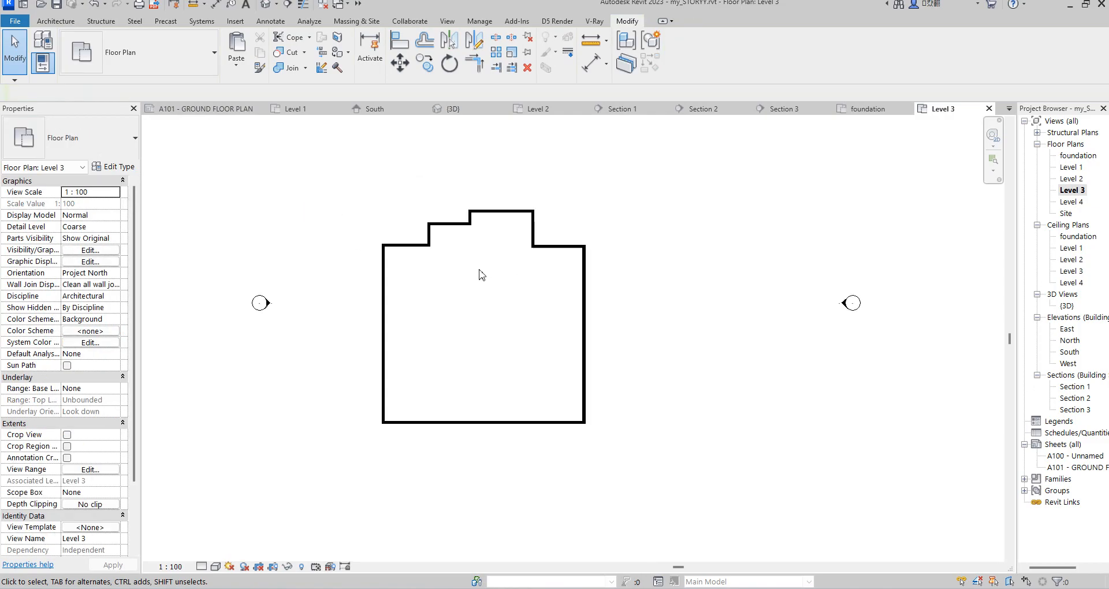
scroll(447, 312, "up", 2)
scroll(421, 267, "up", 1)
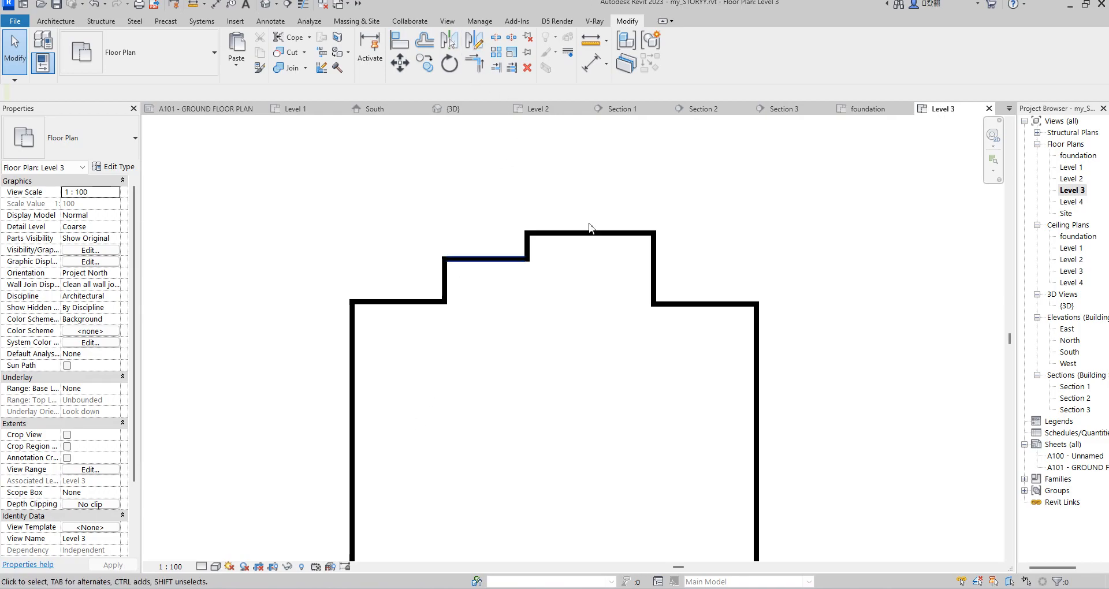
Step: Select all visible instances of the Generic - 200mm perimeter walls on Level 3 and set their unconnected height to 1800
scroll(536, 262, "down", 2)
scroll(572, 440, "down", 2)
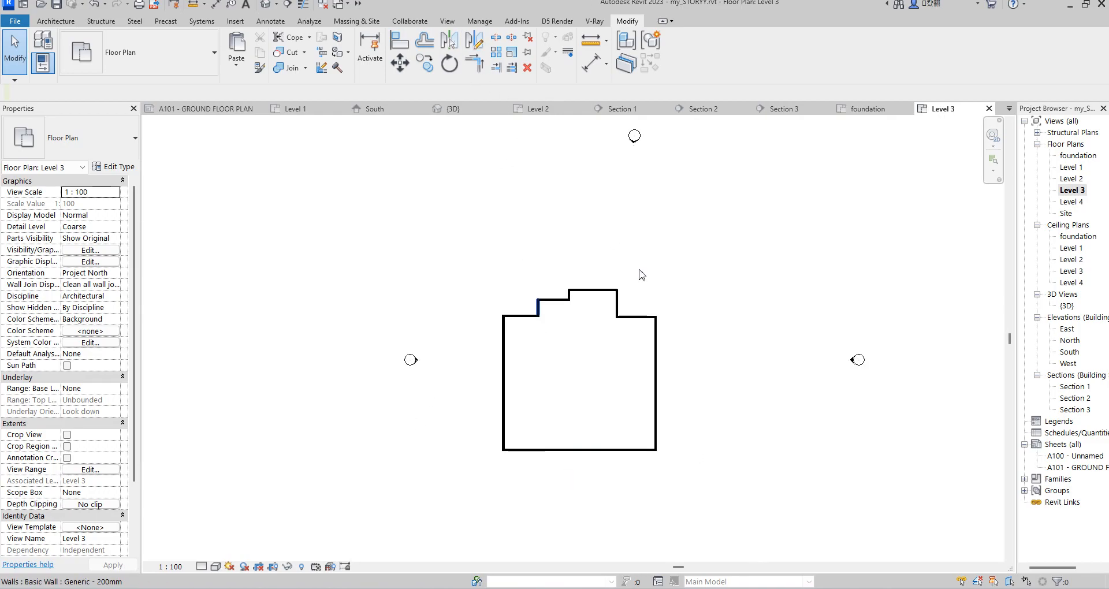
left_click(657, 411)
right_click(657, 410)
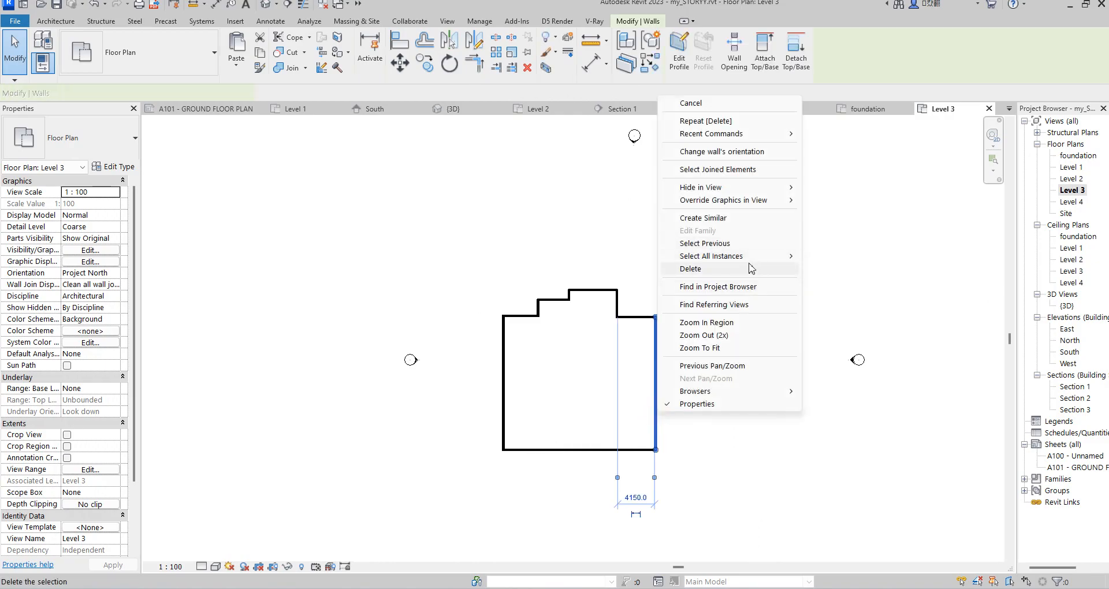
mouse_move(785, 256)
left_click(832, 256)
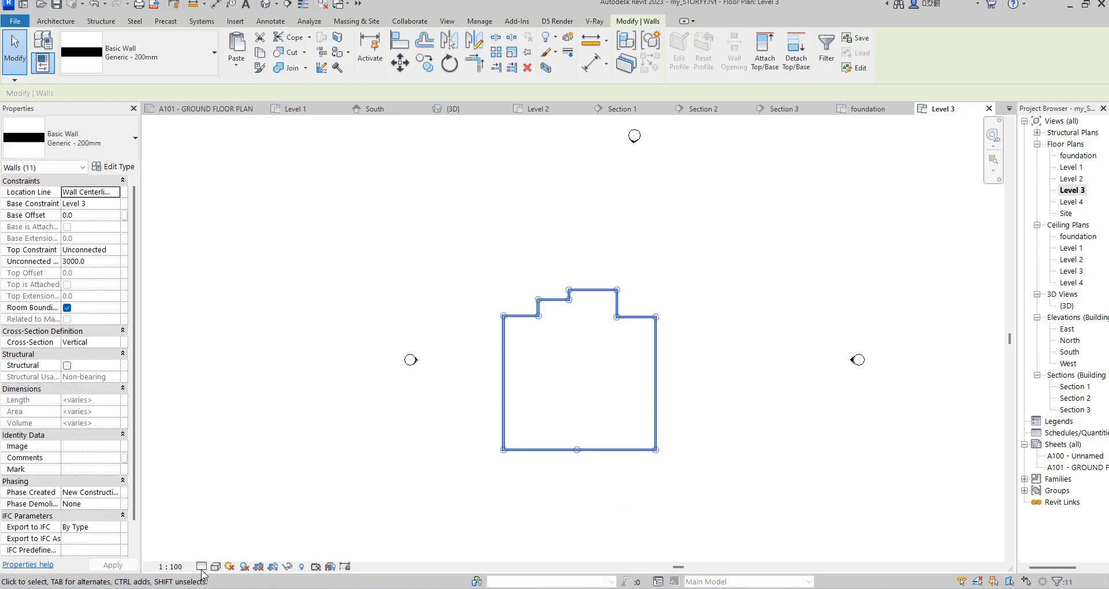
left_click(106, 261)
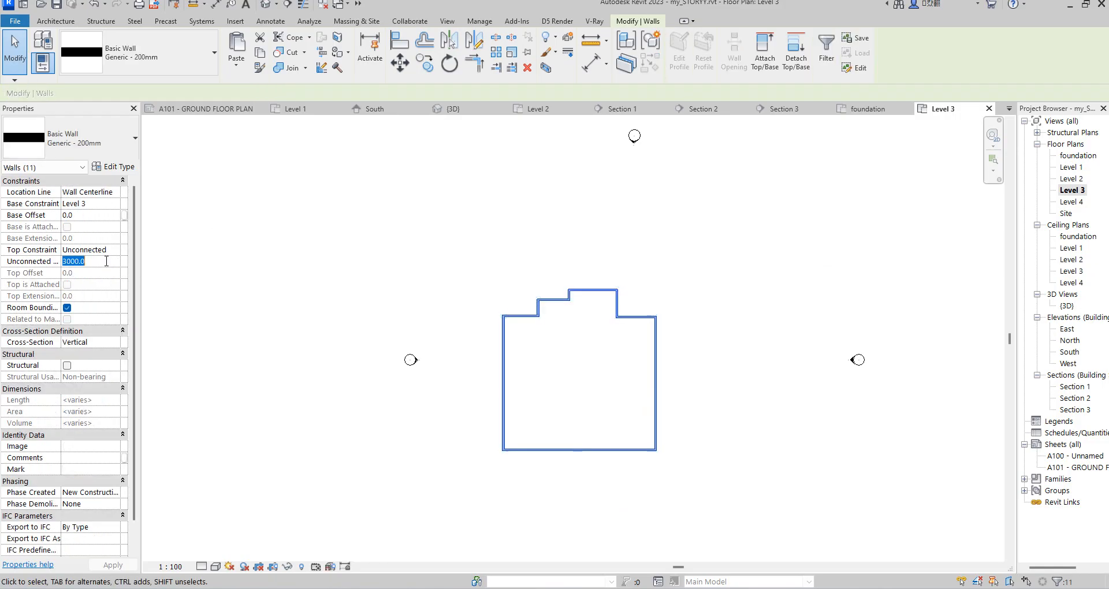
type("18")
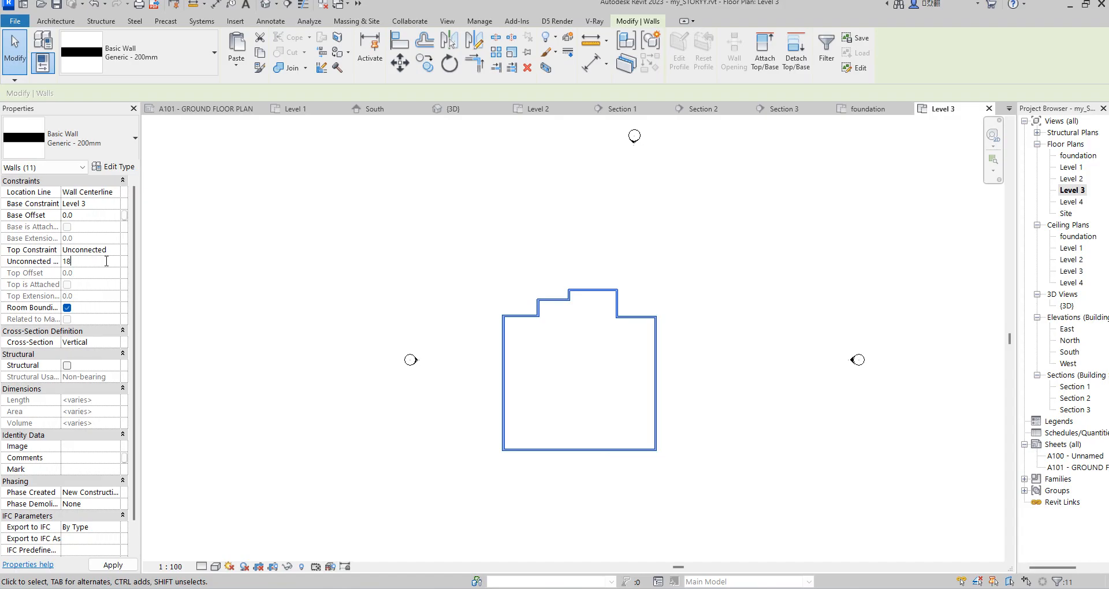
type("00")
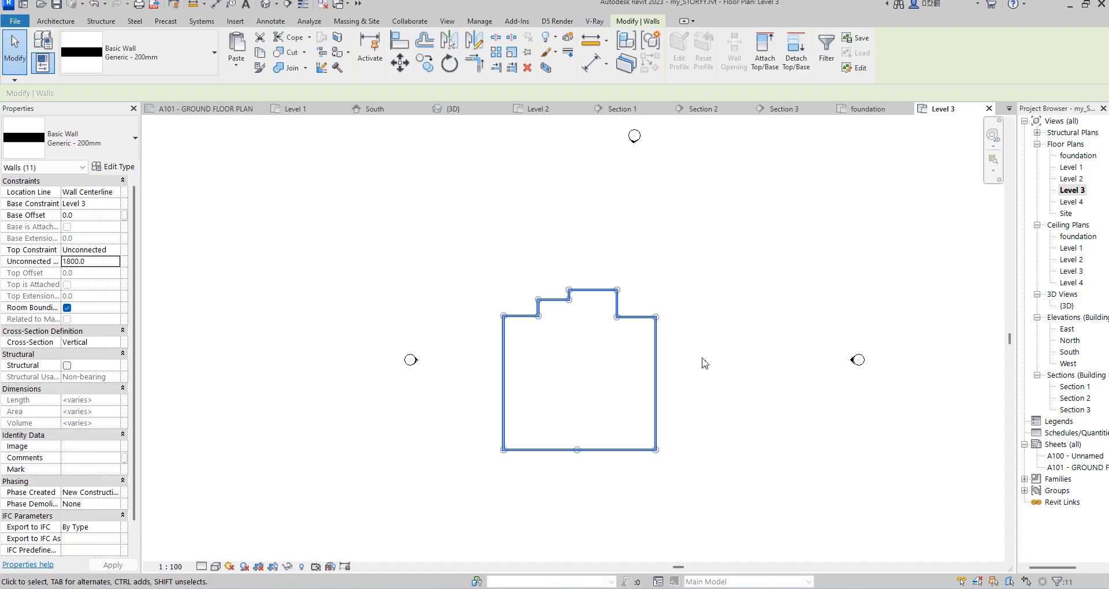
left_click(704, 361)
scroll(634, 347, "up", 1)
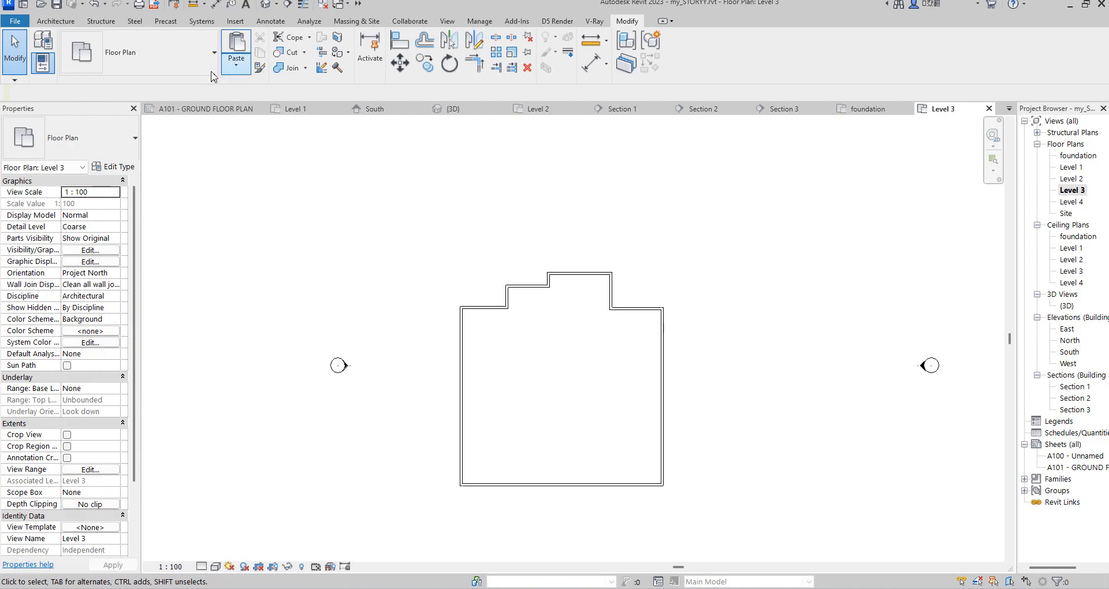
Step: Examine the open top of the house in the 3D view, and return to the Level 3 plan
left_click(57, 22)
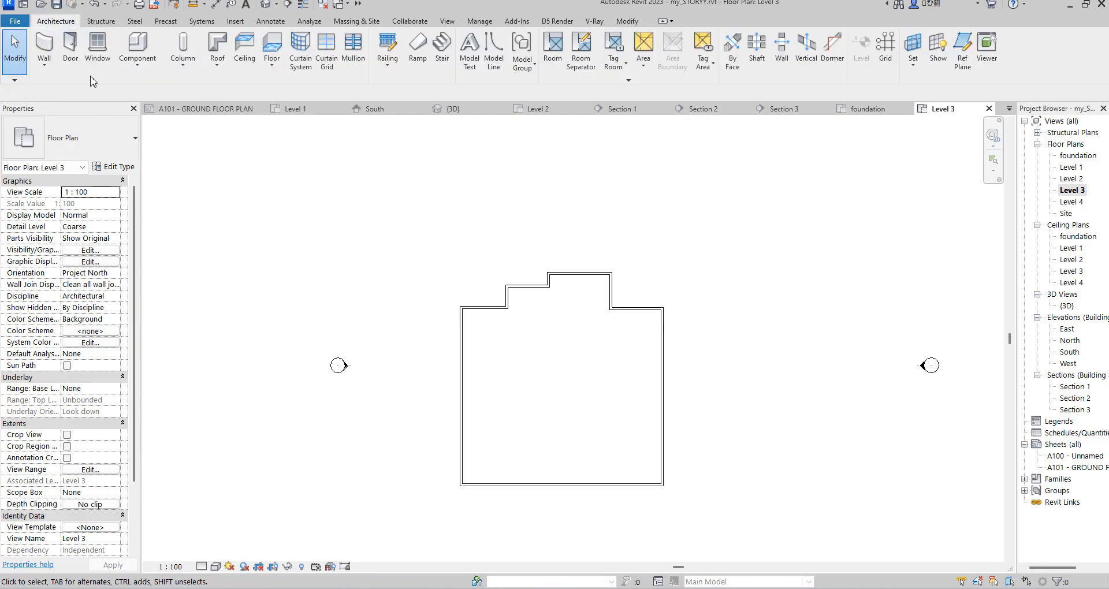
left_click(217, 62)
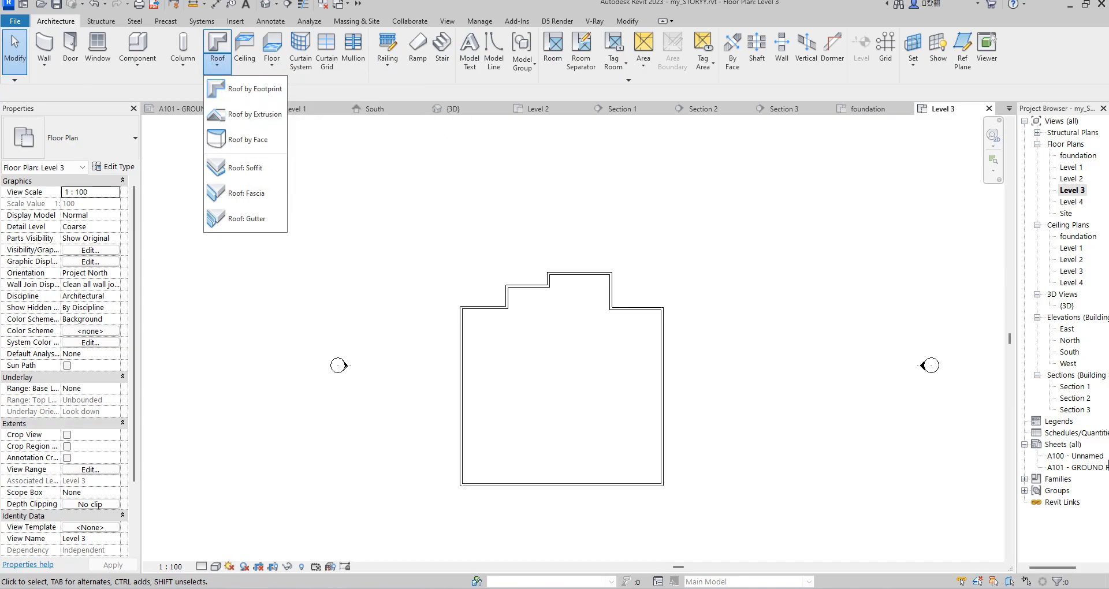
left_click(1067, 306)
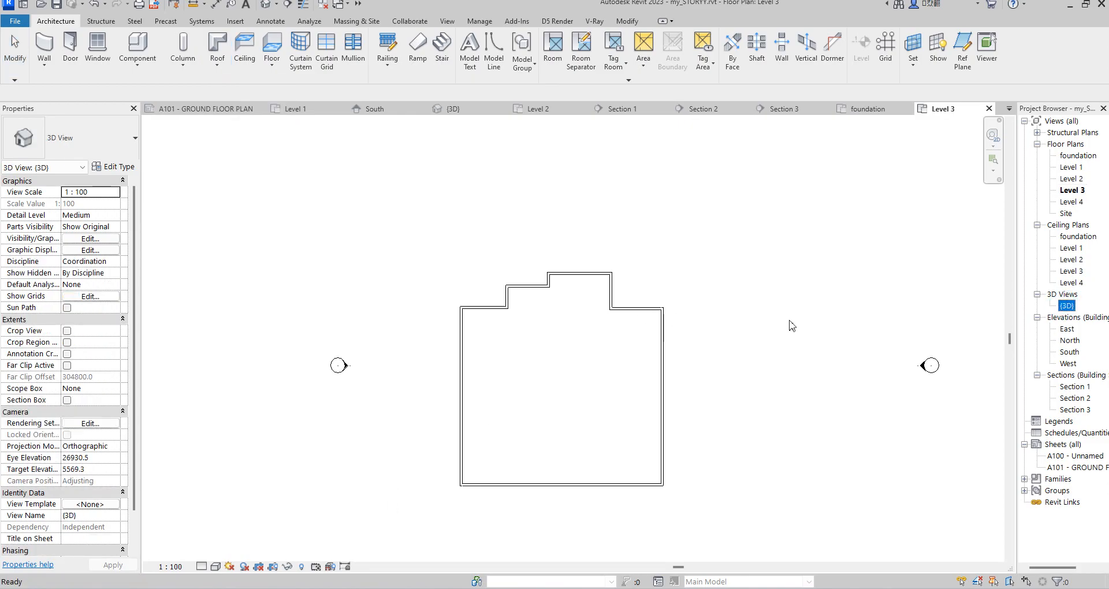
double_click(1072, 306)
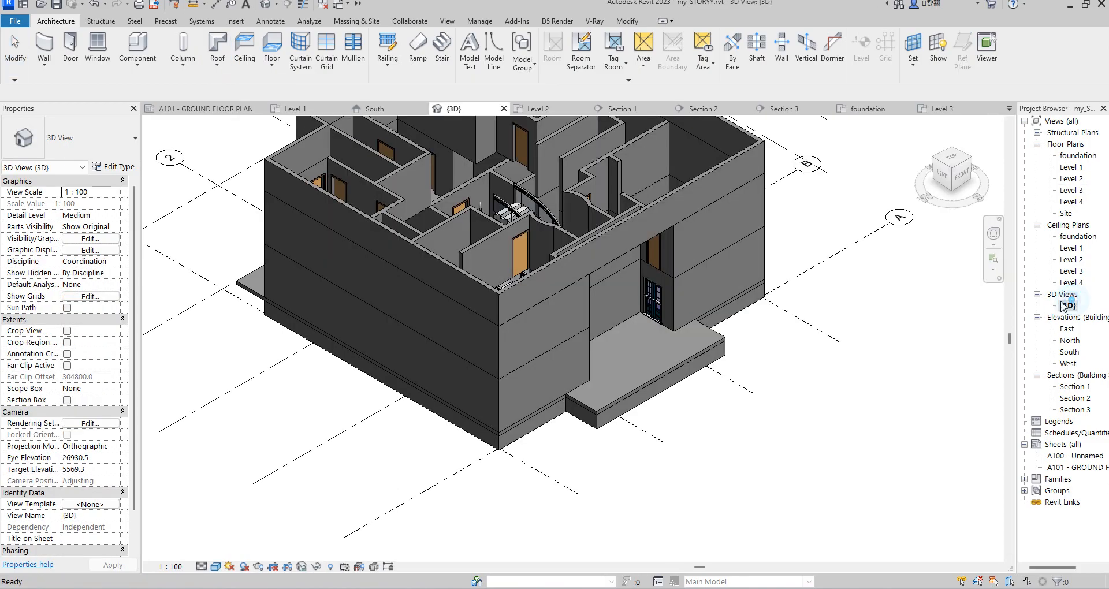
scroll(751, 318, "down", 3)
scroll(833, 346, "up", 4)
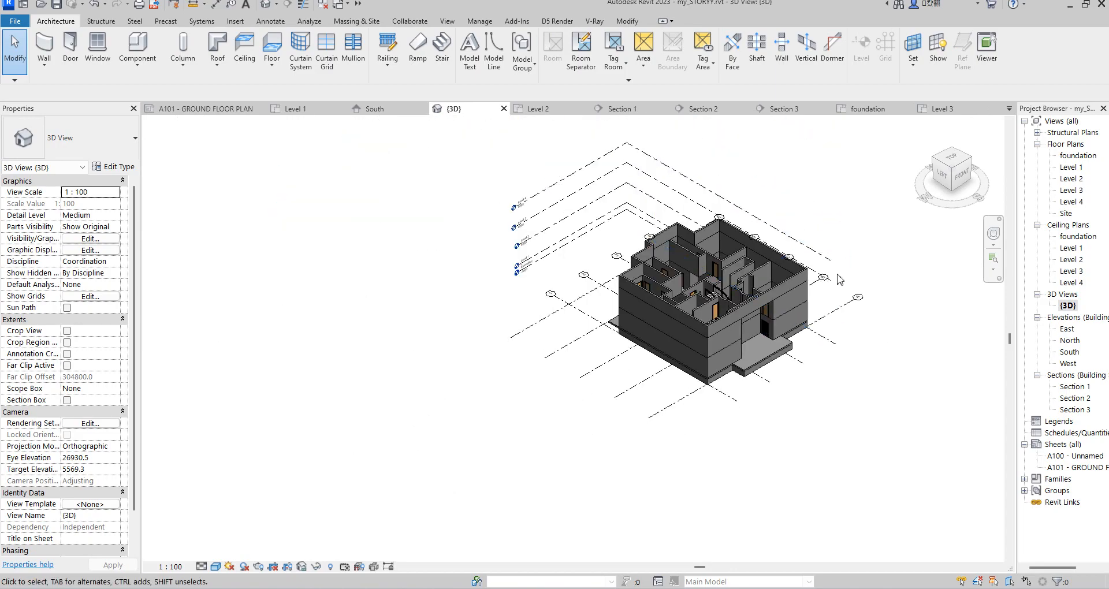
scroll(645, 399, "up", 3)
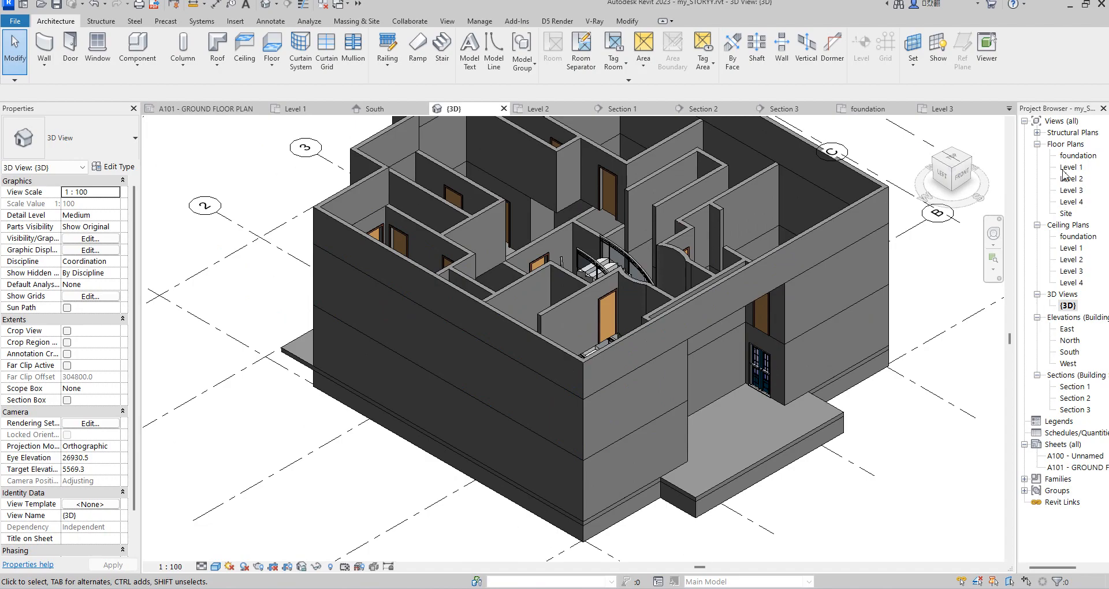
double_click(1080, 192)
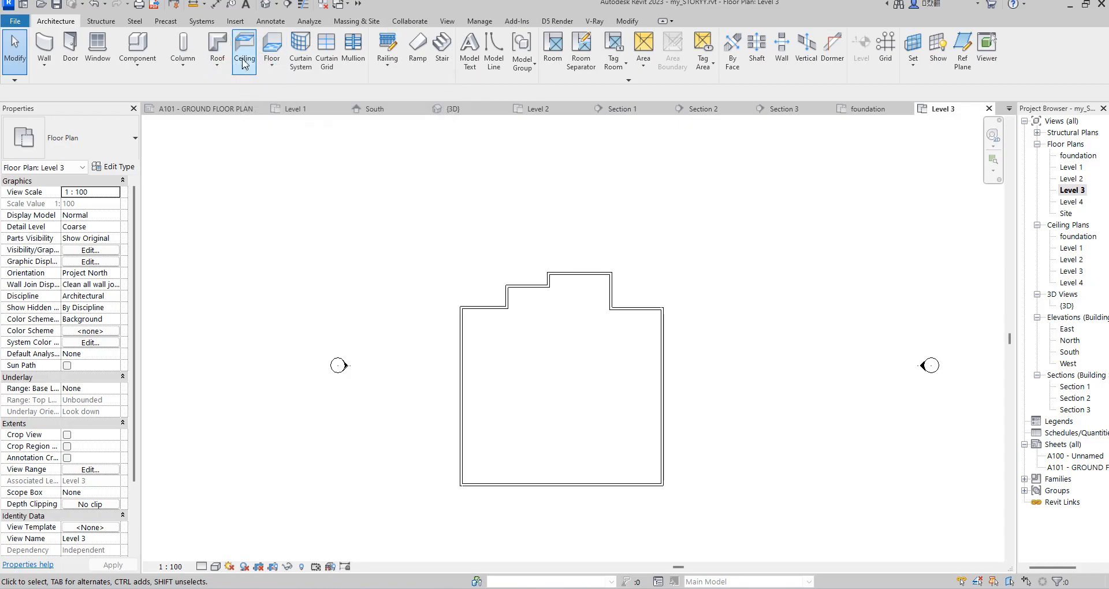
Step: Start a footprint roof on Level 3 with a rectangular boundary, and review the layer structure of the Generic - 400mm roof type
left_click(217, 62)
left_click(255, 89)
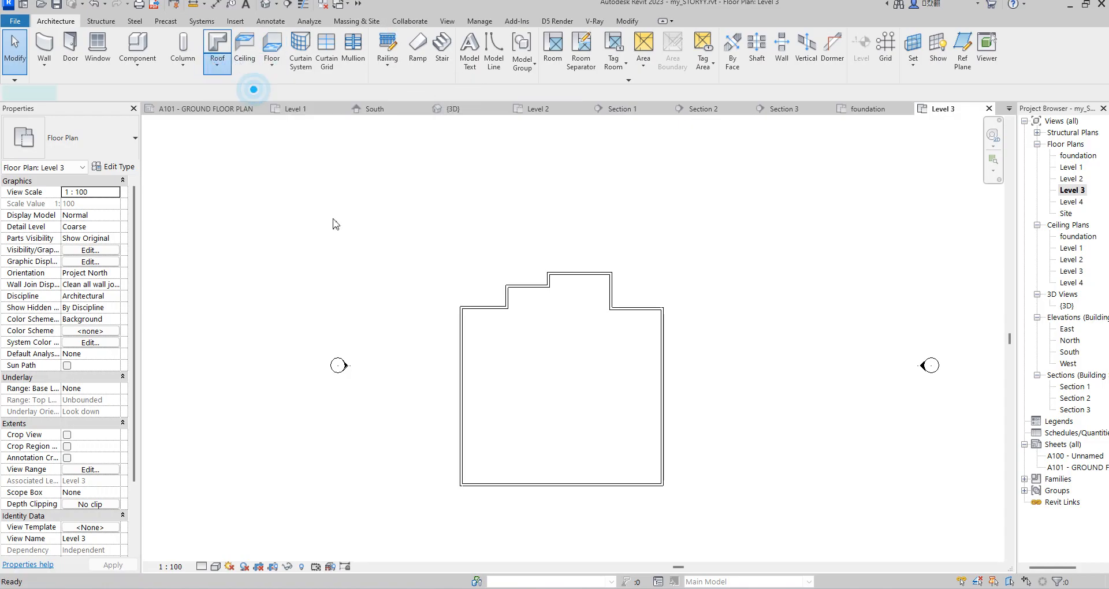
left_click(780, 39)
scroll(641, 448, "up", 1)
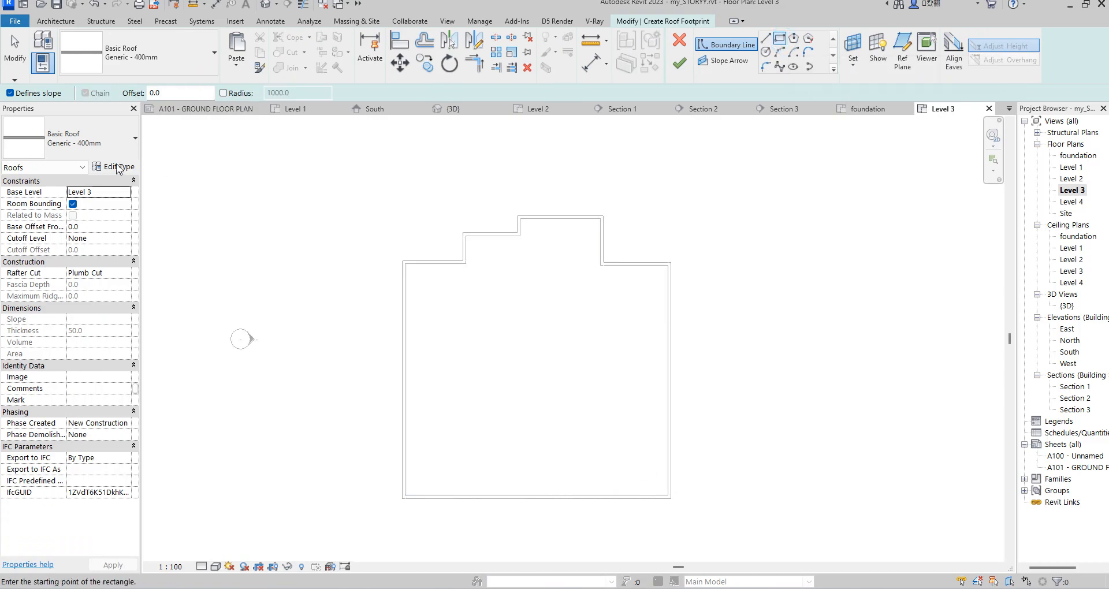
left_click(113, 166)
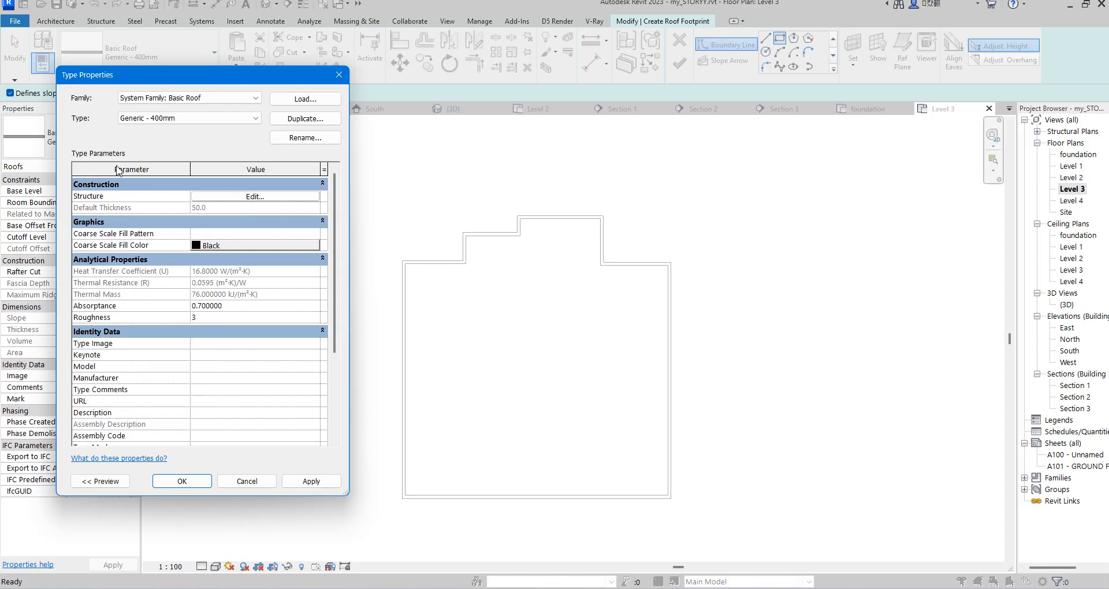
left_click(252, 197)
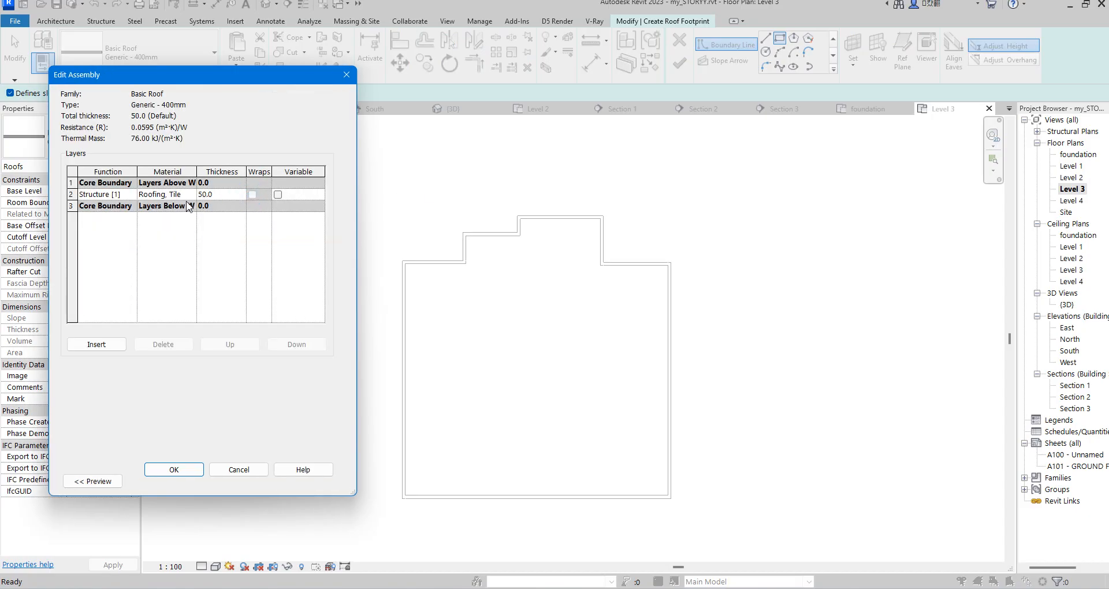
left_click(346, 76)
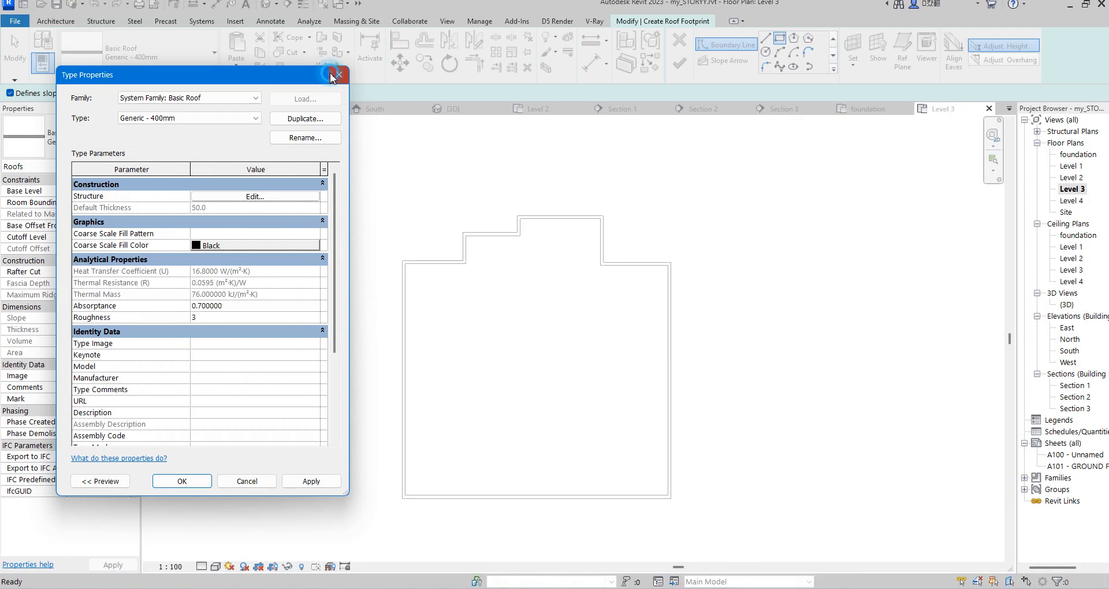
left_click(338, 75)
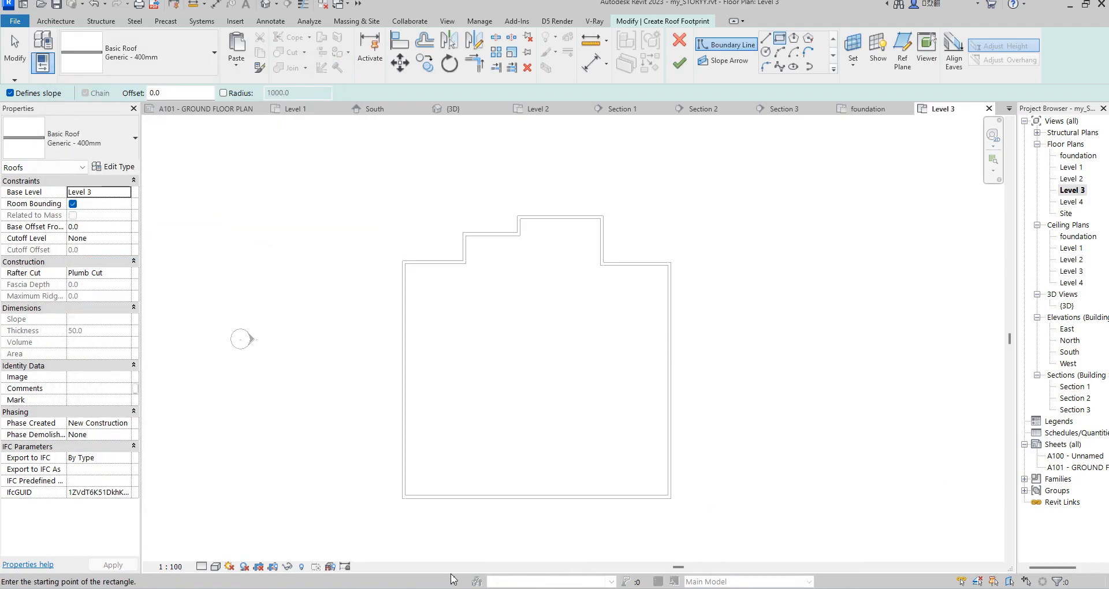
Step: Sketch a rectangular roof boundary along the straight perimeter walls, extending it beyond the stepped end of the building
scroll(403, 497, "up", 4)
left_click(403, 496)
scroll(399, 498, "down", 6)
scroll(532, 350, "up", 3)
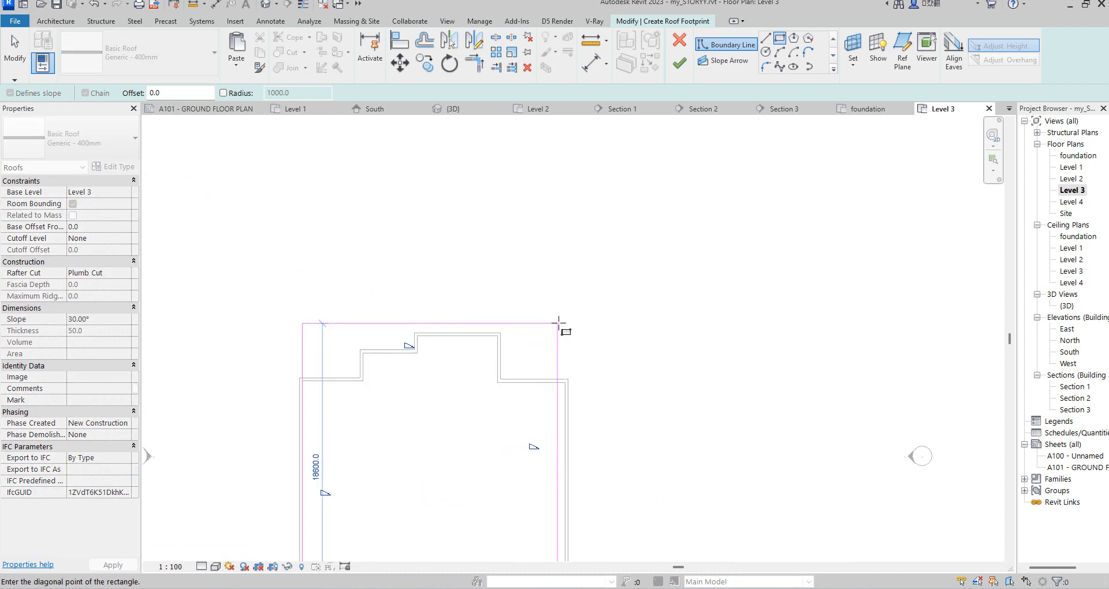
left_click(567, 307)
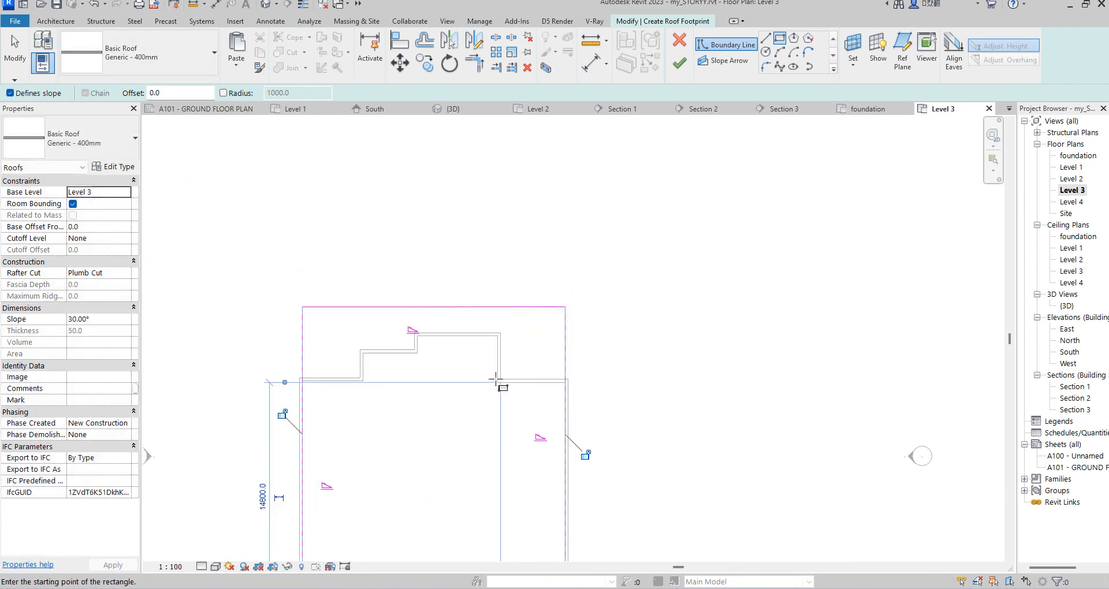
Step: Add seven roof boundary segments along the stepped wall faces with Pick Lines
scroll(558, 392, "up", 2)
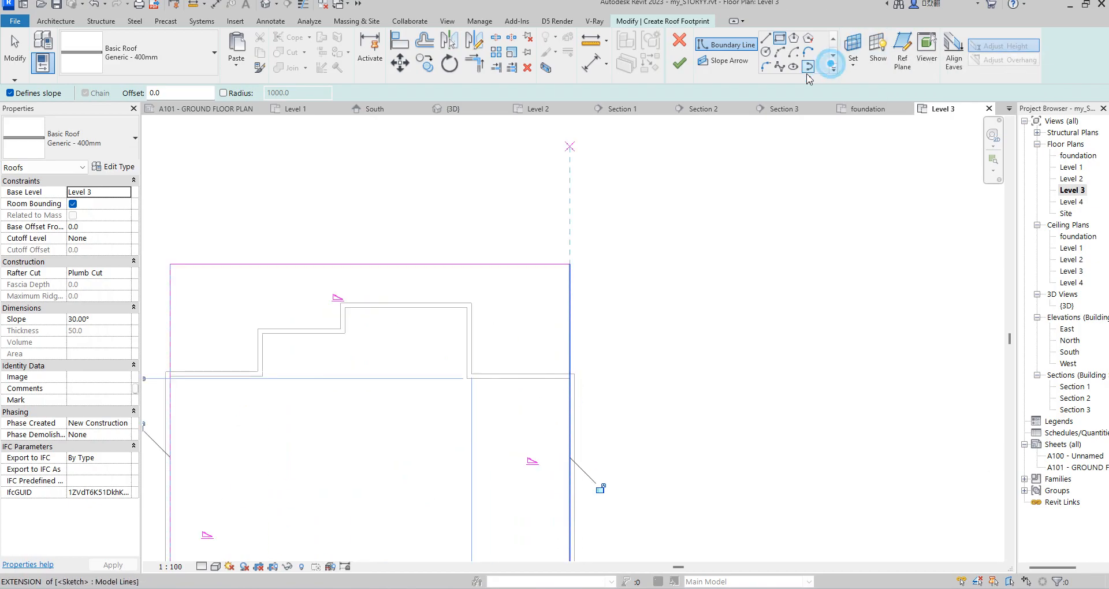
left_click(833, 69)
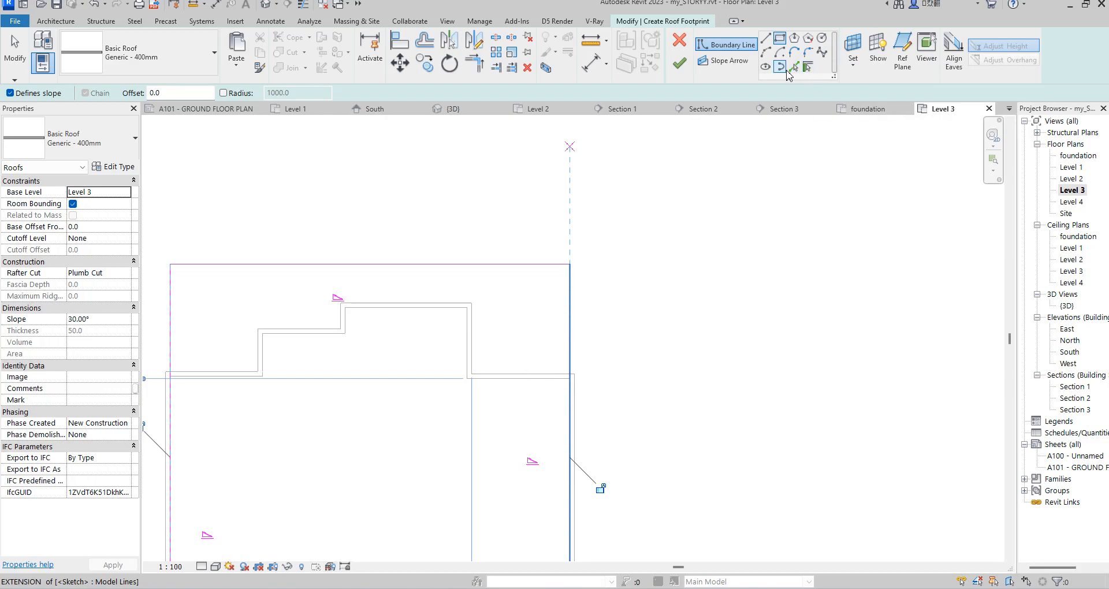
left_click(795, 69)
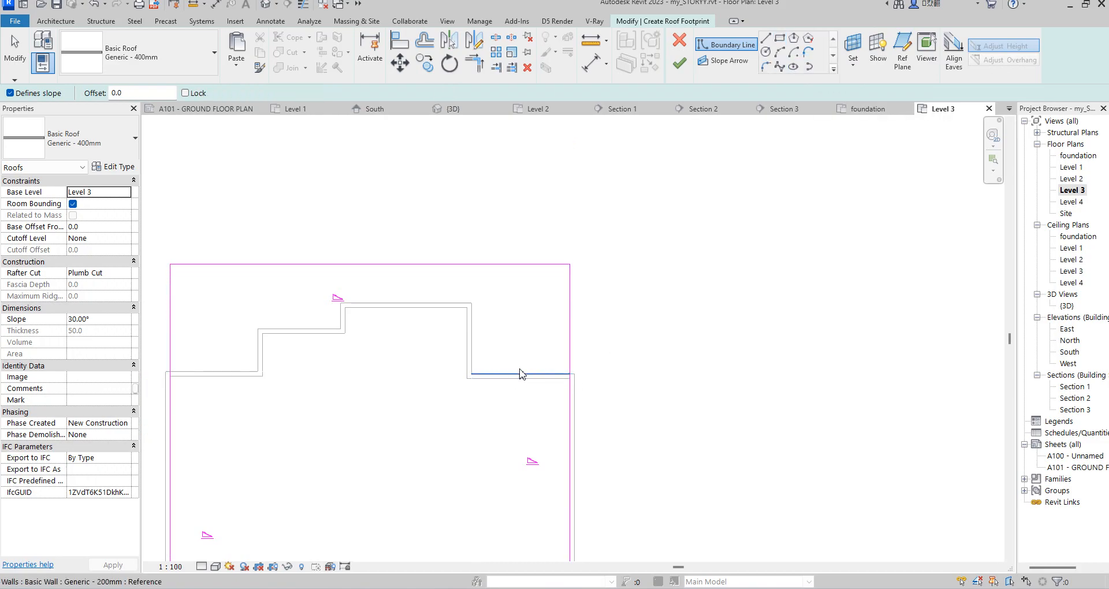
left_click(520, 379)
left_click(466, 342)
left_click(416, 309)
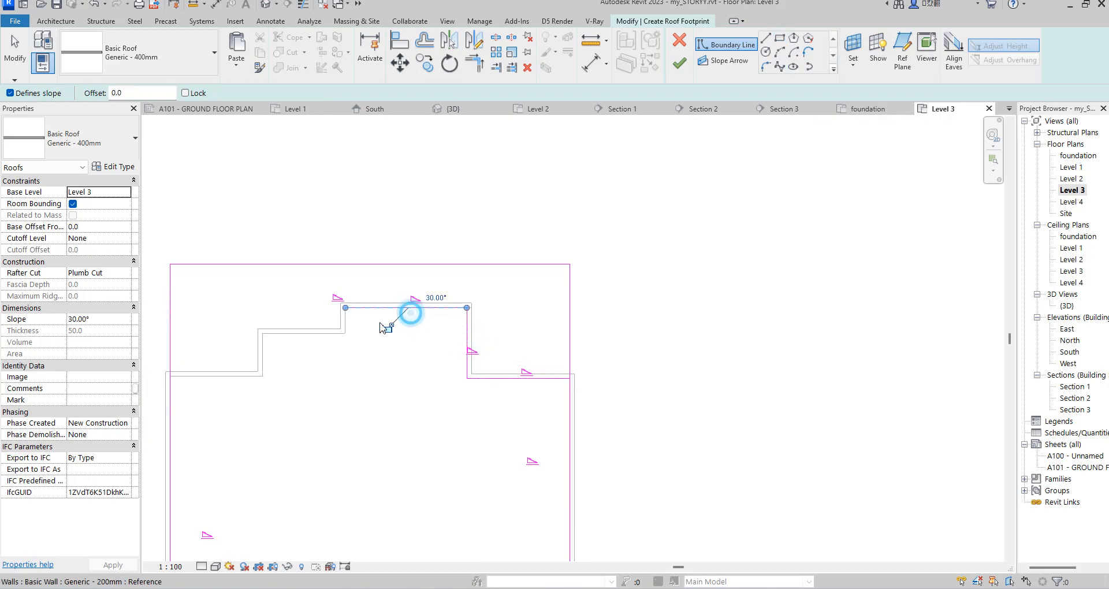
scroll(305, 339, "up", 3)
left_click(302, 334)
left_click(376, 311)
scroll(421, 302, "down", 2)
left_click(325, 338)
left_click(300, 353)
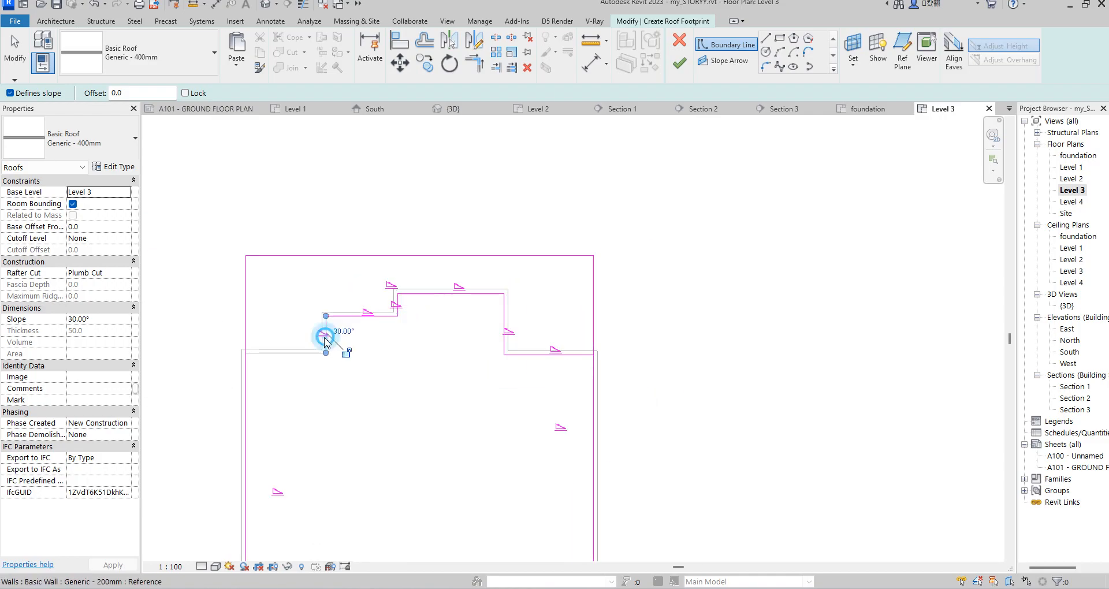
Step: Trim both long side boundary lines to corners with the adjoining picked segments of the stepped end
left_click(474, 63)
left_click(594, 397)
left_click(268, 349)
left_click(243, 372)
Step: Delete the leftover rectangle line lying beyond the stepped end of the roof boundary
scroll(442, 249, "down", 2)
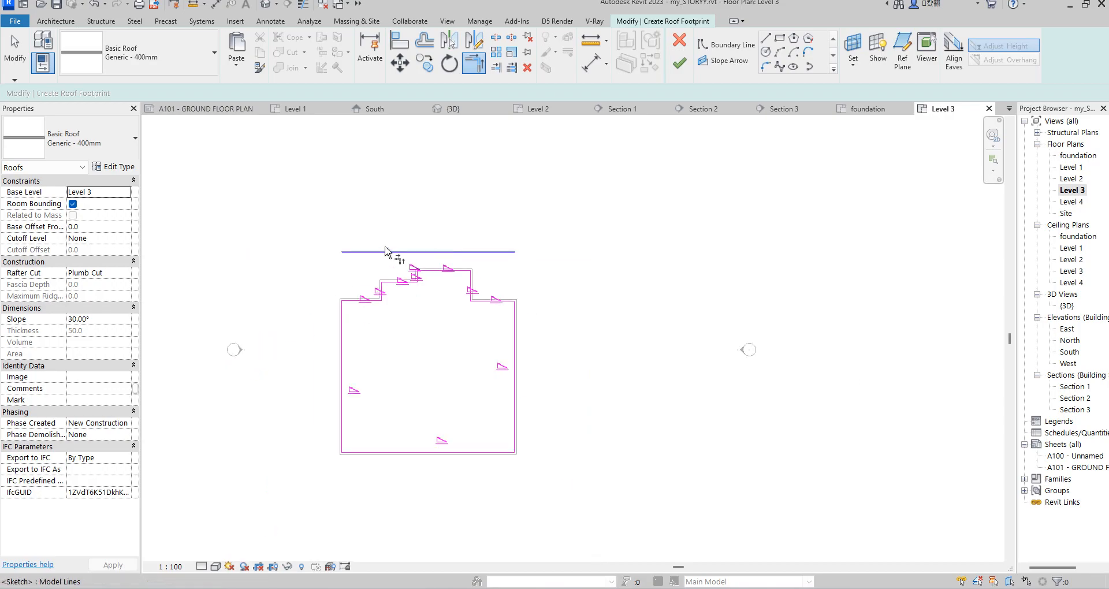
right_click(458, 202)
left_click(523, 212)
right_click(495, 210)
left_click(514, 218)
left_click(498, 253)
key("Delete")
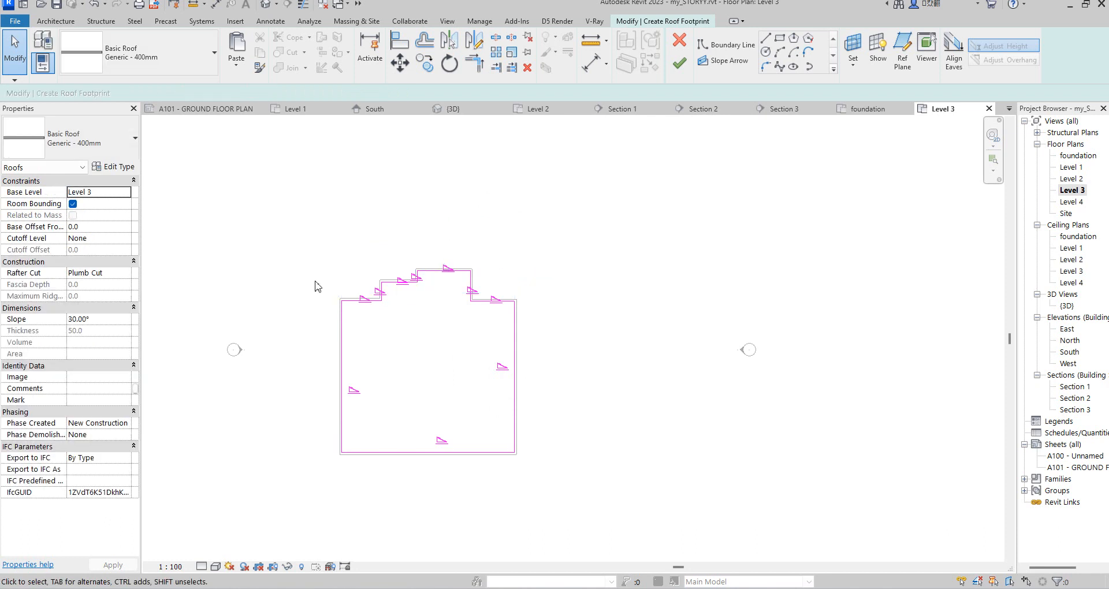
Step: Select the entire roof boundary and turn off Defines Slope for all of its lines
left_click_drag(278, 201, 540, 361)
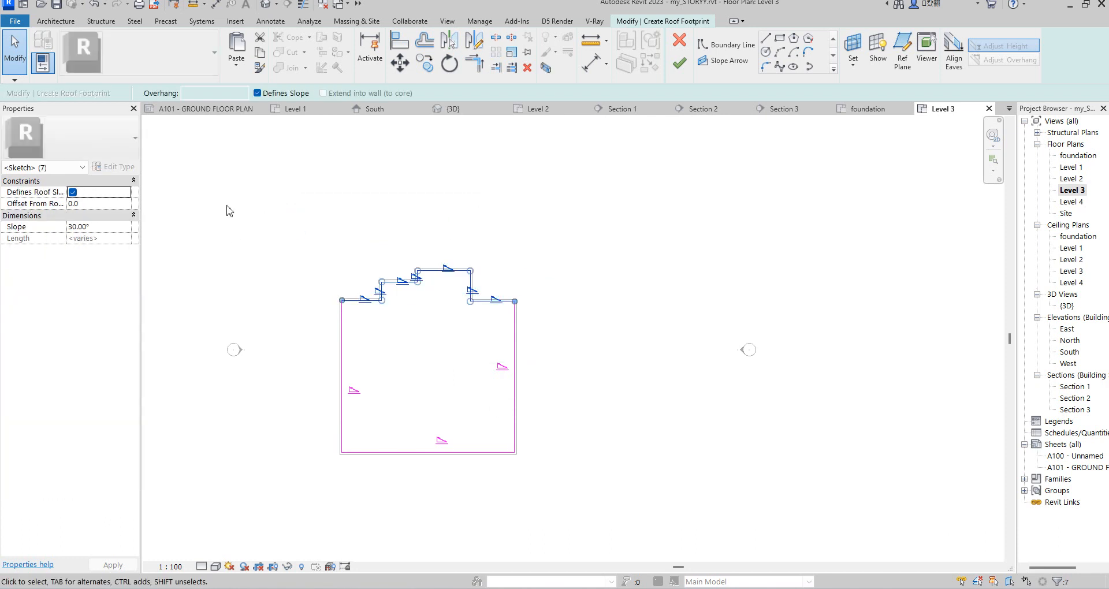
left_click_drag(259, 208, 533, 499)
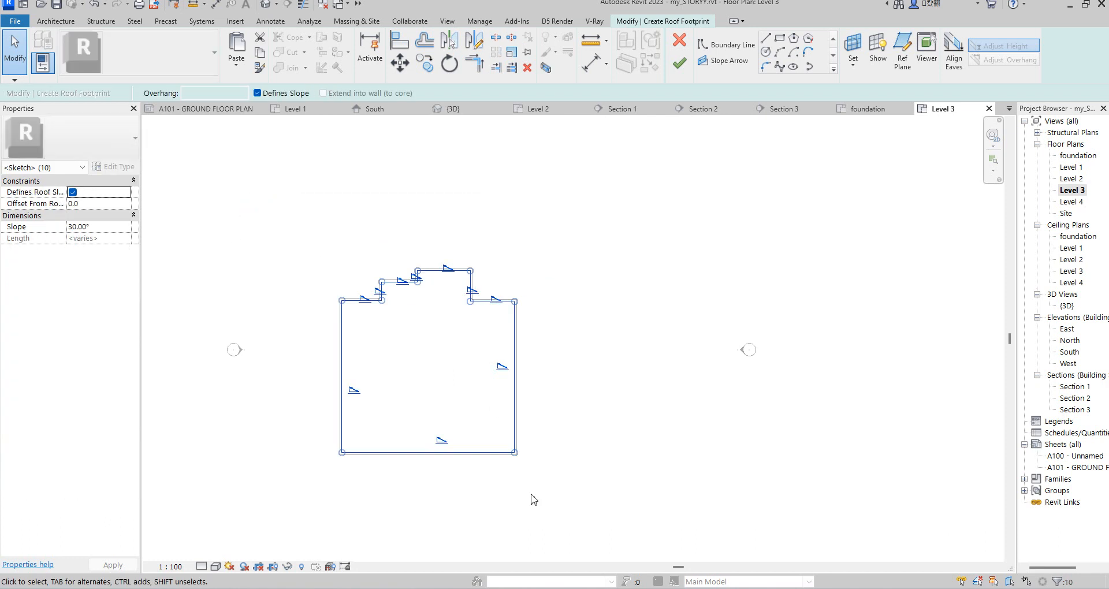
left_click(257, 93)
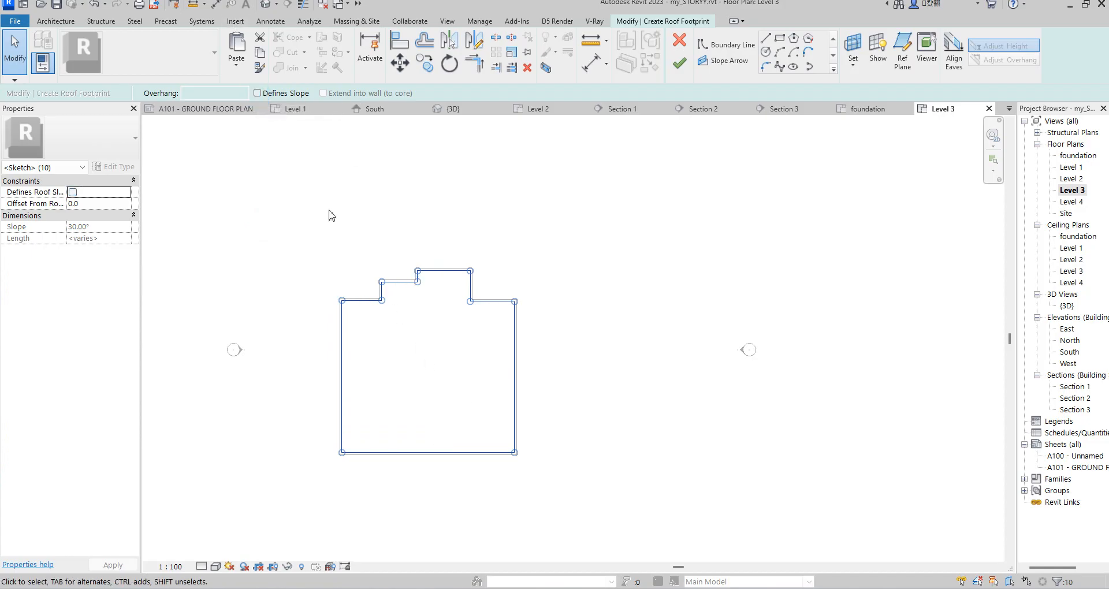
left_click(290, 266)
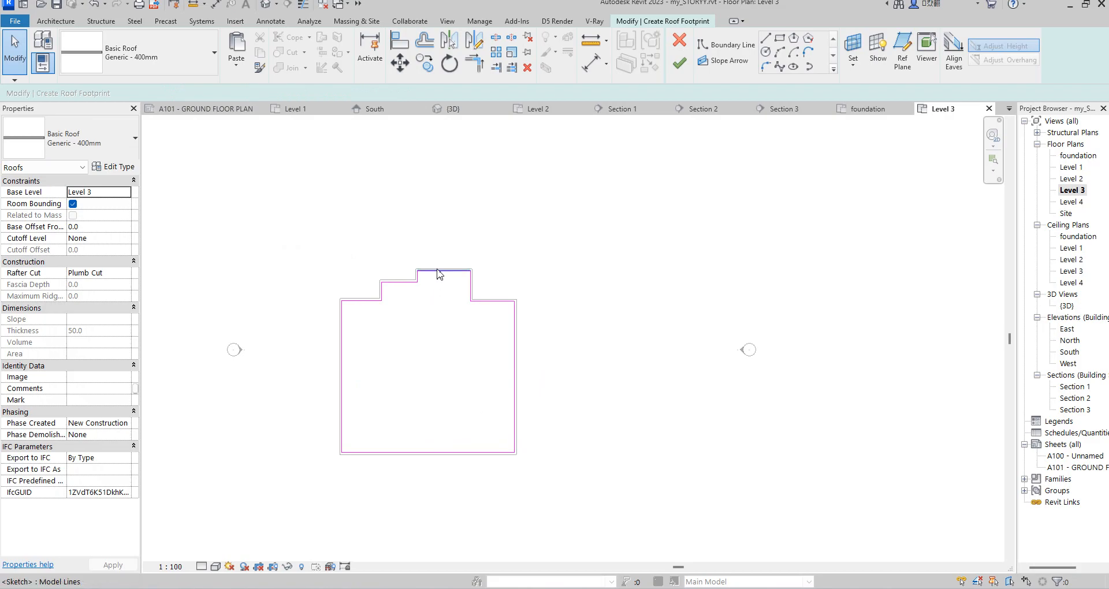
Step: Turn on Defines Roof Slope for the outermost boundary line of the stepped end only
left_click(436, 271)
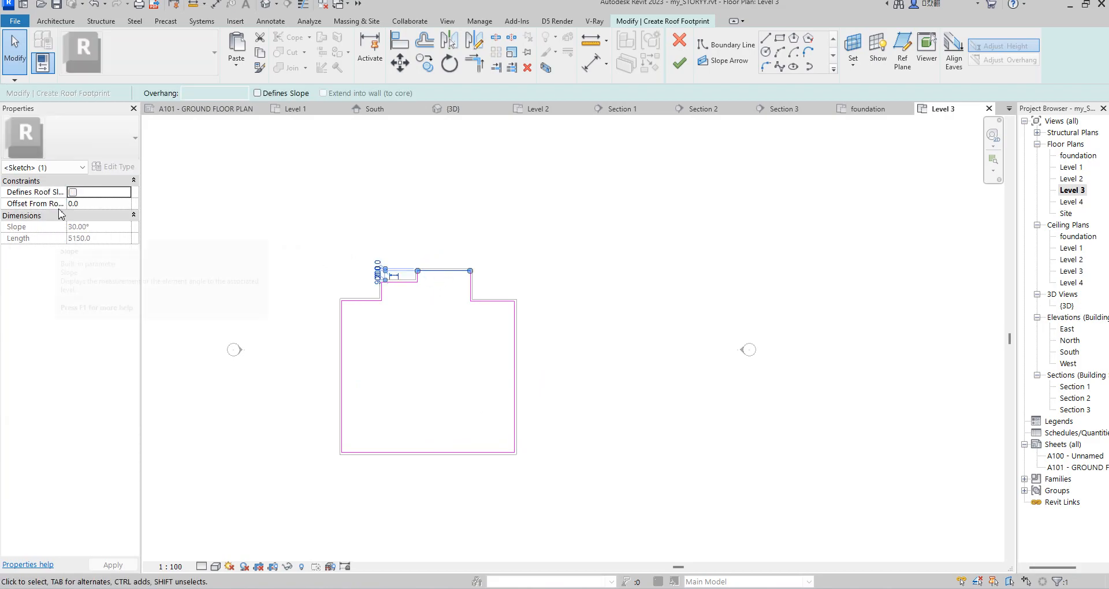
left_click(73, 192)
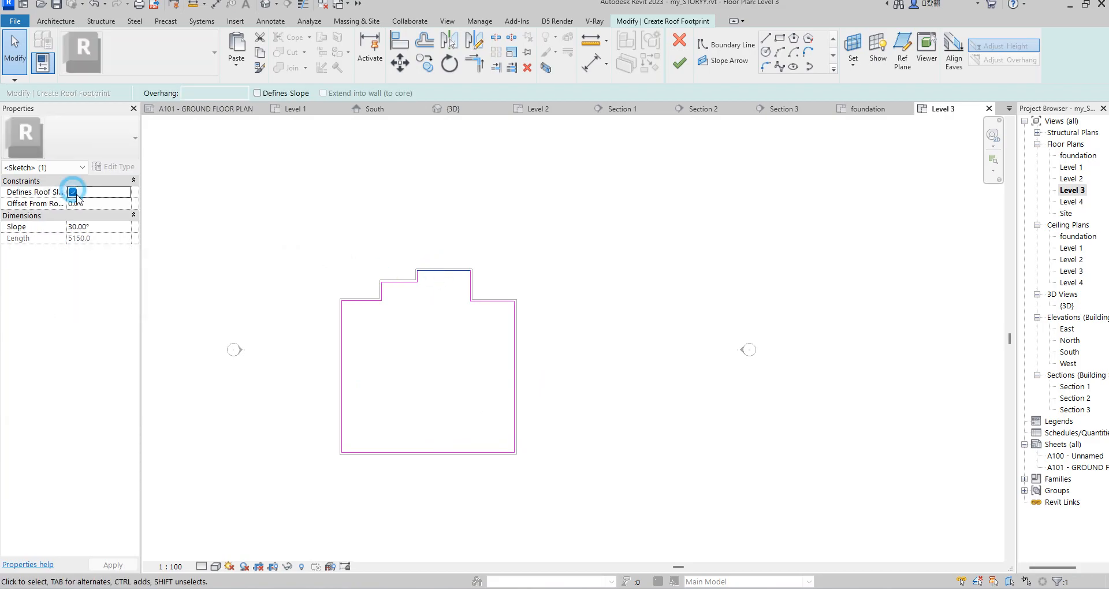
left_click(376, 219)
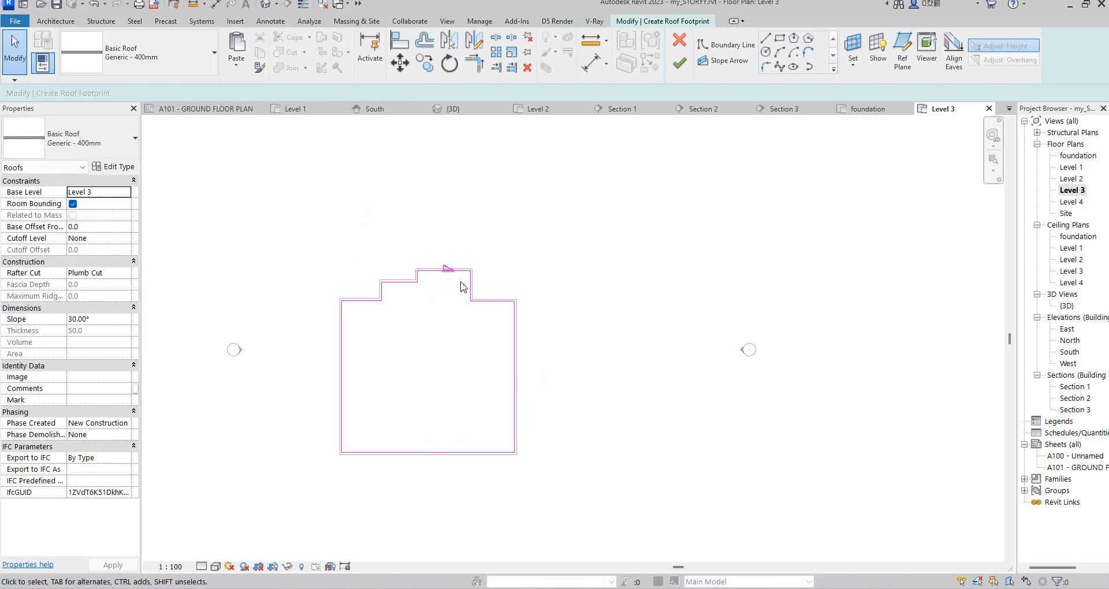
Step: Finish the roof footprint from the 3D view without attaching the highlighted walls to the roof
double_click(1067, 308)
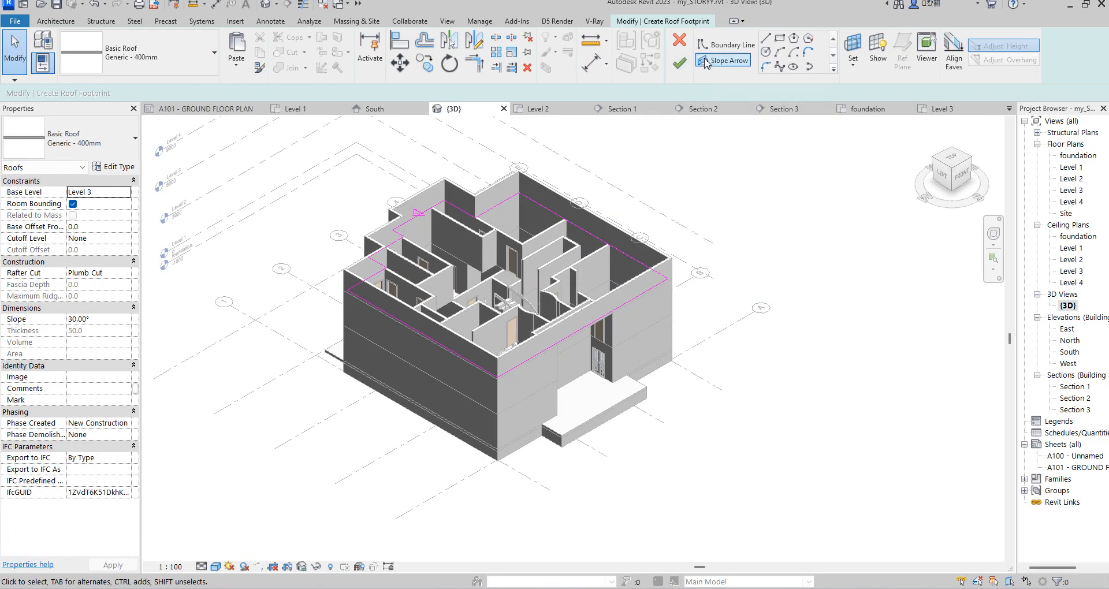
left_click(680, 63)
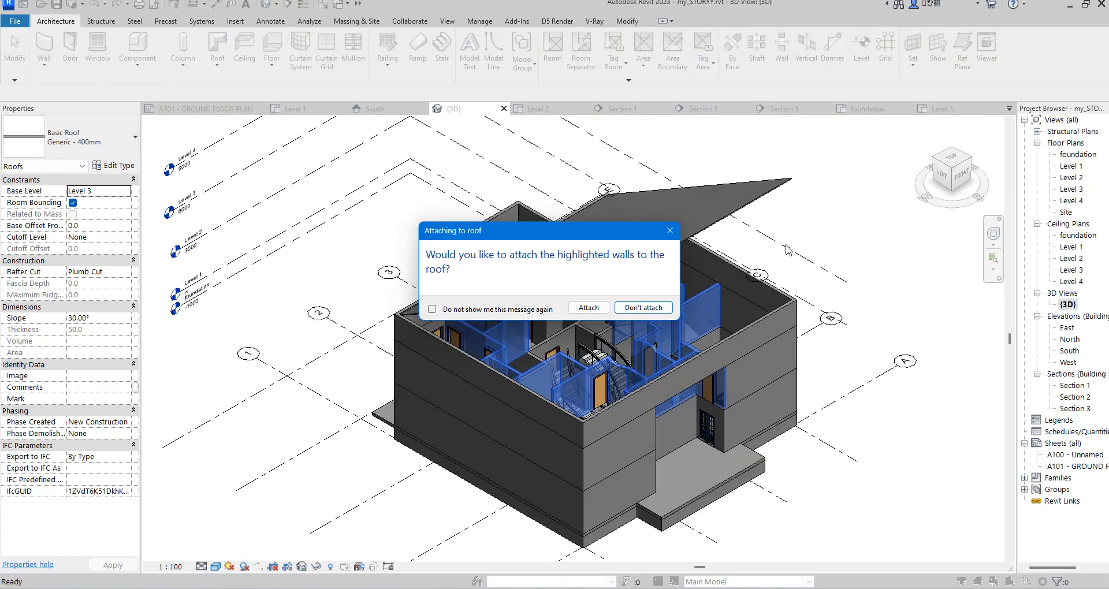
left_click(637, 312)
left_click(813, 180)
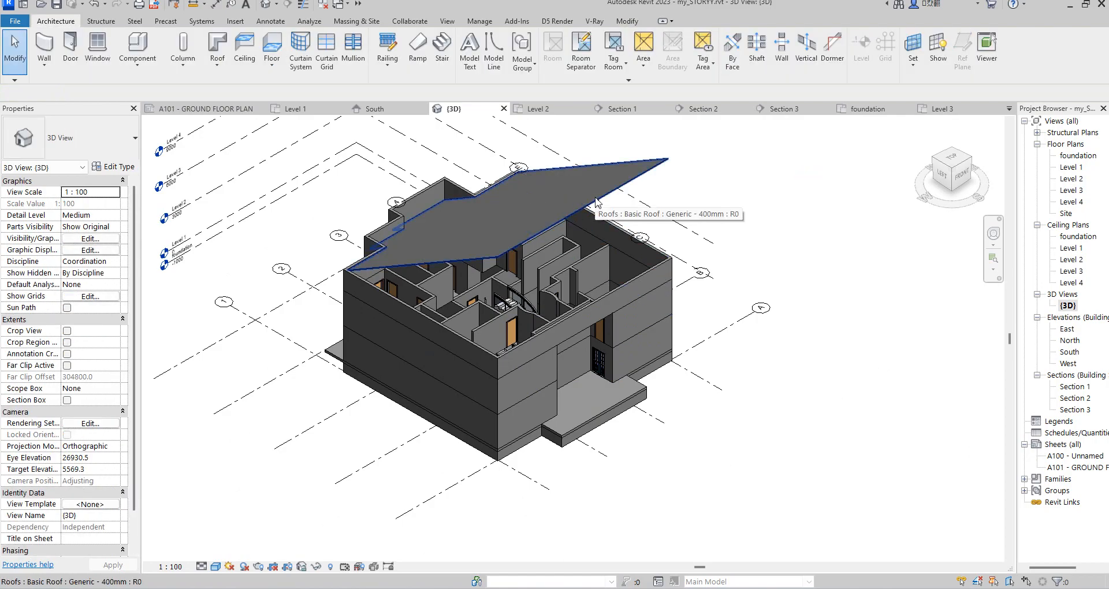
Step: Set the slope of the new Level 3 roof to 4°
scroll(542, 252, "up", 3)
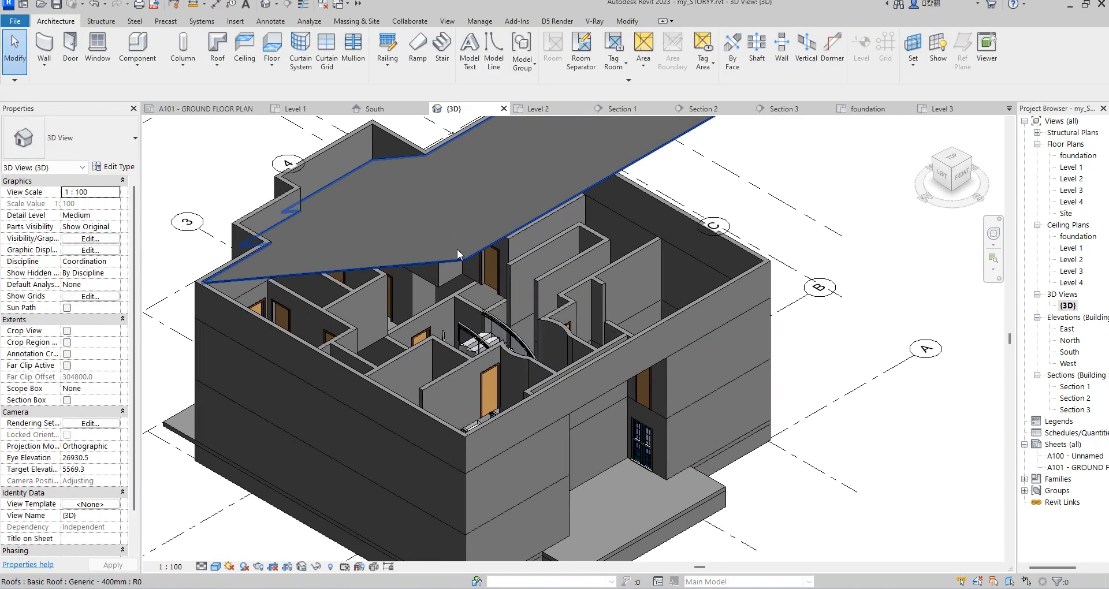
scroll(458, 270, "down", 2)
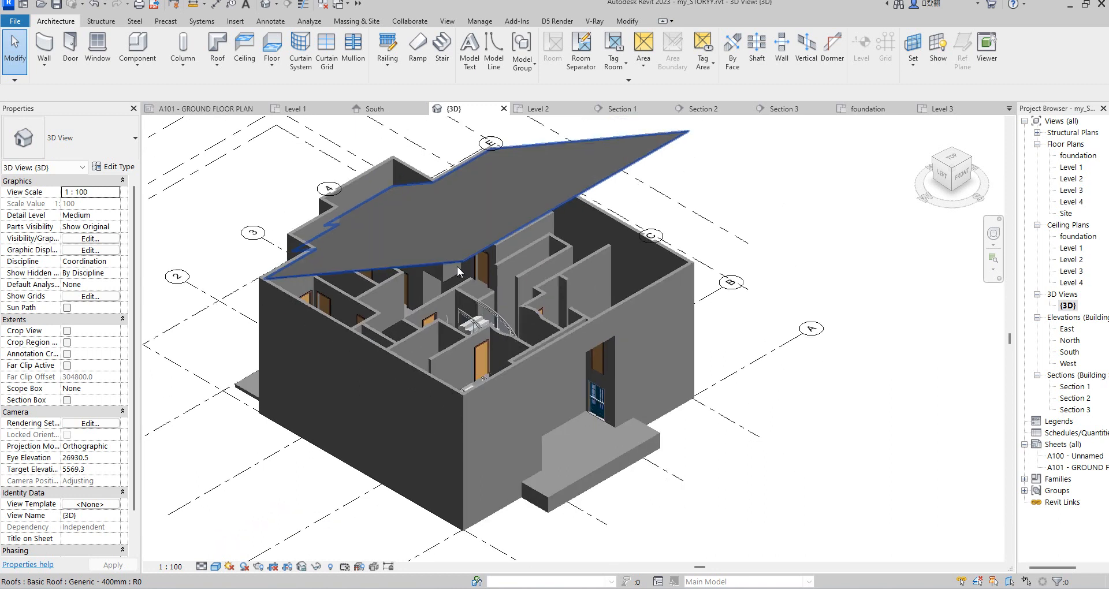
left_click(511, 235)
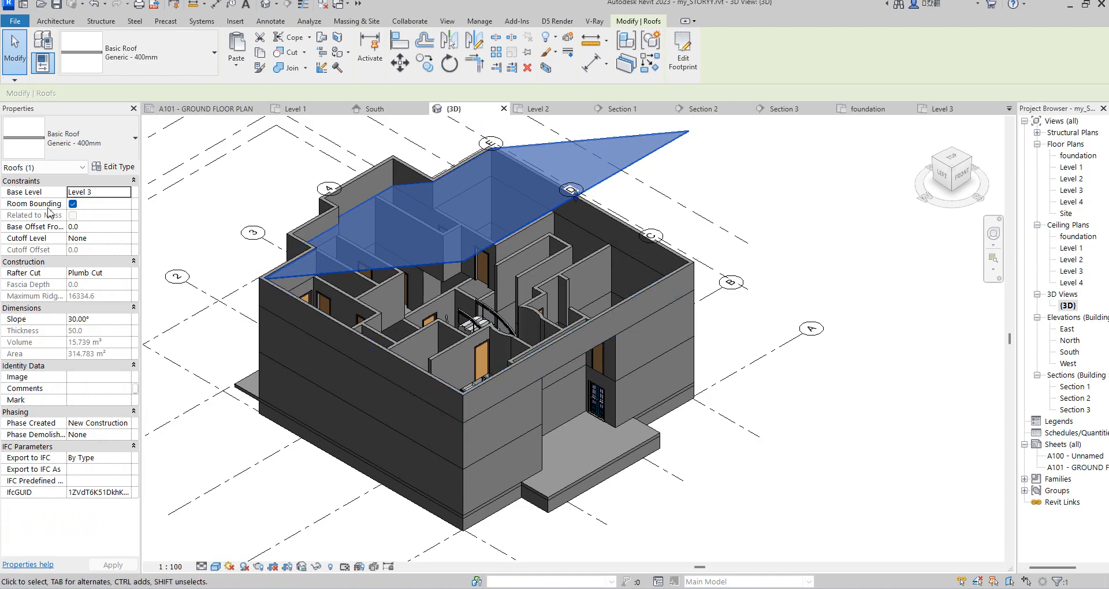
left_click(97, 320)
type("4")
key("Return")
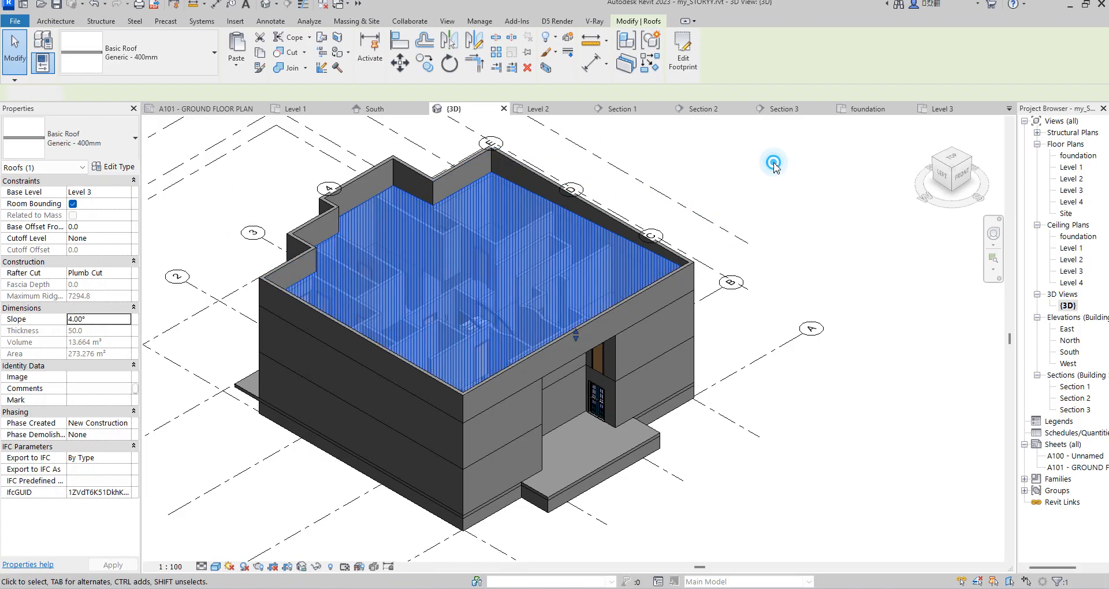
left_click(774, 164)
Step: Open the Default Wall material from the structure layer of the Generic - 200mm type used by the Level 1 side wall with the door
scroll(411, 483, "down", 4)
scroll(472, 454, "up", 3)
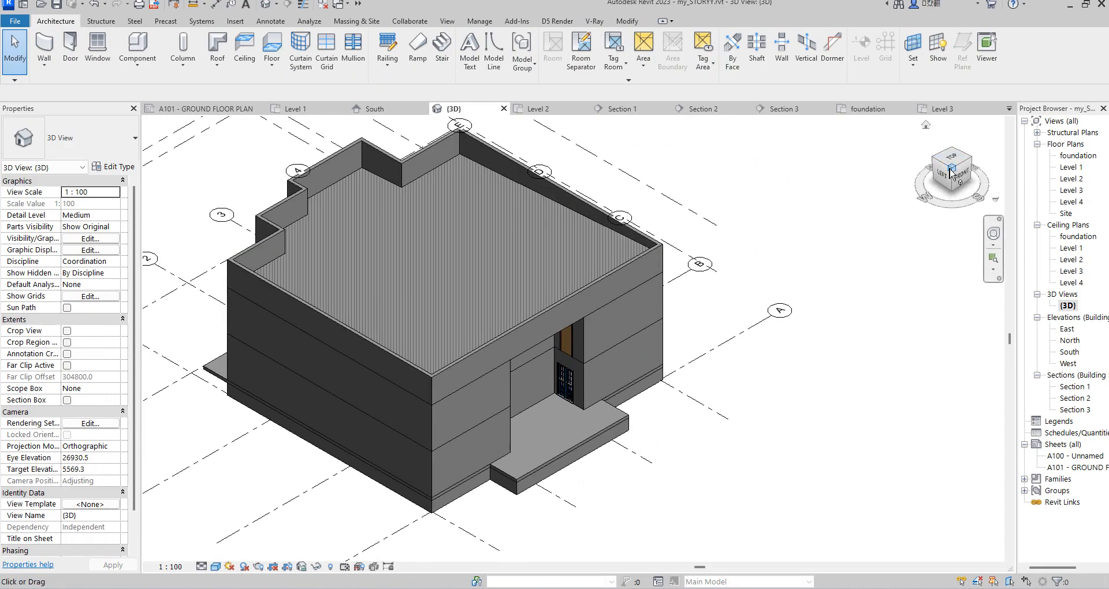
mouse_move(952, 173)
left_mouse_down()
mouse_move(782, 141)
mouse_move(696, 151)
left_mouse_up()
left_click(978, 165)
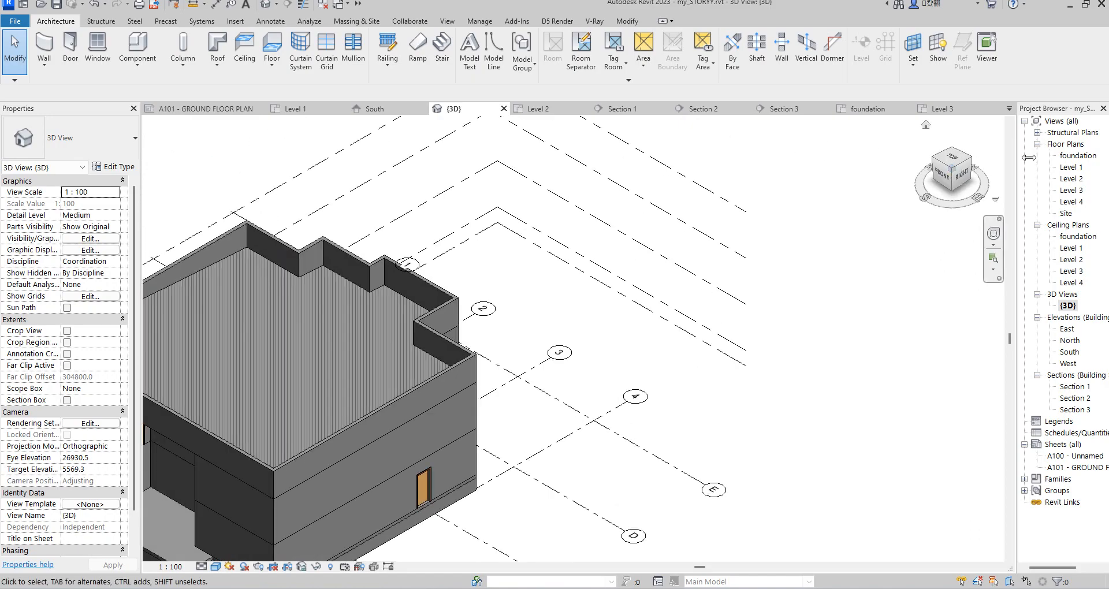
scroll(567, 326, "down", 5)
scroll(564, 426, "up", 4)
left_click(561, 430)
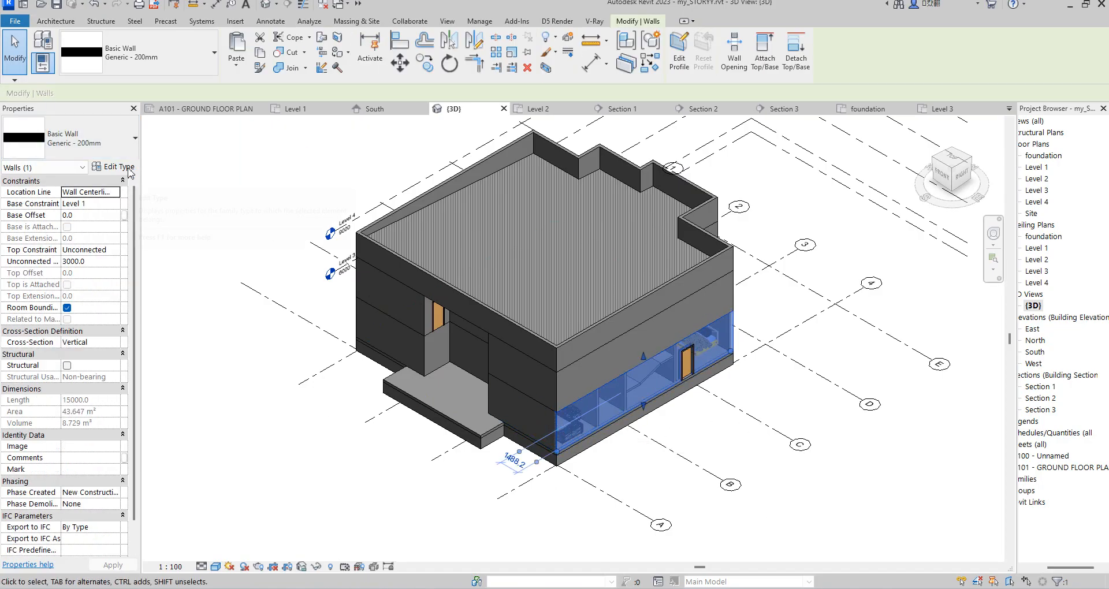
left_click(127, 168)
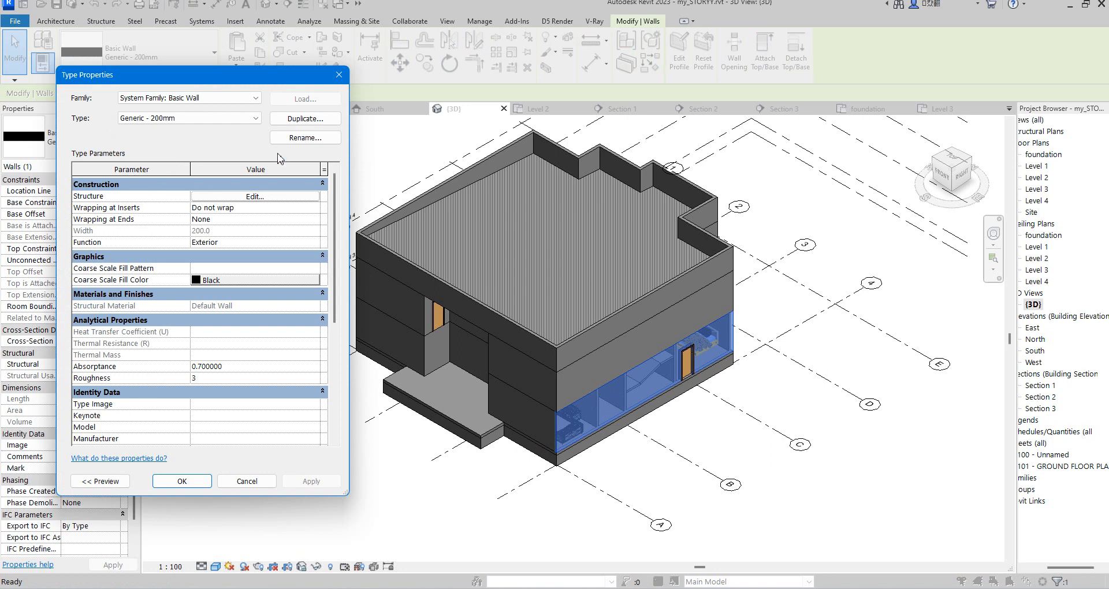
left_click(257, 197)
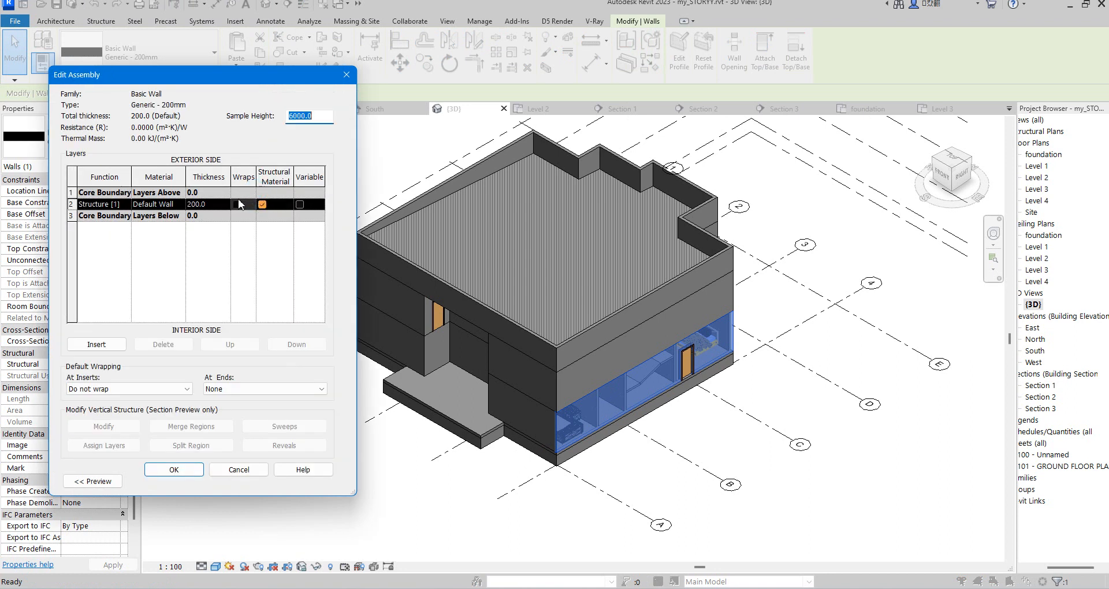
left_click(181, 203)
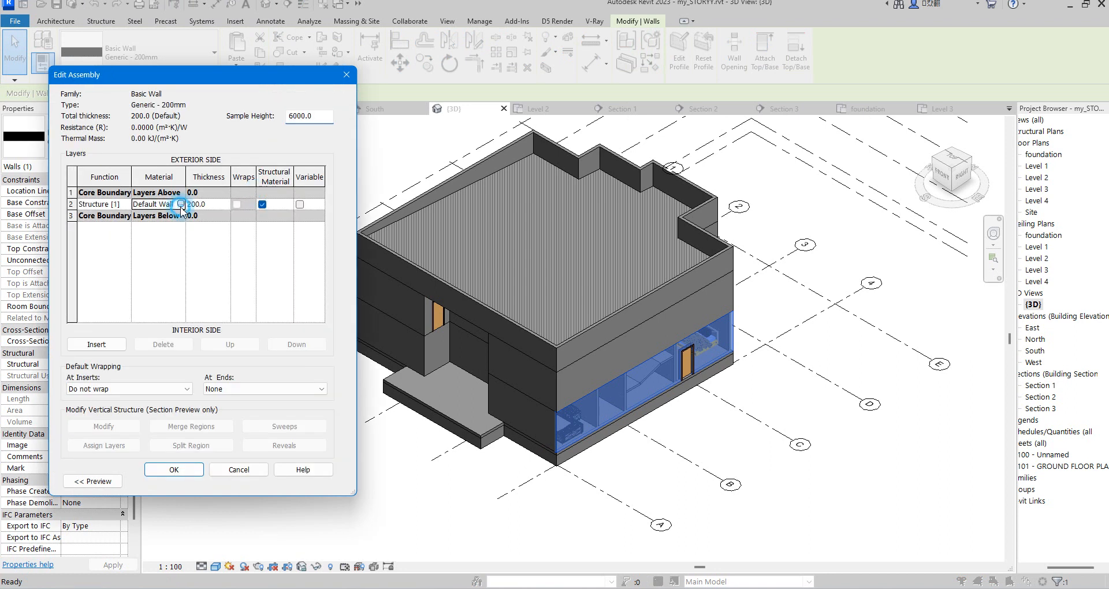
left_click(181, 204)
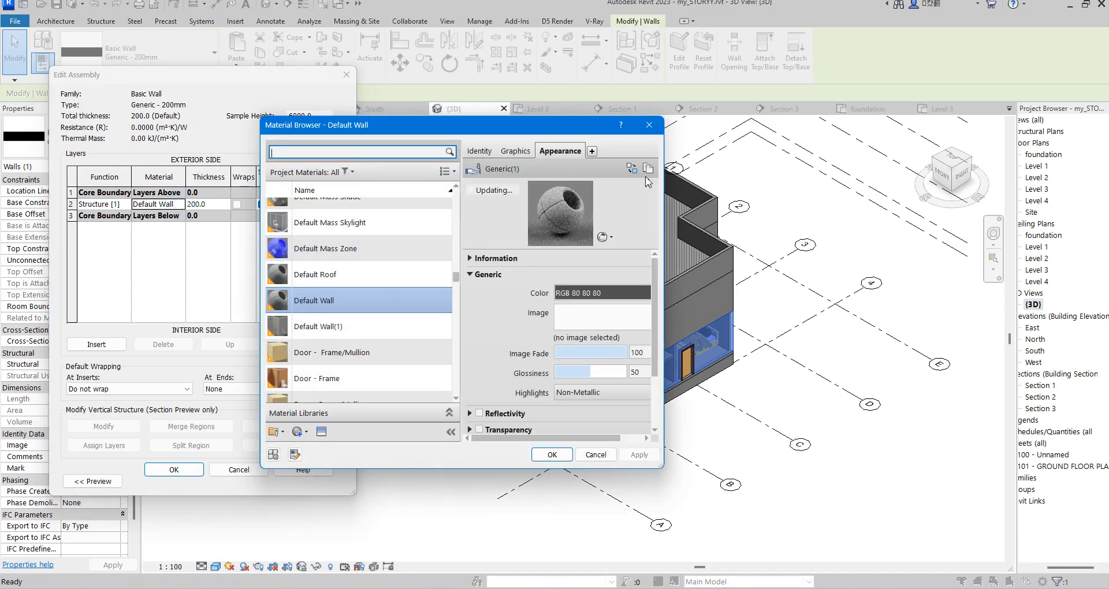
Step: Start replacing the Default Wall material's appearance asset and show the glossy Wall Paint assets of the Appearance Library
left_click(632, 168)
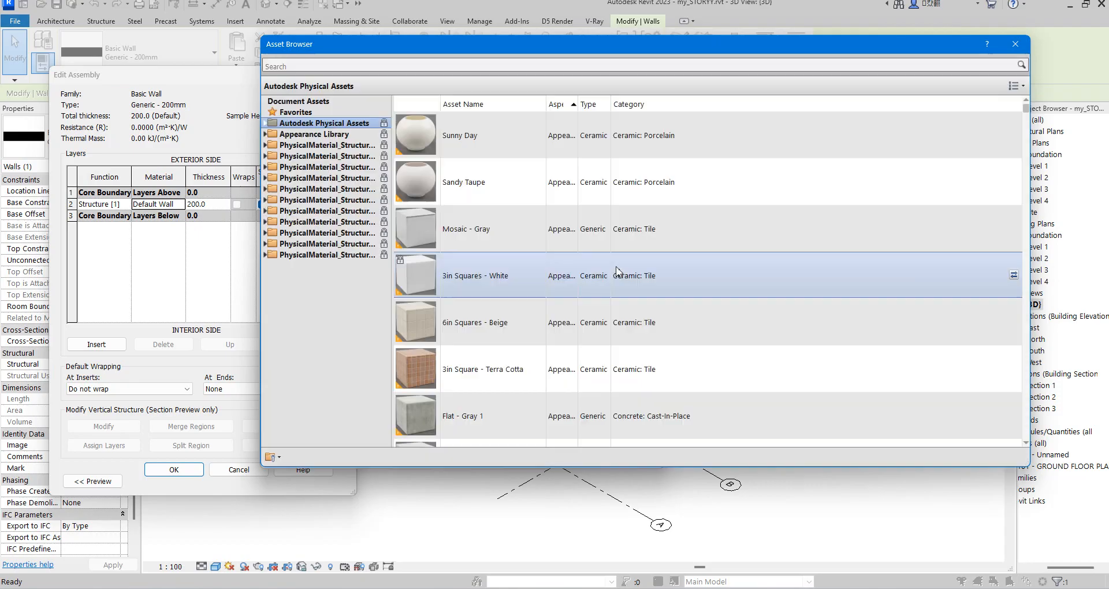
left_click(265, 135)
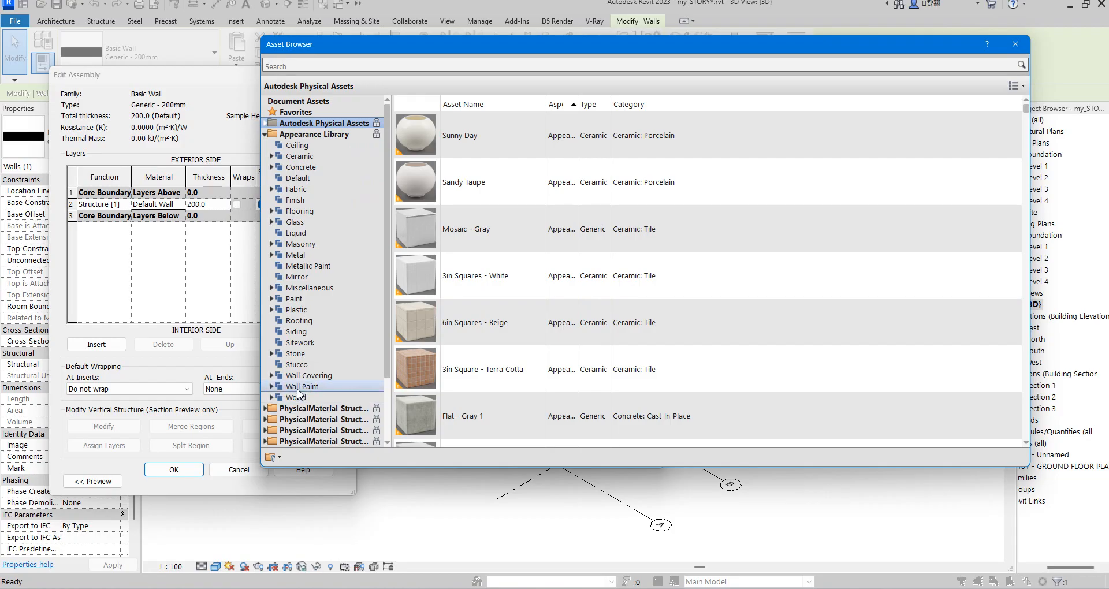
left_click(269, 388)
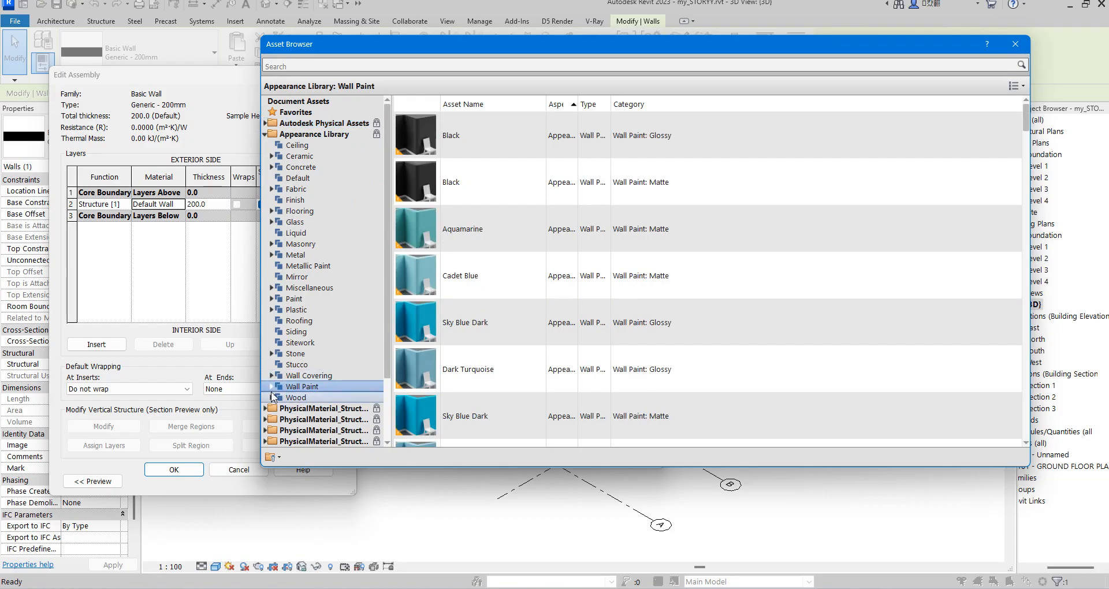
left_click(272, 388)
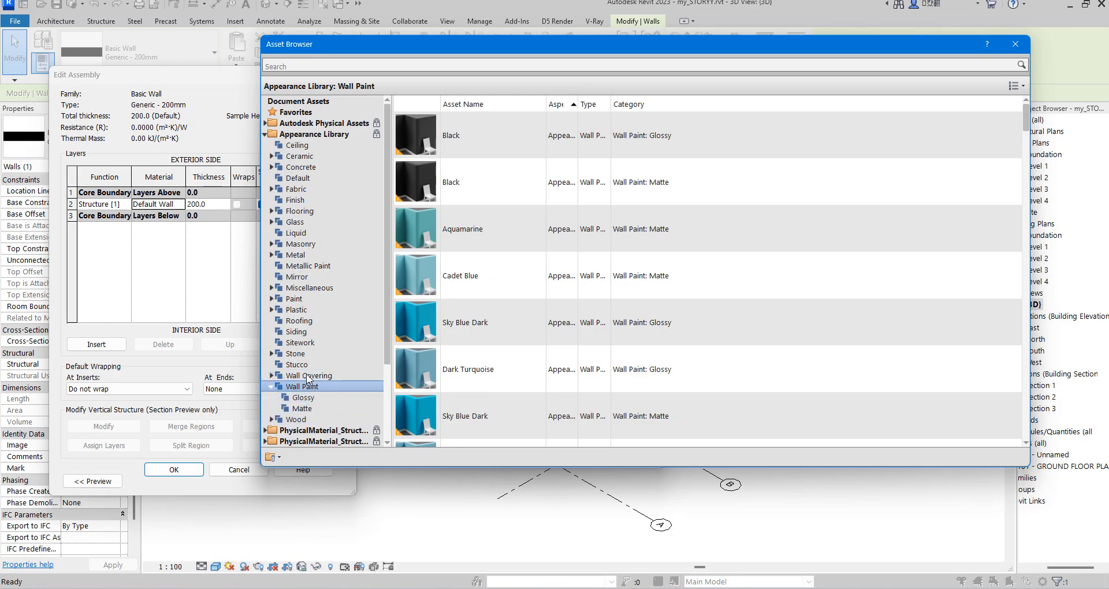
left_click(302, 398)
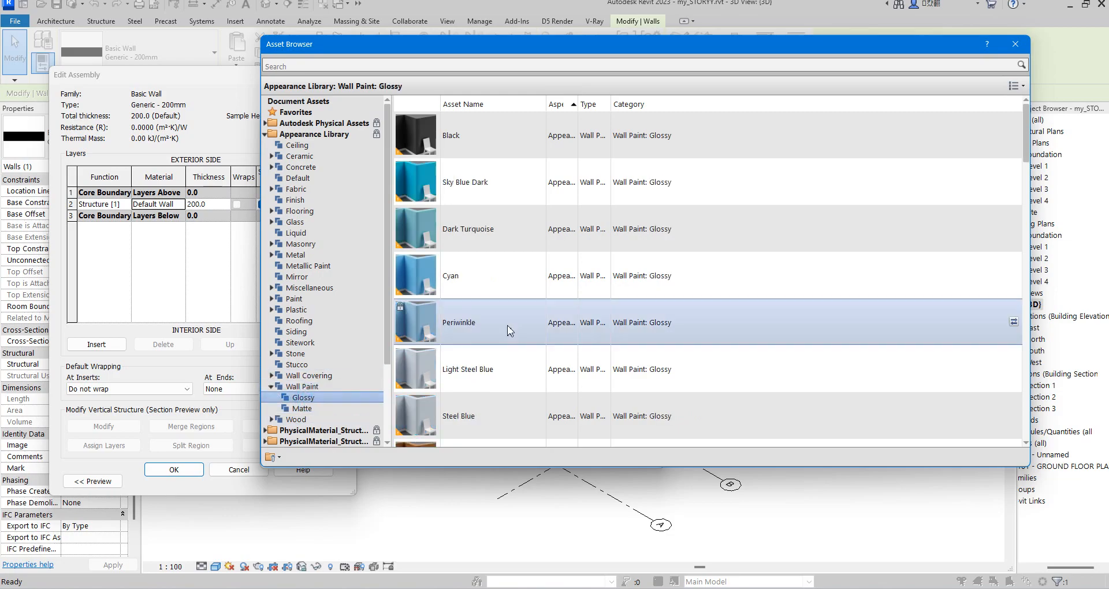
Step: Replace the Default Wall appearance with the glossy Light Beige wall paint and accept the material and wall type changes
scroll(506, 356, "down", 3)
scroll(506, 356, "down", 5)
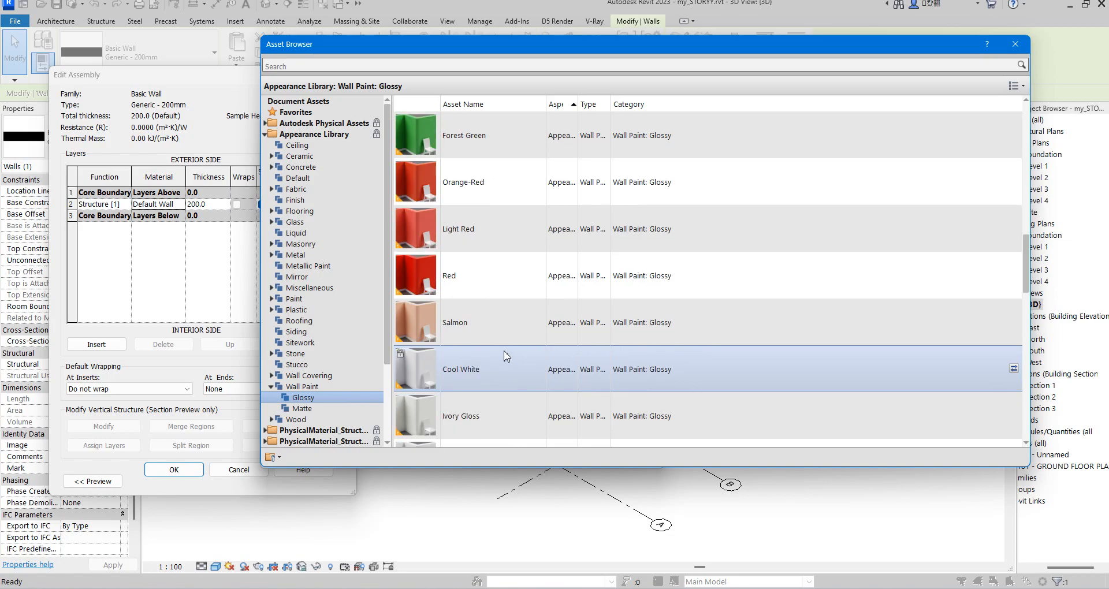
scroll(506, 355, "up", 5)
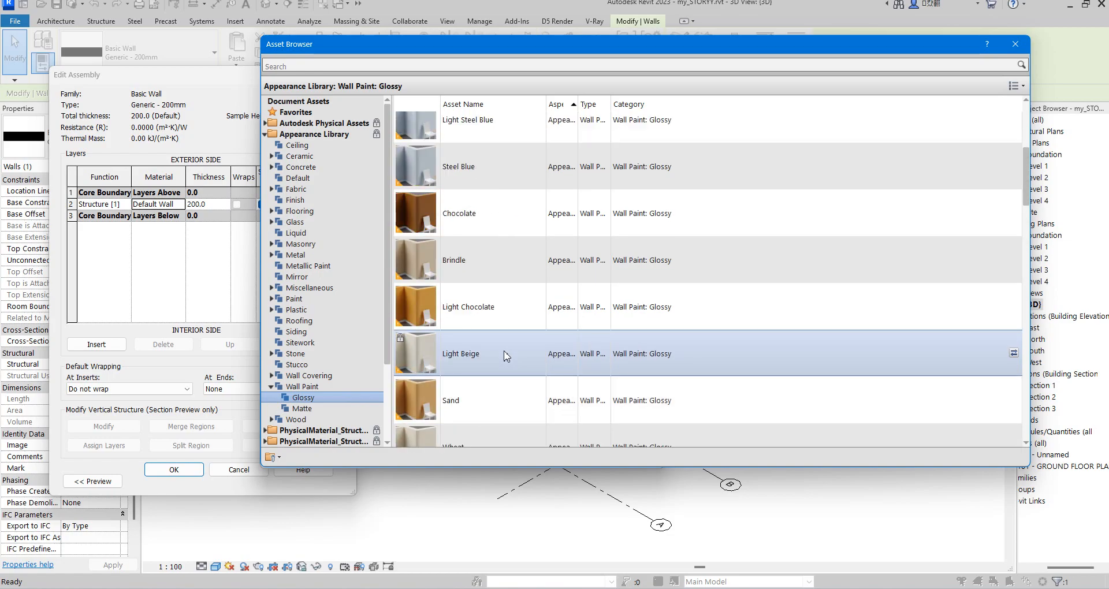
scroll(503, 351, "down", 3)
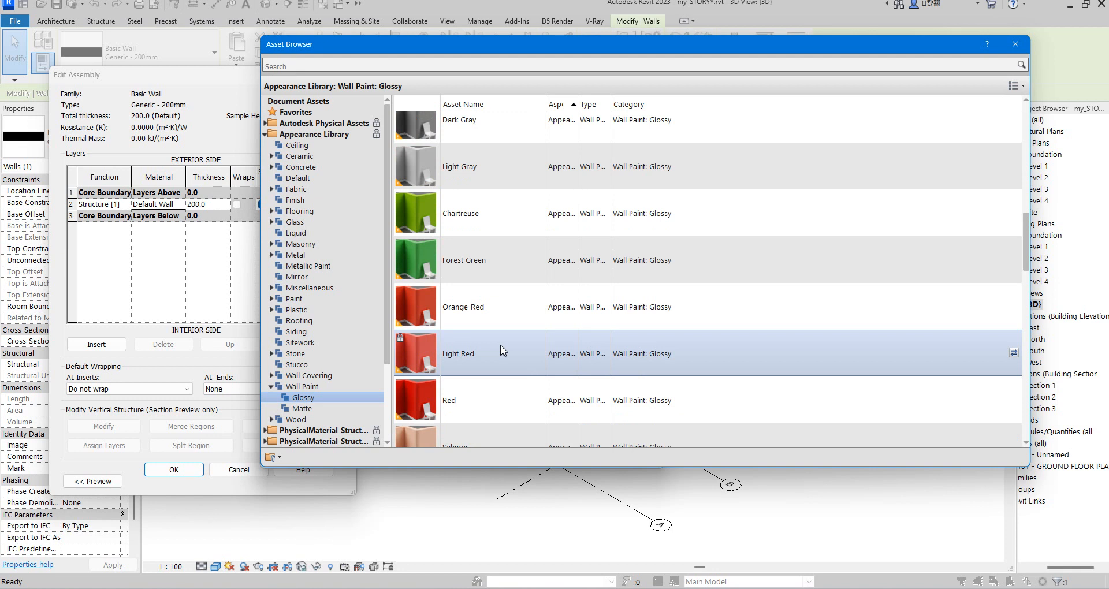
scroll(503, 350, "up", 3)
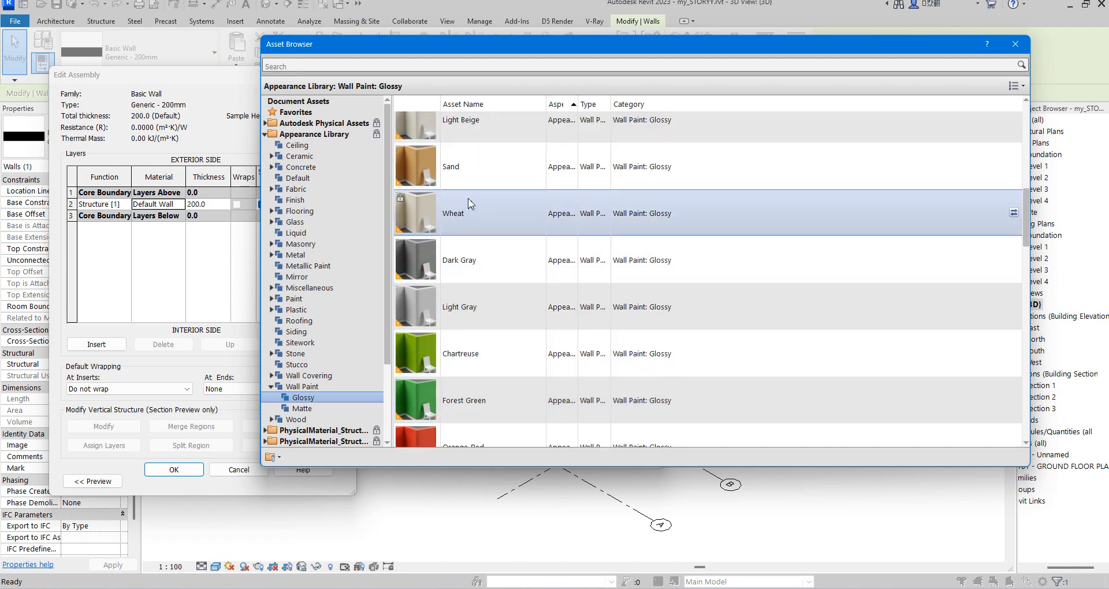
scroll(485, 127, "up", 1)
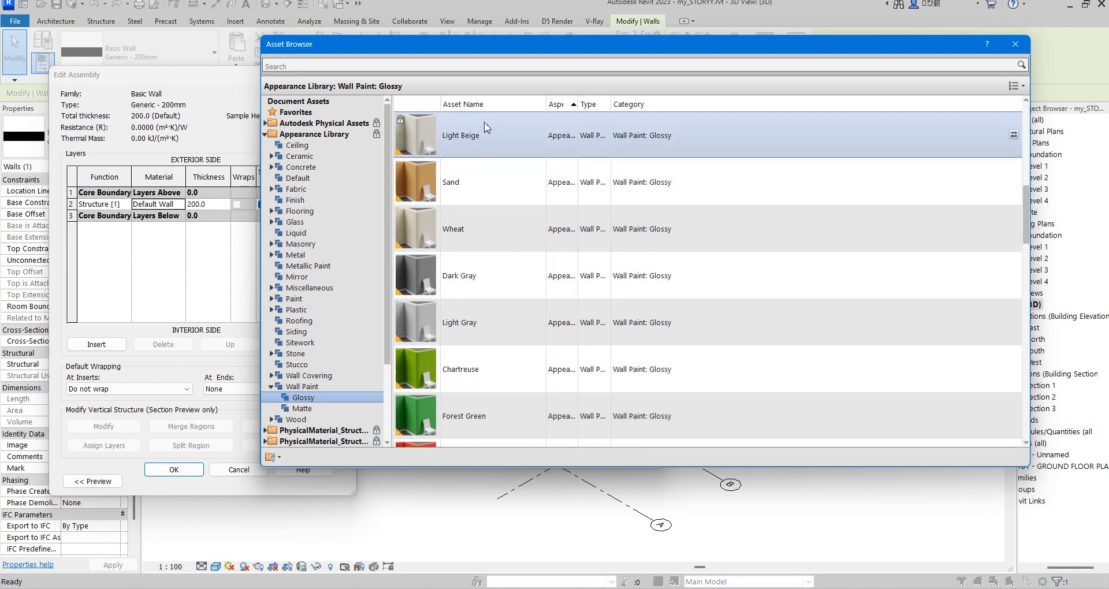
left_click(1015, 45)
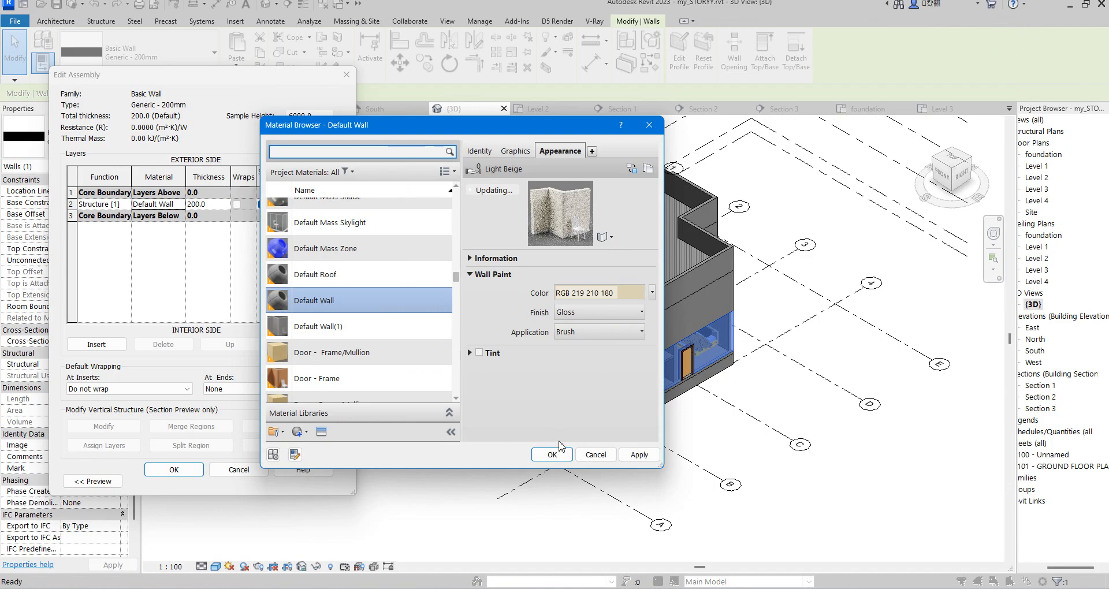
left_click(560, 455)
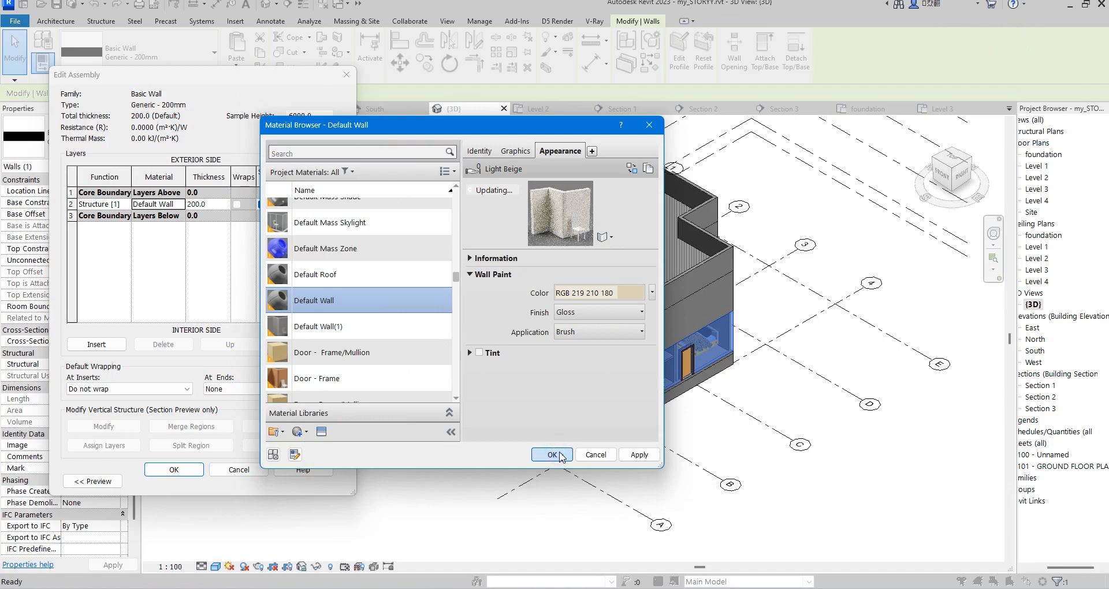
left_click(174, 470)
left_click(193, 483)
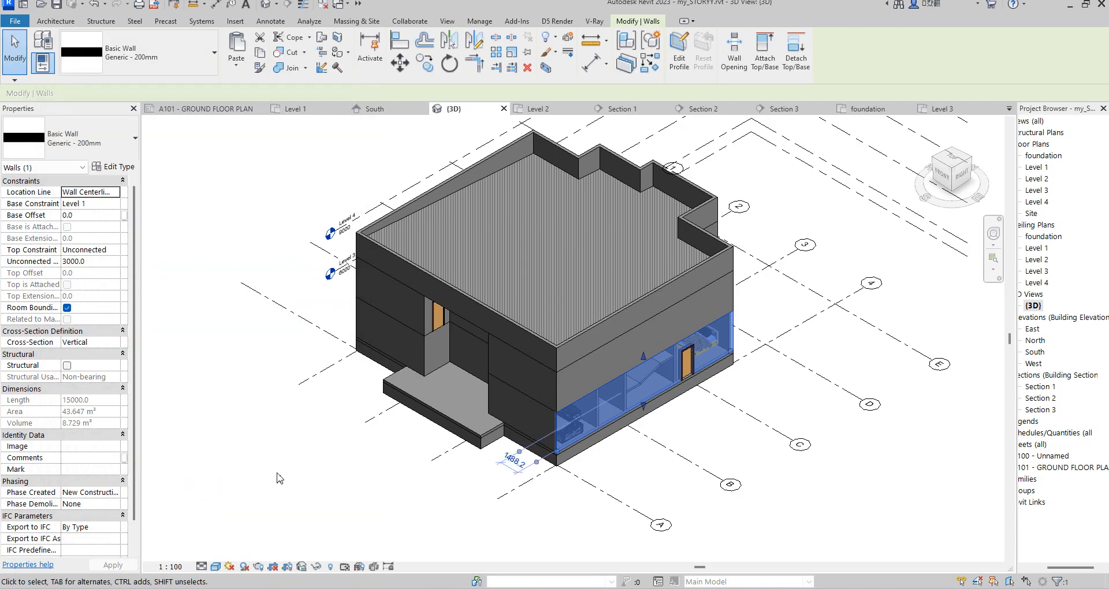
left_click(279, 478)
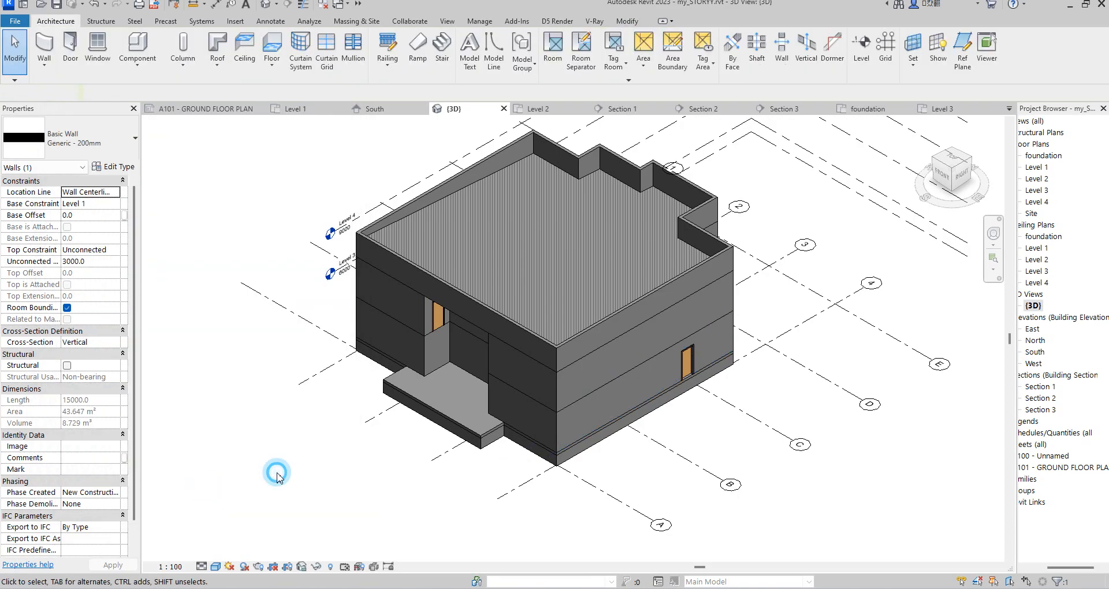
Step: Turn on Use Render Appearance for the Default Wall material of the Generic - 200mm wall type and accept the type changes
left_click(555, 426)
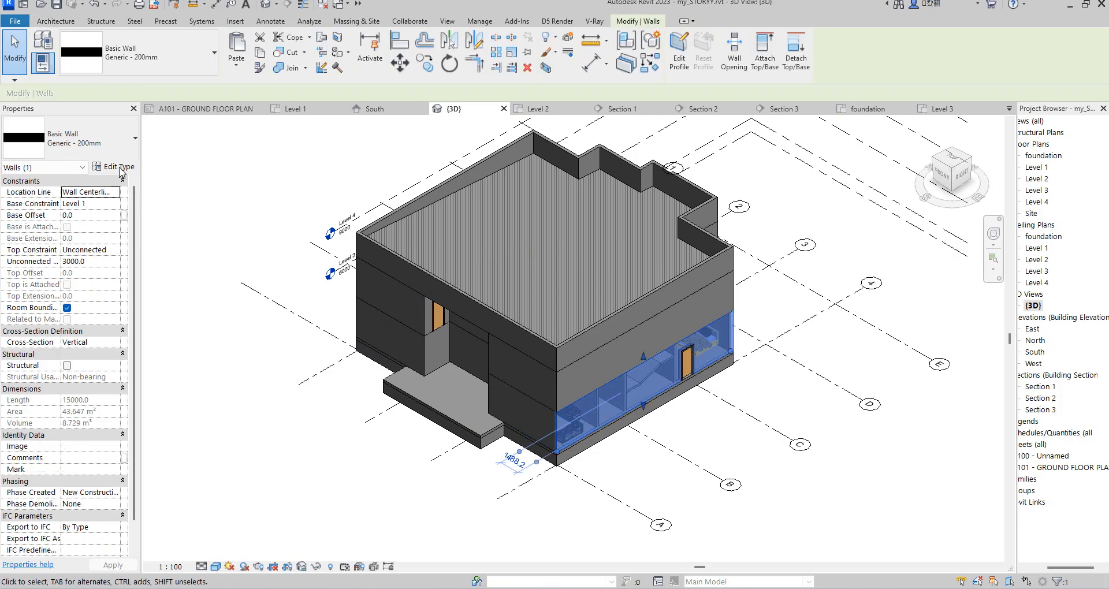
left_click(114, 166)
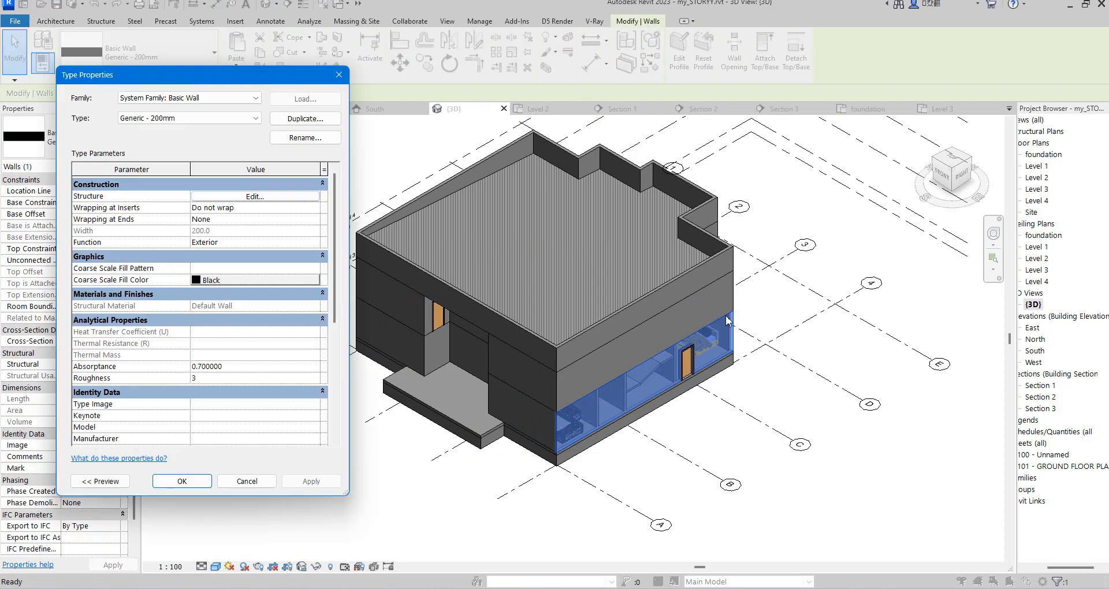
left_click(255, 197)
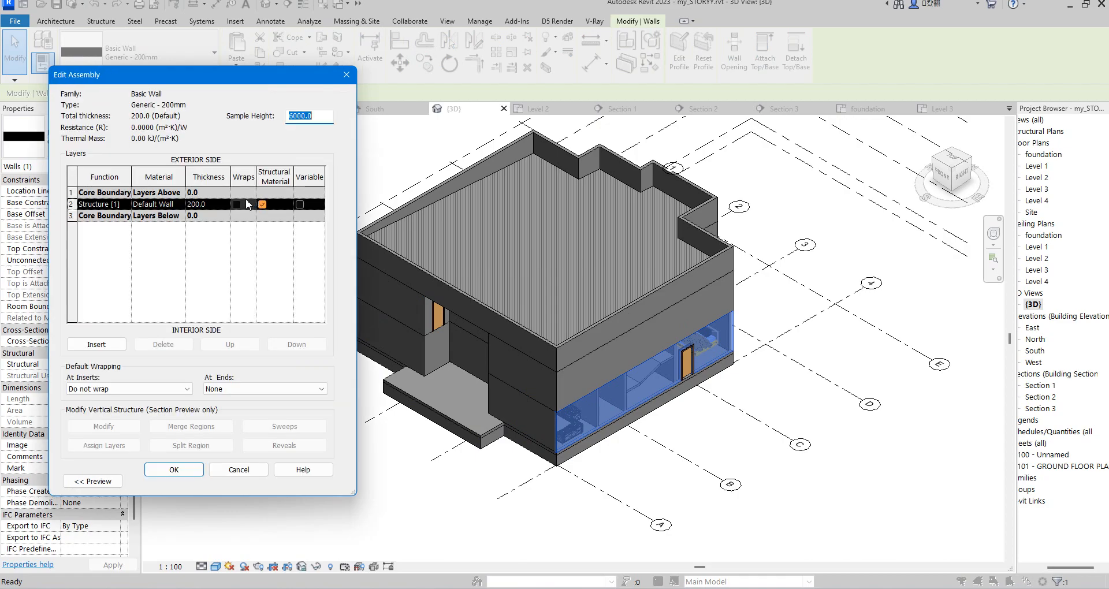
left_click(173, 204)
left_click(181, 204)
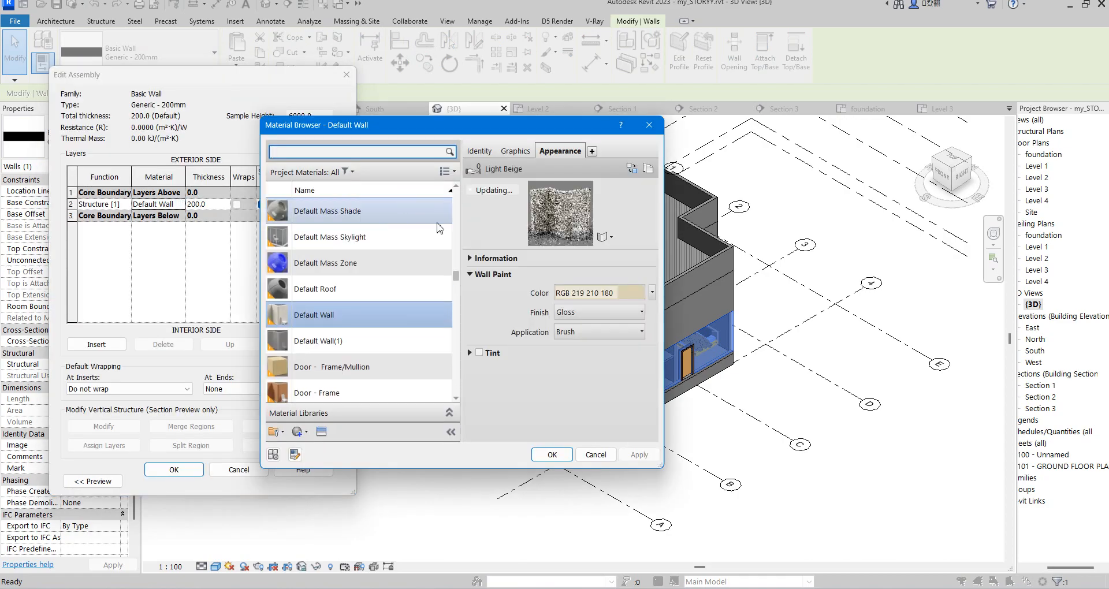
left_click(509, 153)
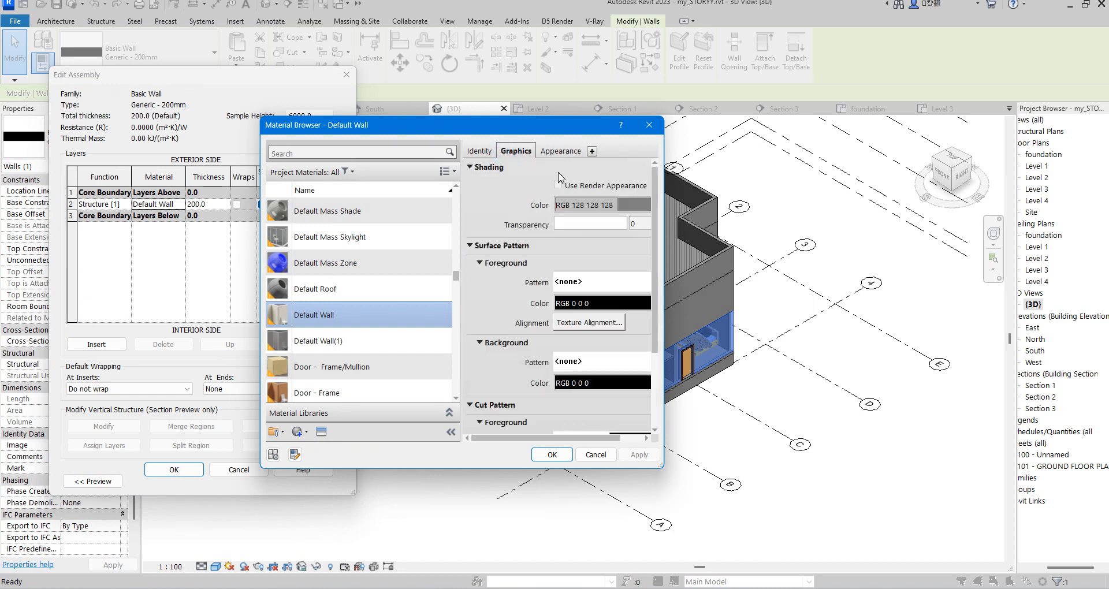
left_click(558, 186)
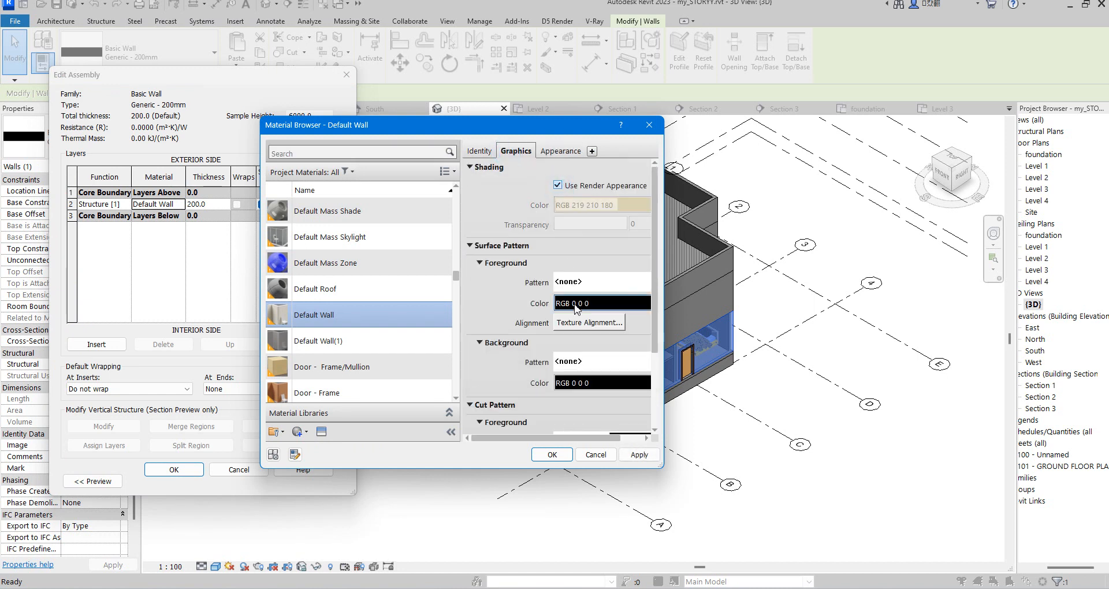
left_click(546, 457)
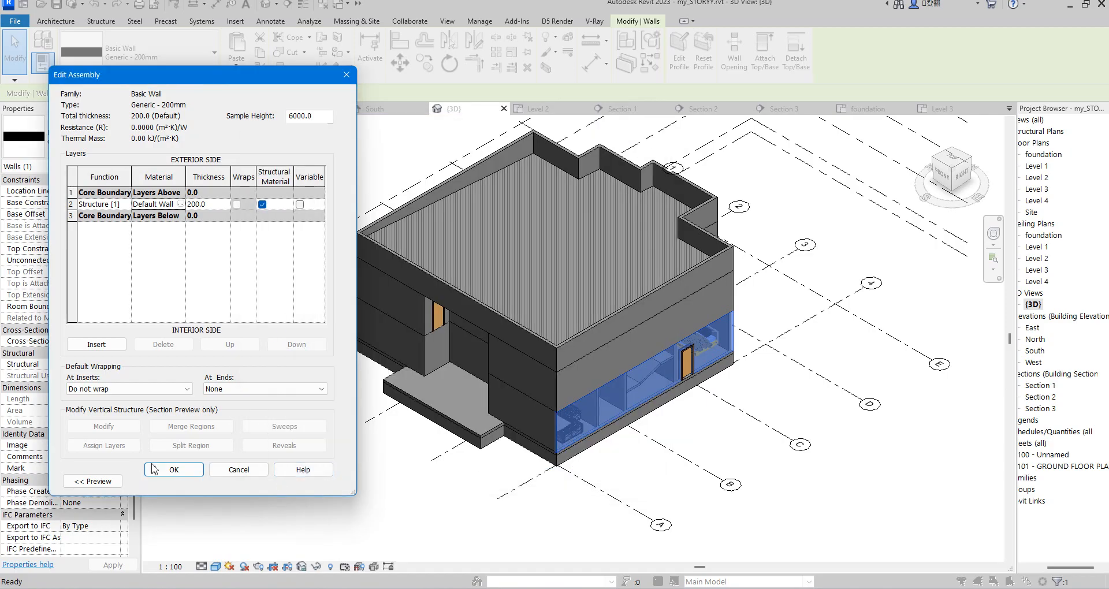
left_click(174, 469)
left_click(183, 482)
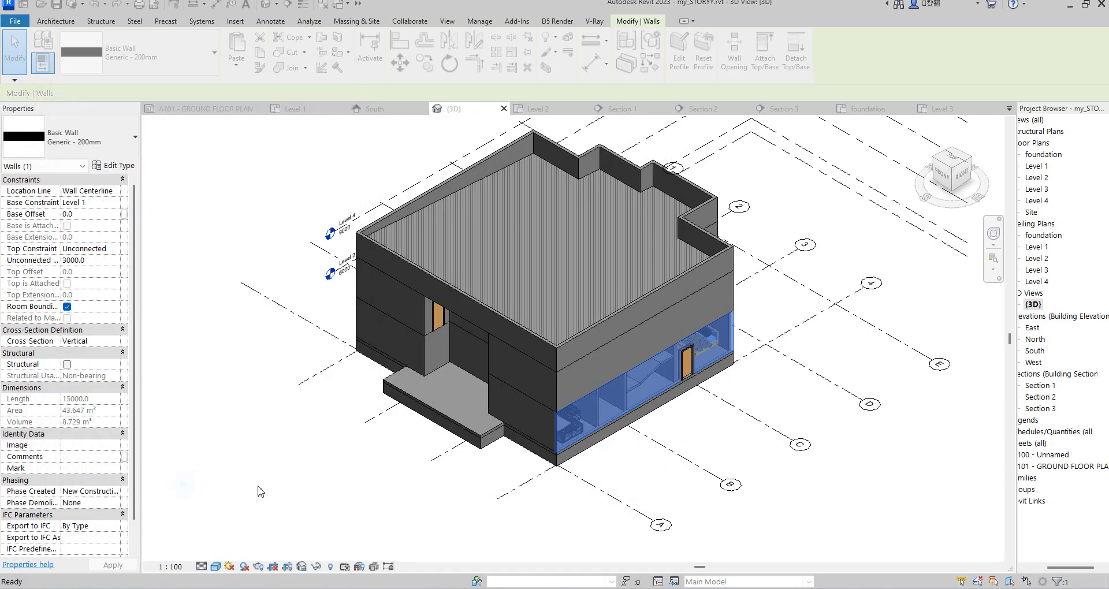
left_click(292, 483)
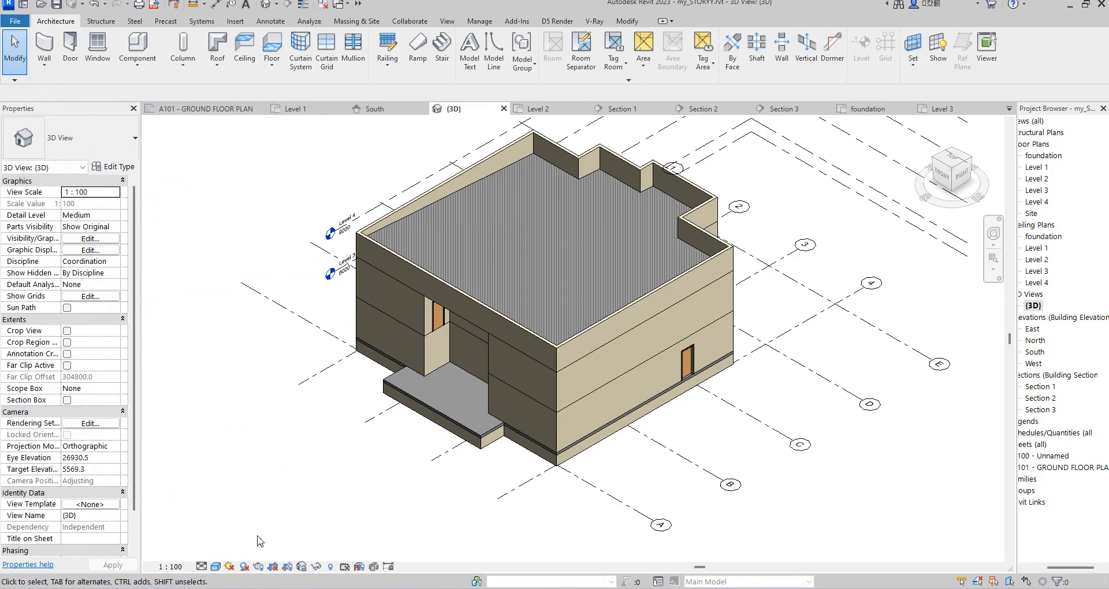
Step: Preview the 3D view in the Realistic visual style and switch it to Hidden Line
left_click(216, 569)
left_click(224, 553)
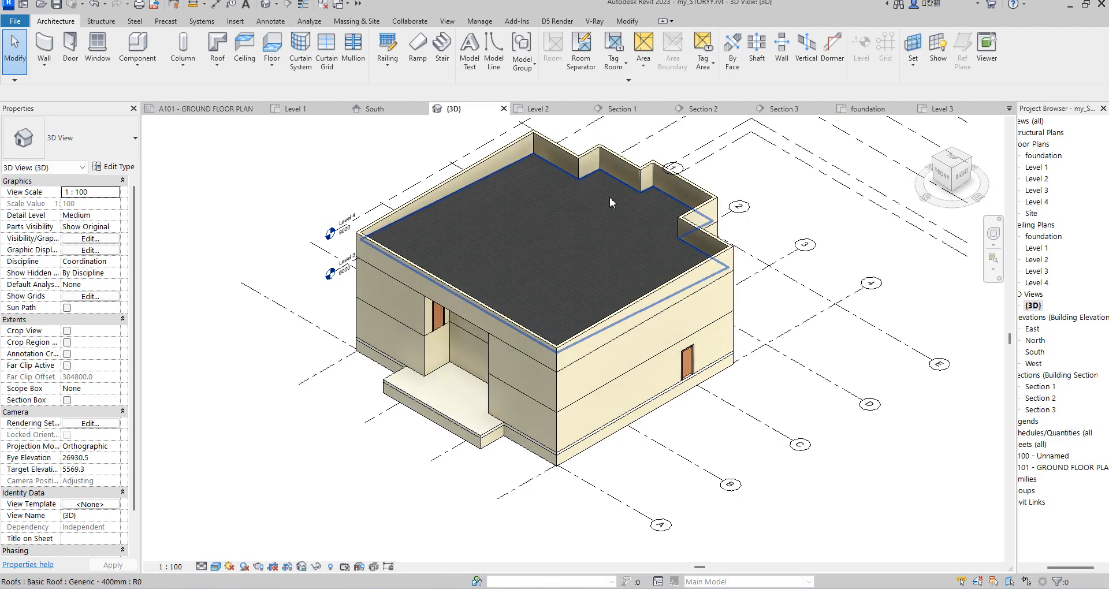
scroll(539, 229, "up", 3)
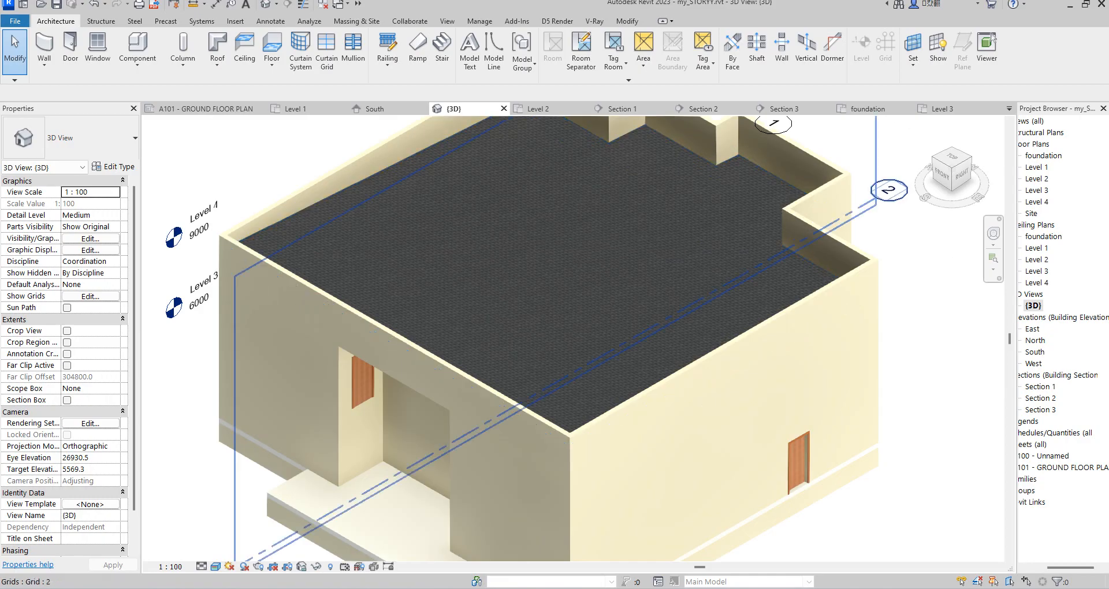
left_click(216, 567)
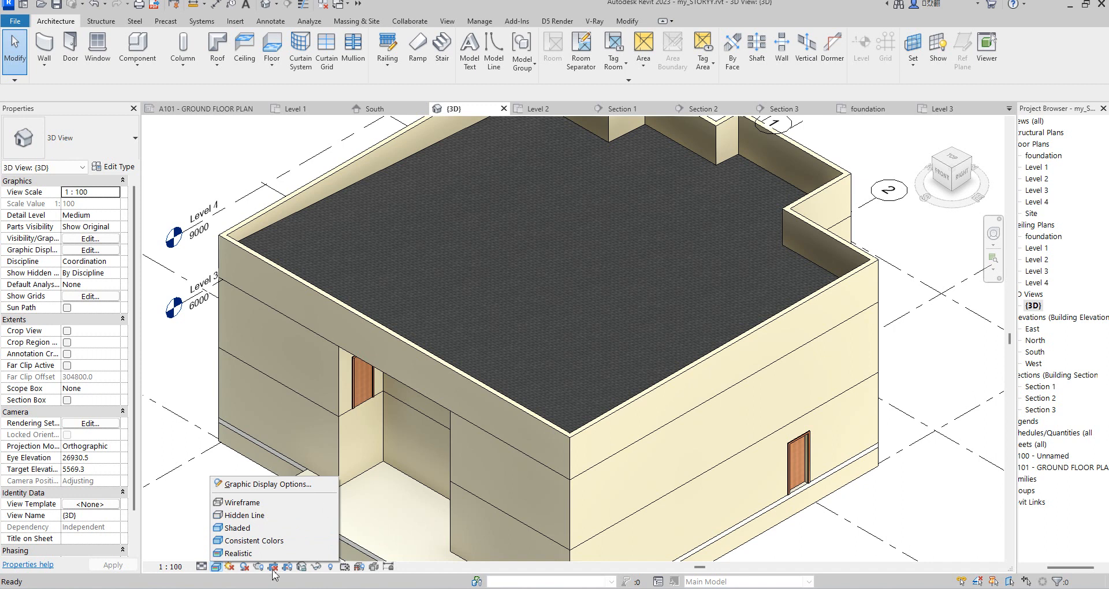
left_click(250, 515)
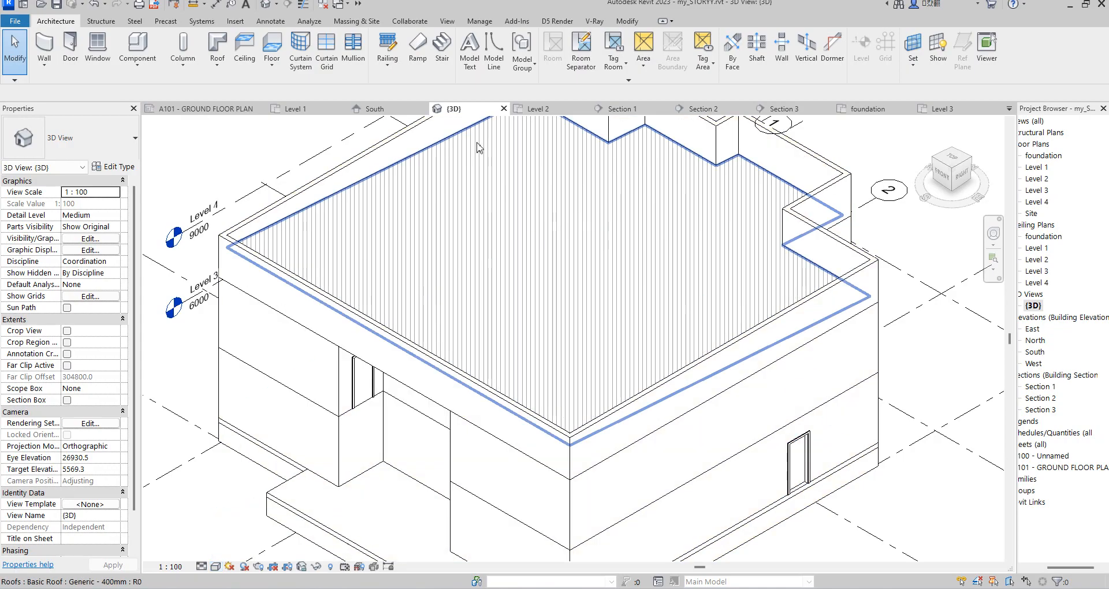
Step: Turn on Use Render Appearance for the Roofing, Tile material in the structure layer of the Generic - 400mm roof type
left_click(435, 160)
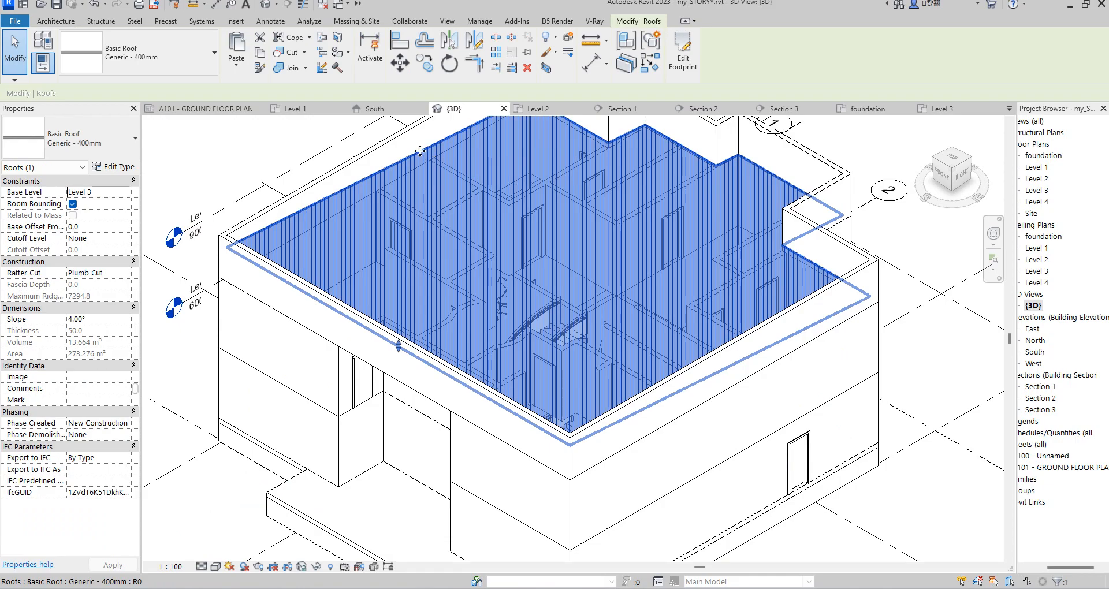
left_click(116, 167)
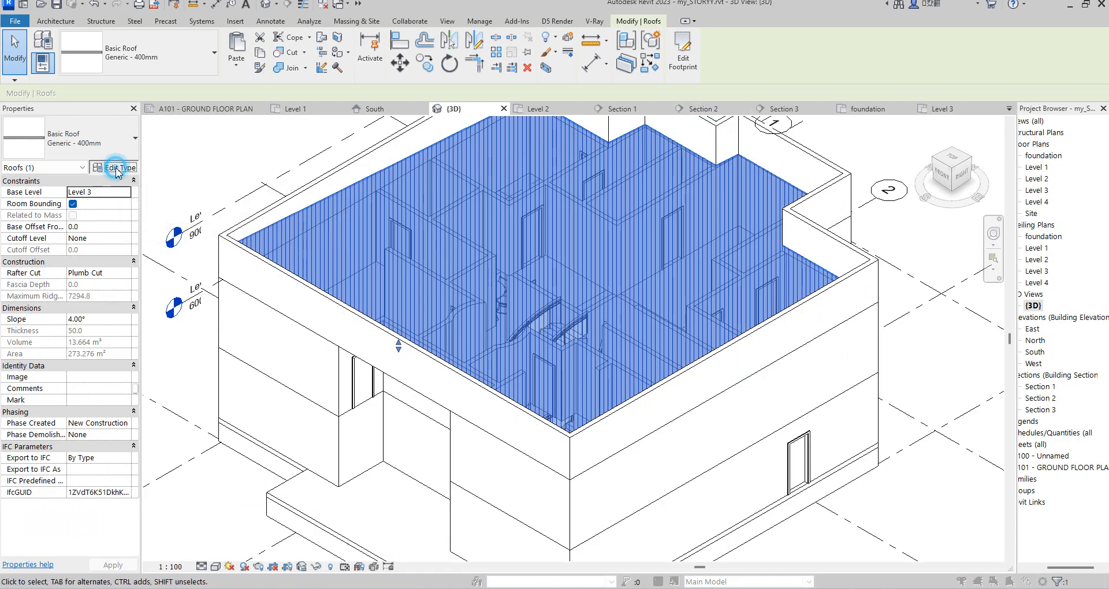
left_click(247, 197)
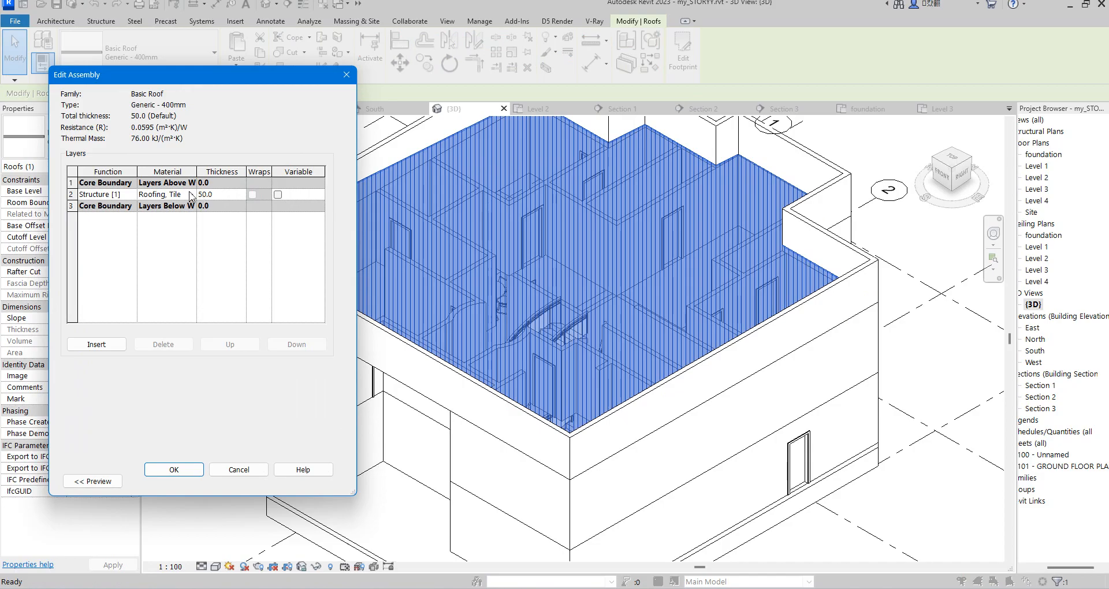
left_click(191, 197)
left_click(191, 195)
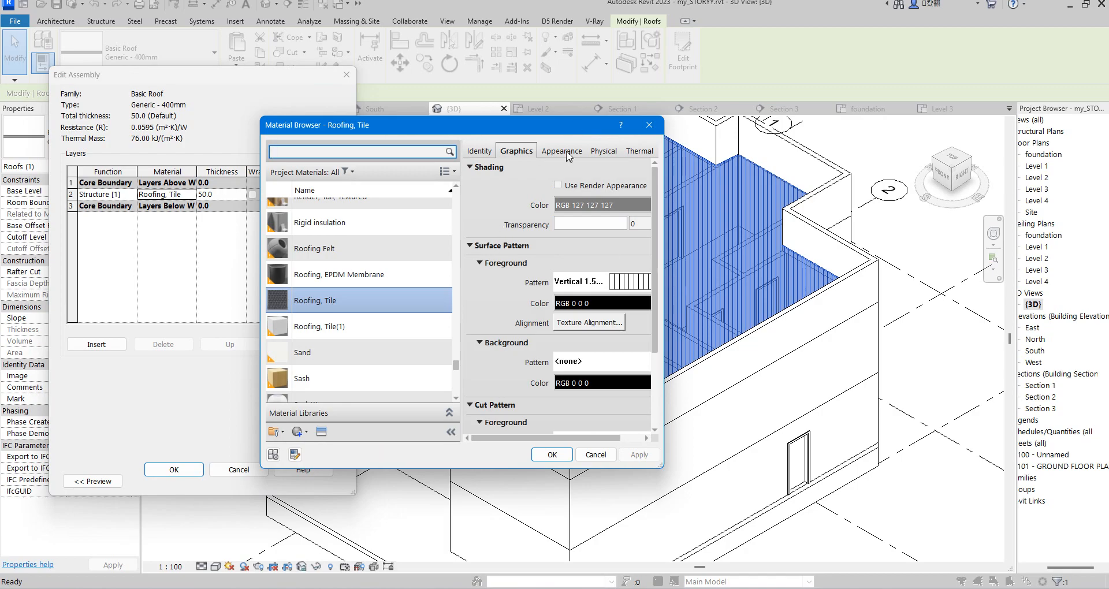
left_click(558, 185)
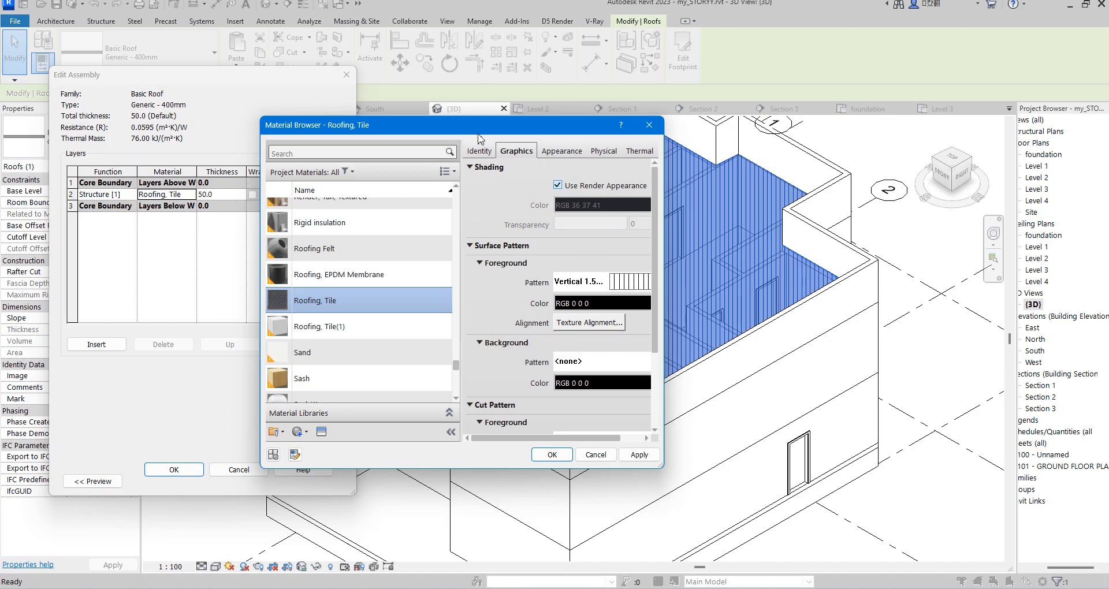
Step: Set the roofing material's foreground surface pattern to the Brick Soldier Course model pattern and accept the material and roof type changes
left_click(621, 286)
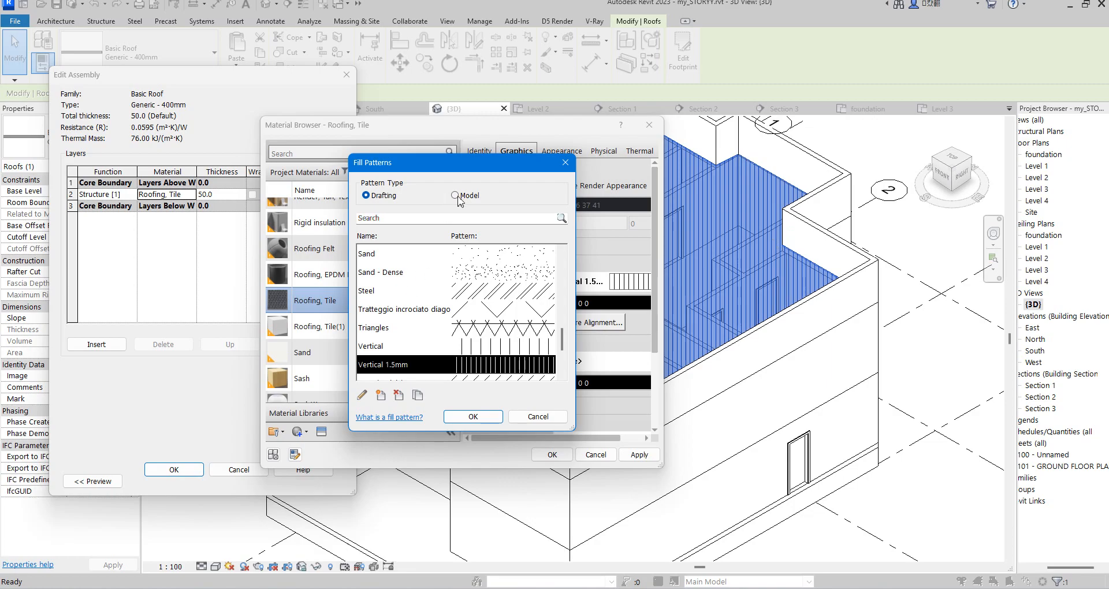
left_click(455, 196)
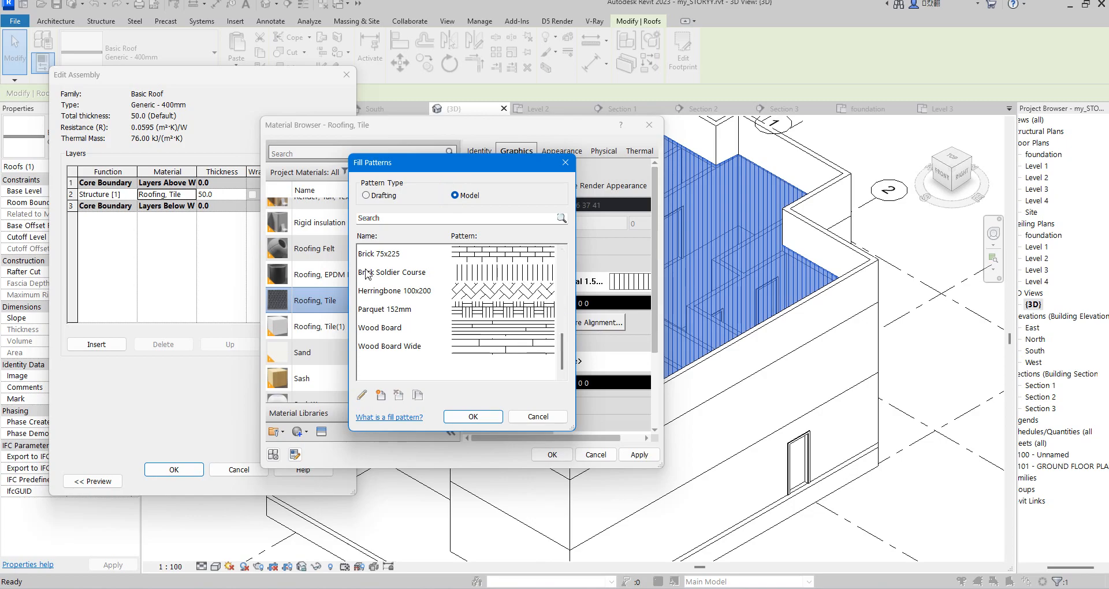
left_click(493, 277)
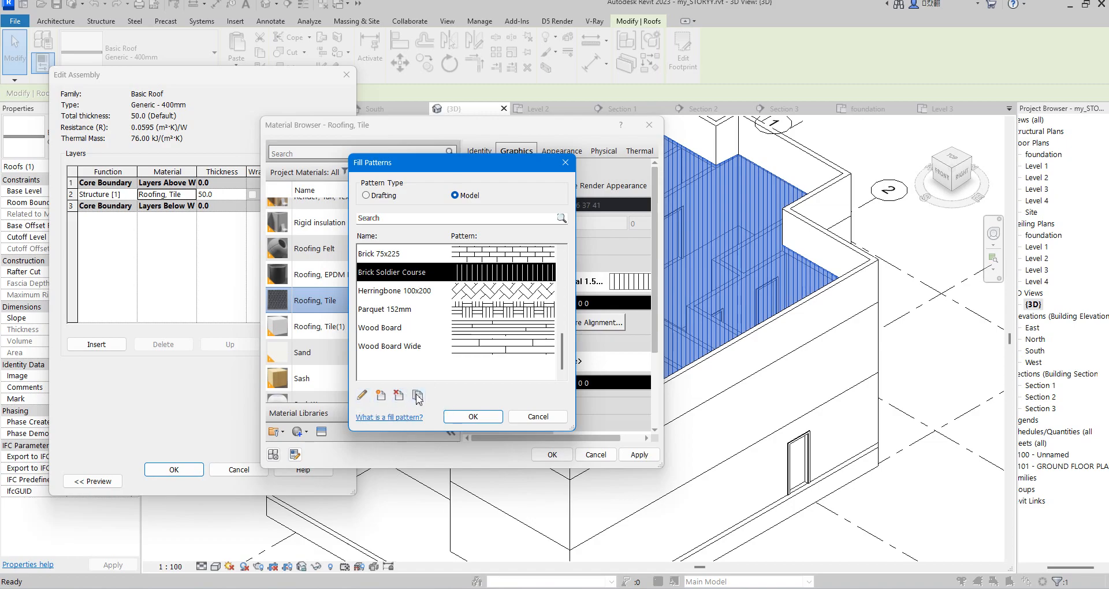
left_click(475, 417)
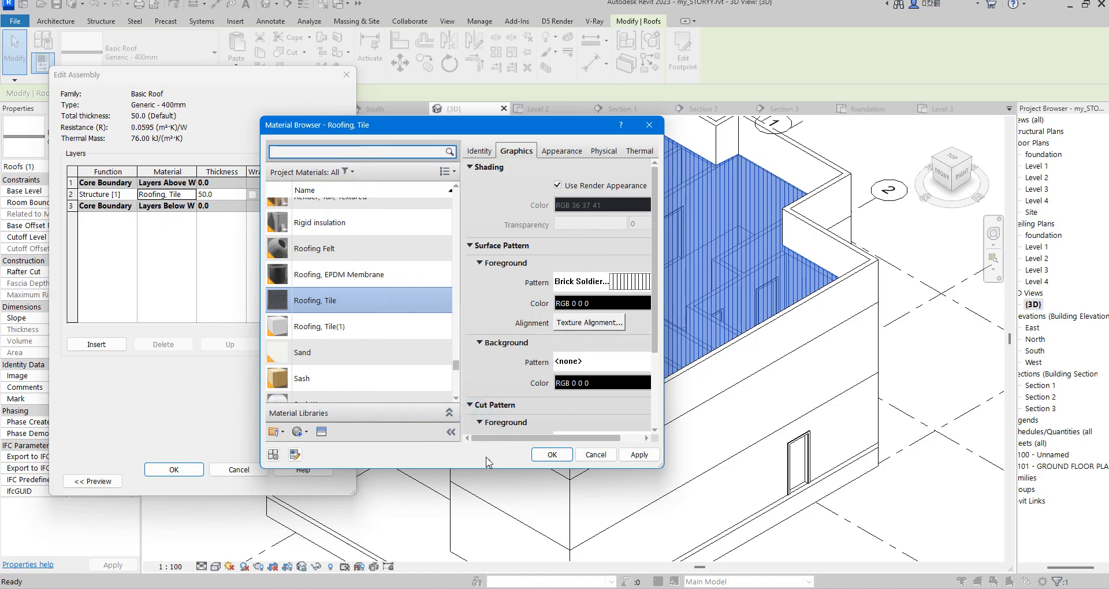
left_click(552, 454)
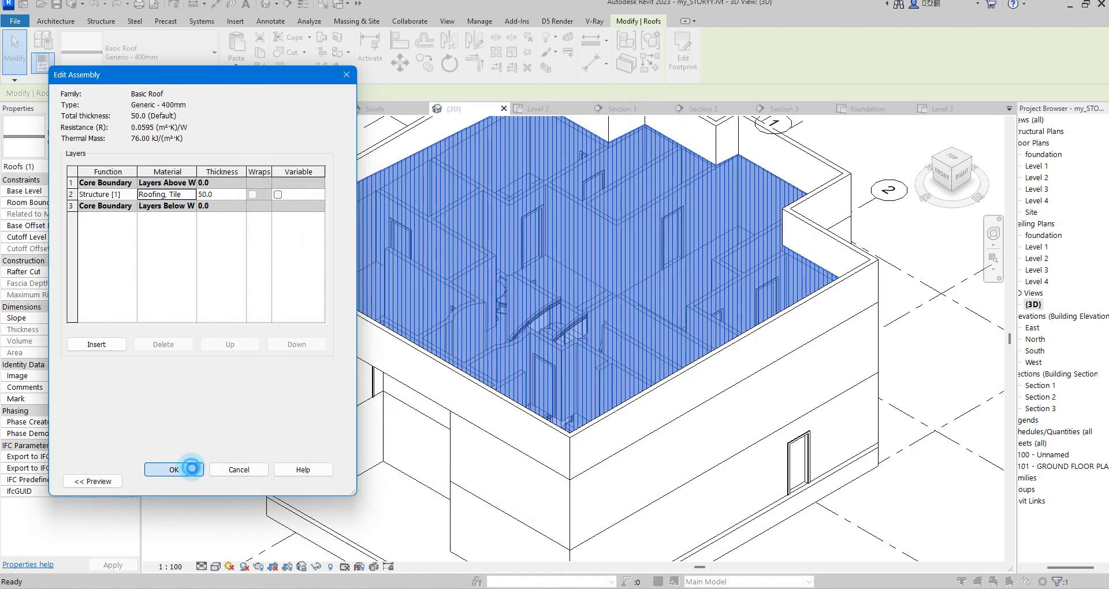
left_click(175, 470)
left_click(182, 482)
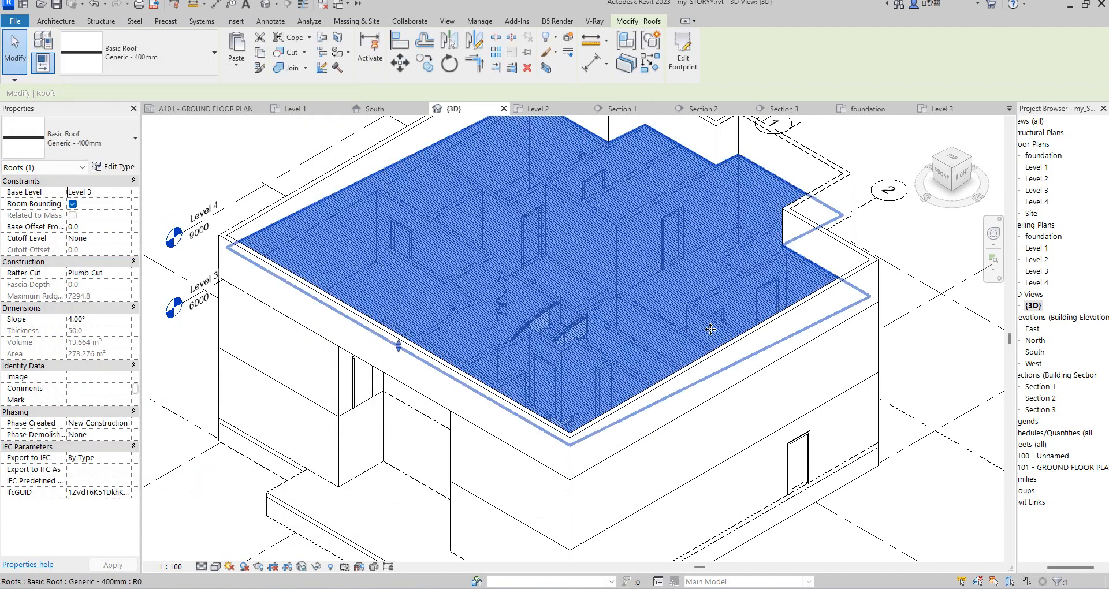
Step: Examine the roof's surface pattern and the building's exterior walls in the 3D view
left_click(770, 419)
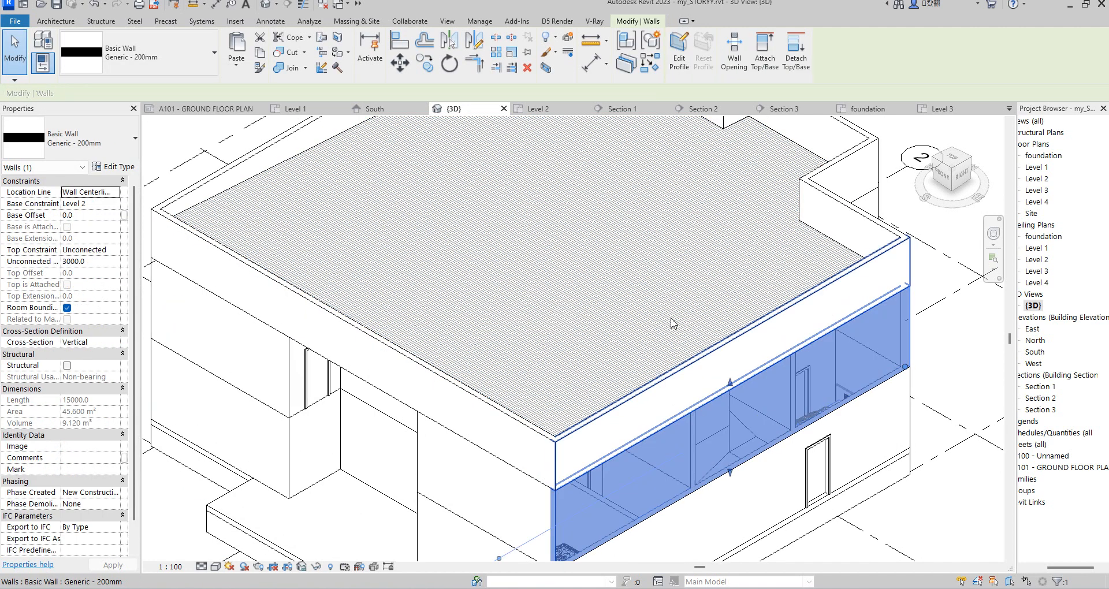
scroll(744, 263, "down", 5)
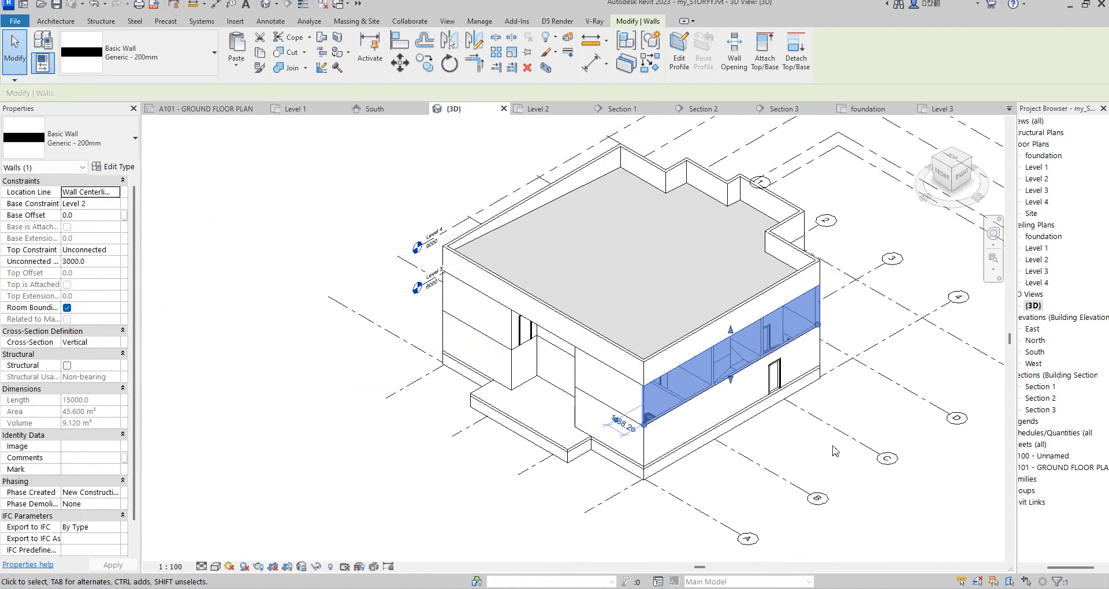
left_click(726, 459)
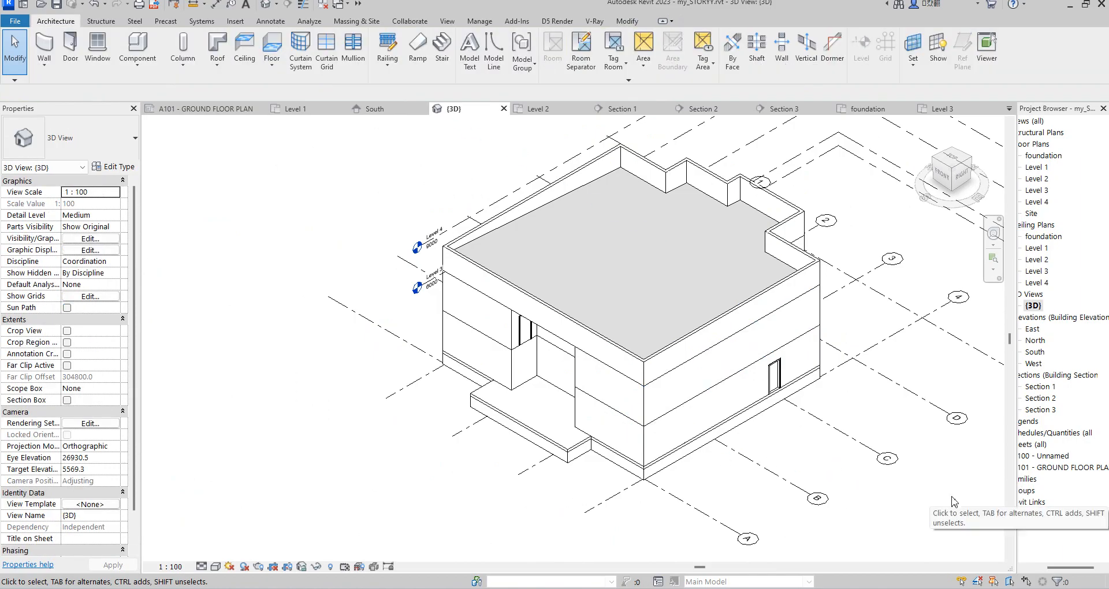
scroll(769, 412, "up", 1)
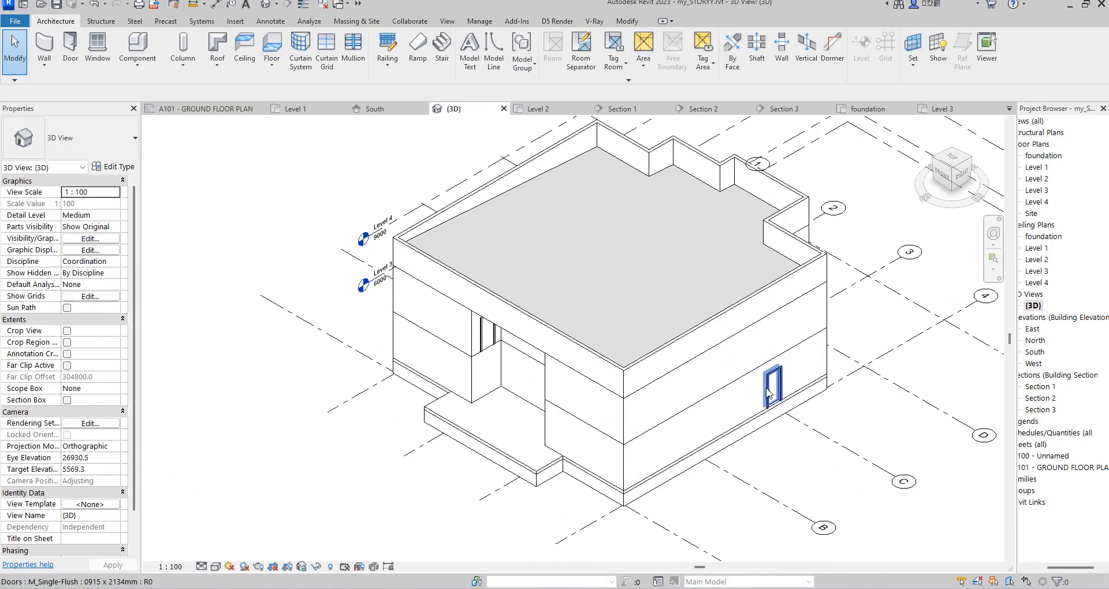
scroll(769, 411, "up", 3)
scroll(476, 369, "up", 1)
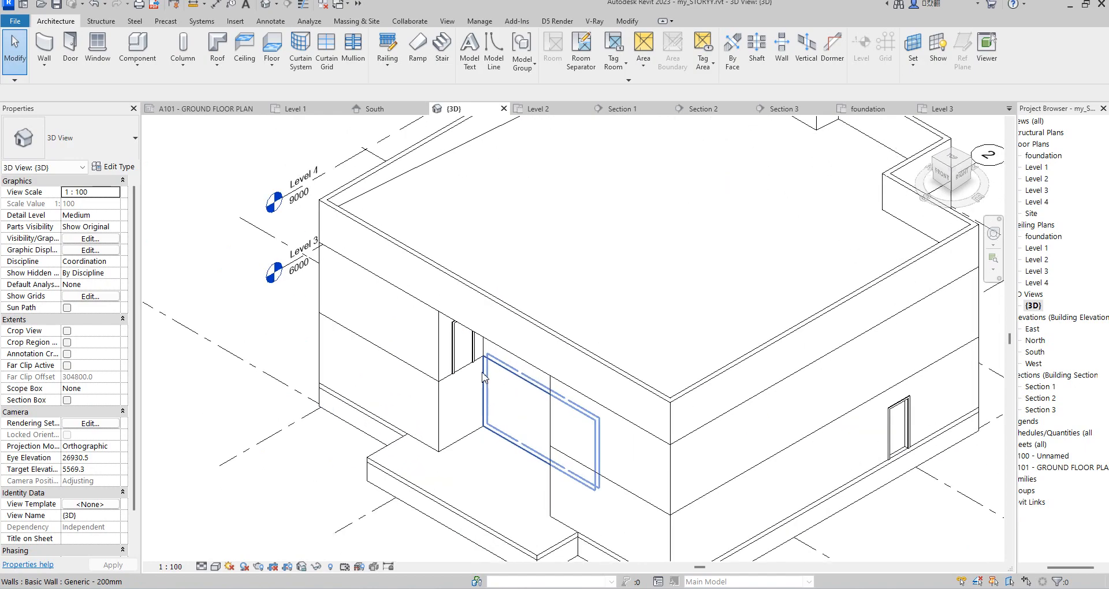
scroll(683, 428, "down", 1)
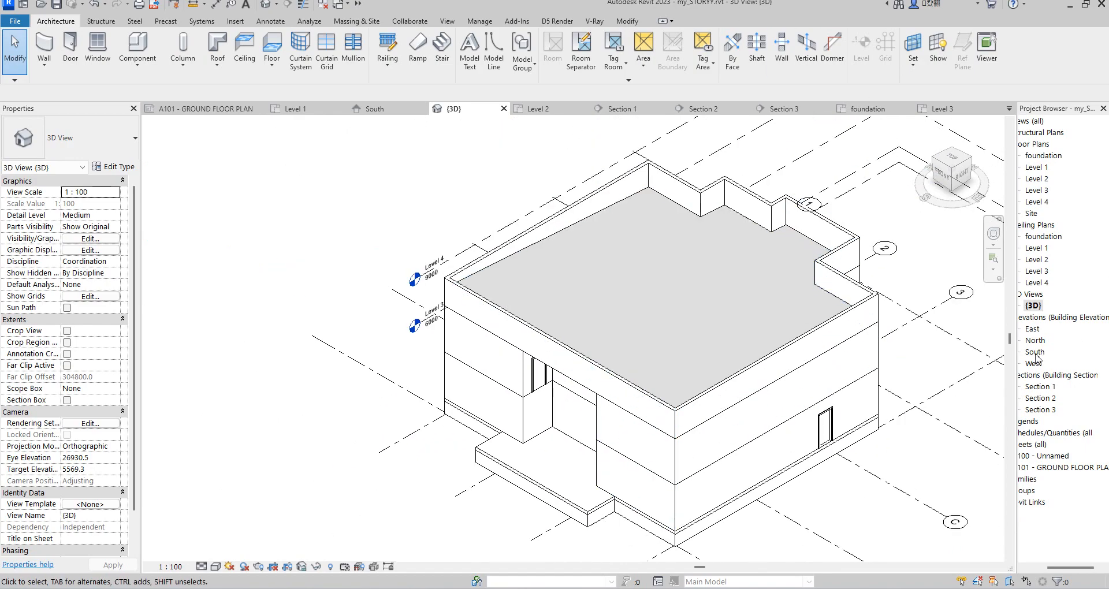
Step: Open the South elevation and extend the head of the Section 1 line upward to just above Level 4
left_click(1084, 184)
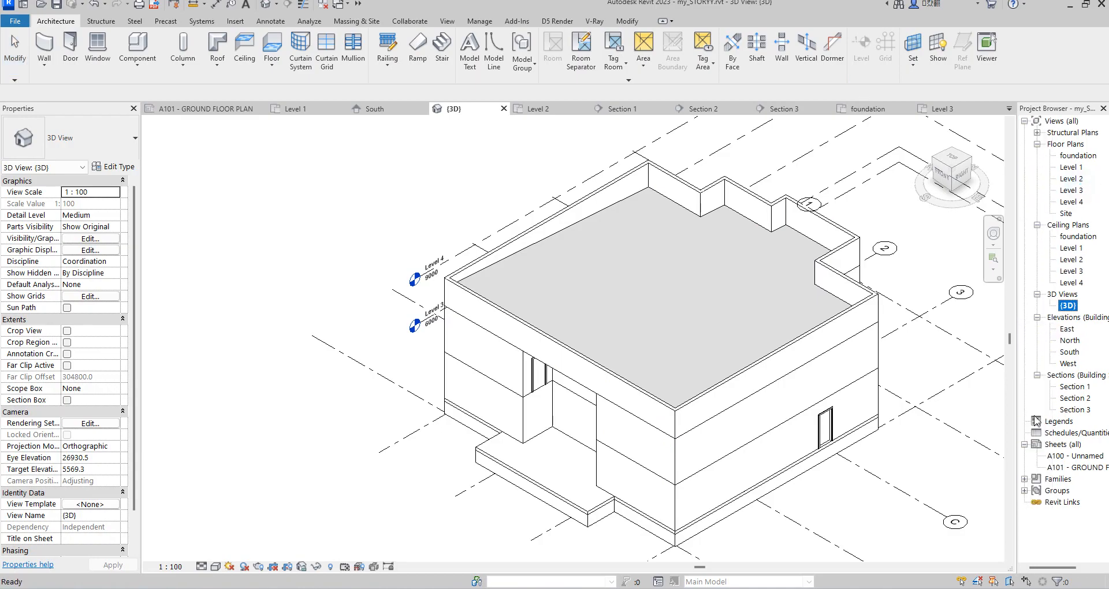
double_click(1071, 352)
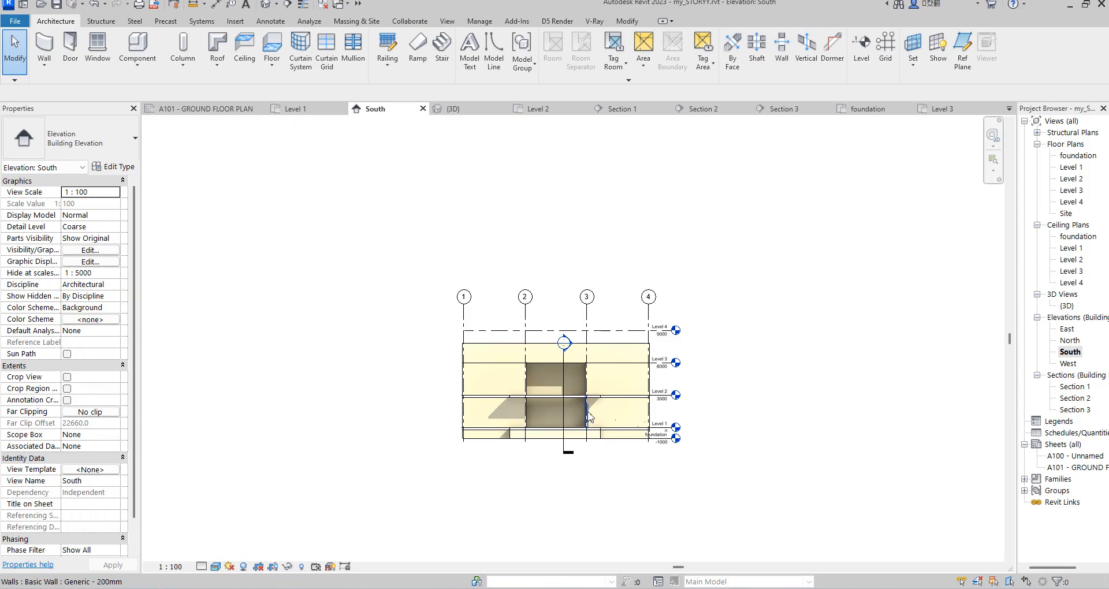
left_click(562, 428)
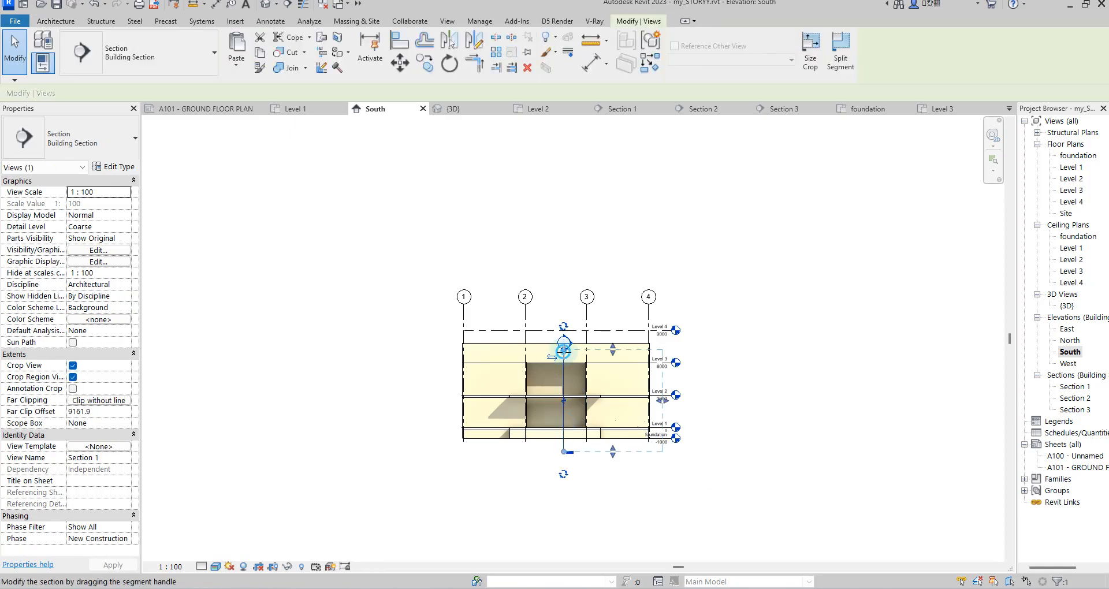
left_click_drag(564, 345, 564, 310)
left_click(639, 495)
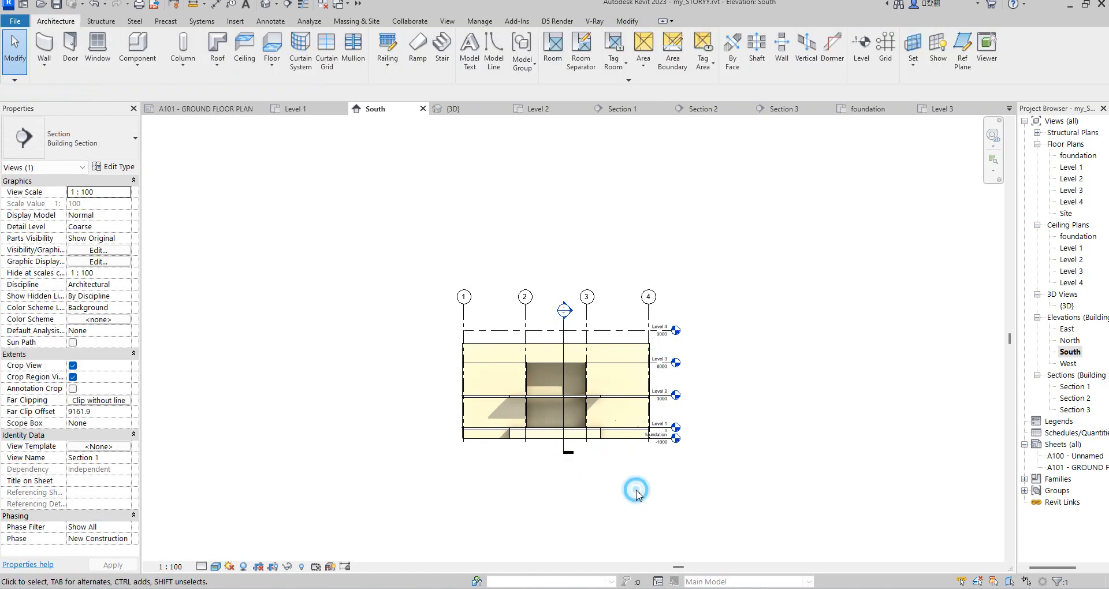